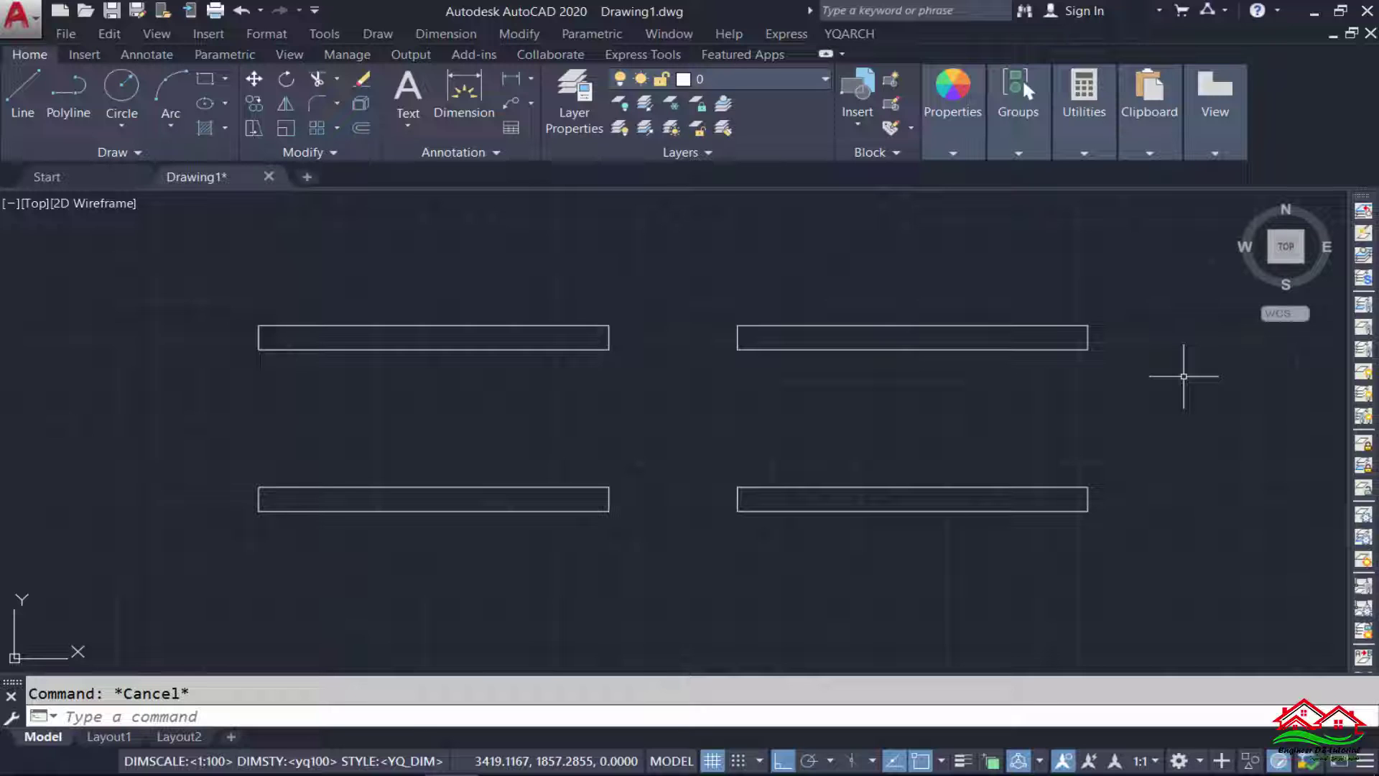
- Re-centre the four walls, window-select them, then clear the selection
middle_click_drag(819, 409, 756, 408)
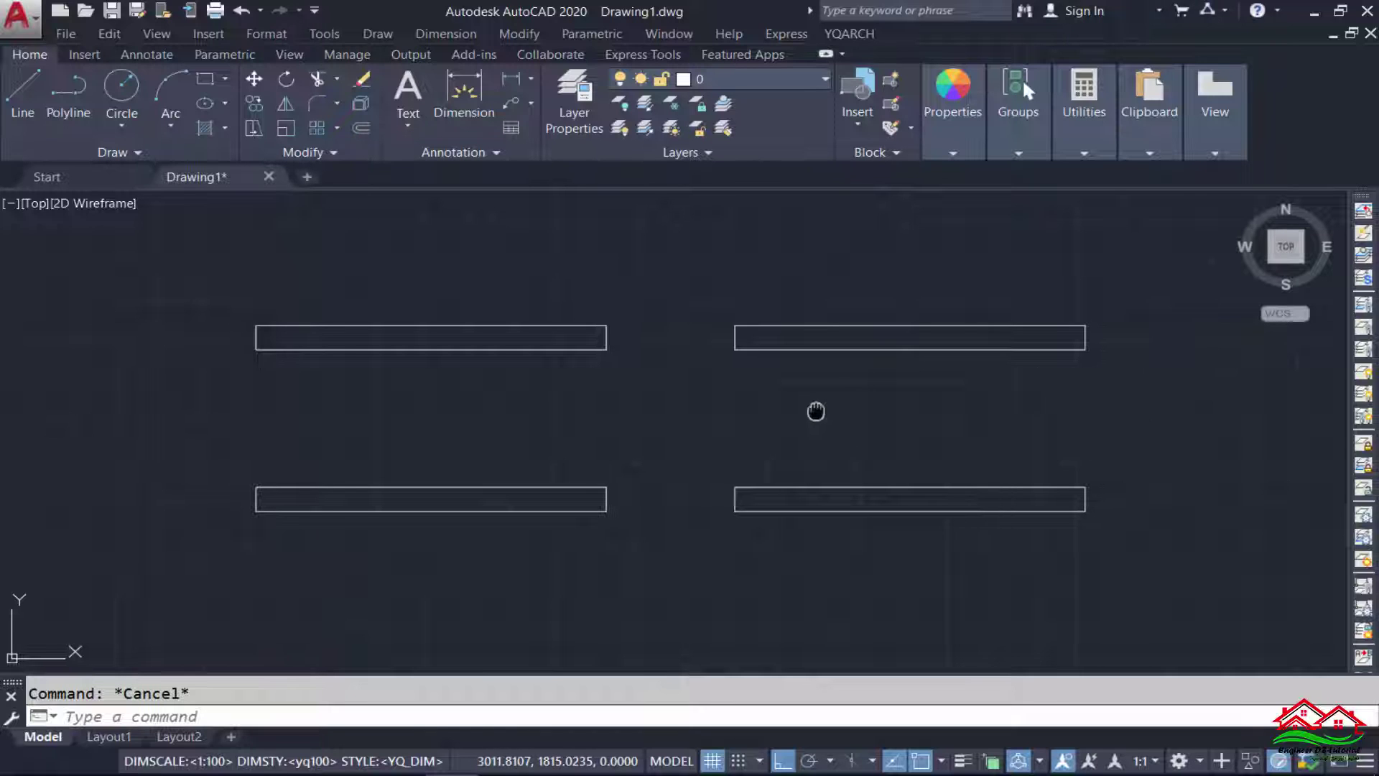
left_click(127, 240)
left_click(1063, 571)
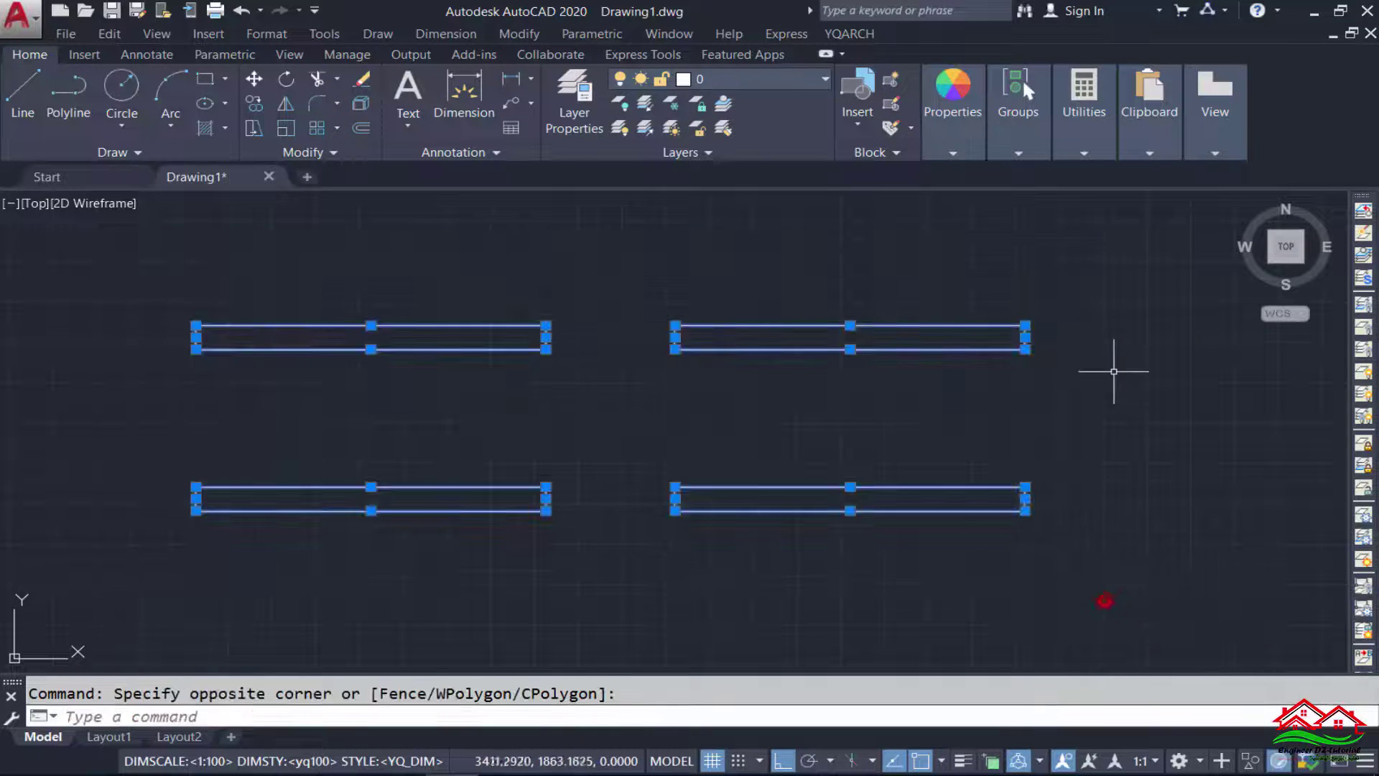
key("Escape")
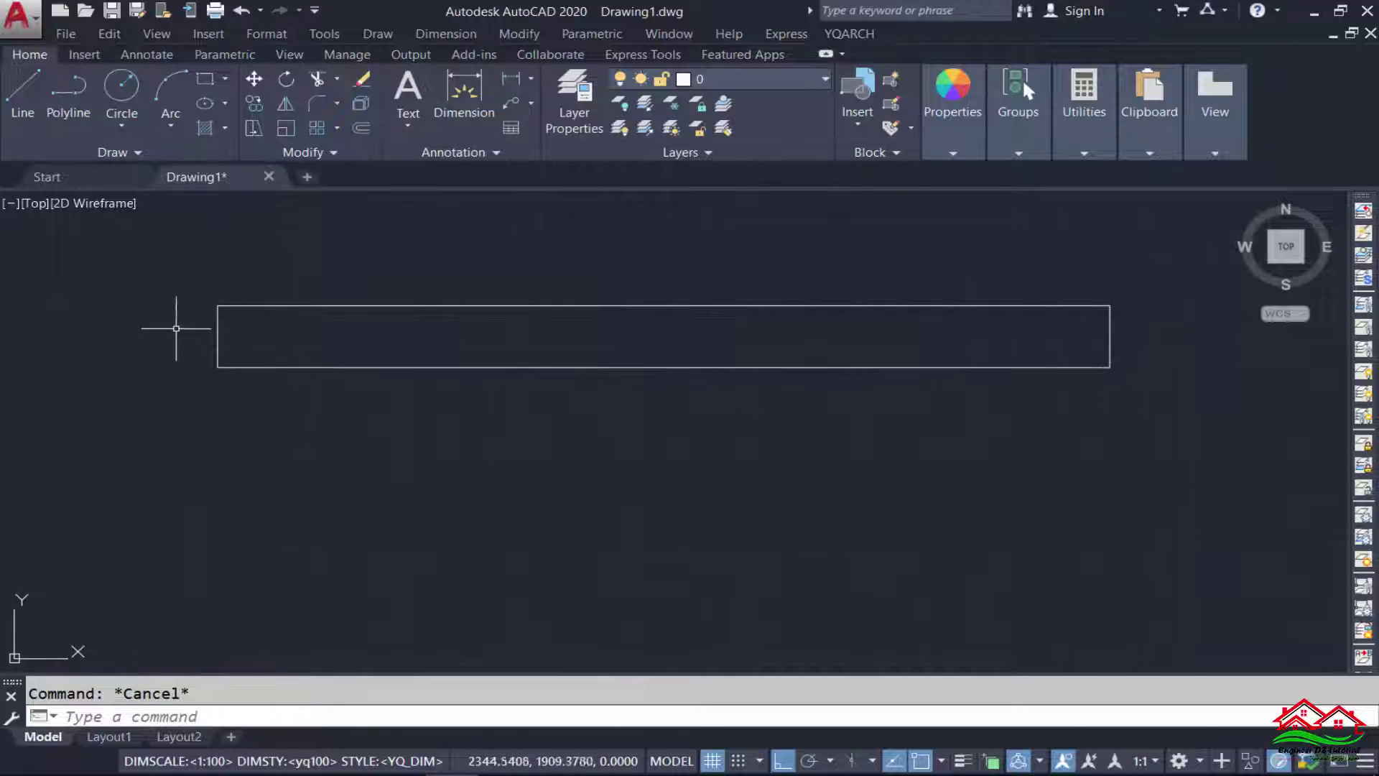
- Start a DI distance measurement from the wall's top-left corner, cancel it and re-centre the view
scroll(256, 363, "up", 2)
type("d")
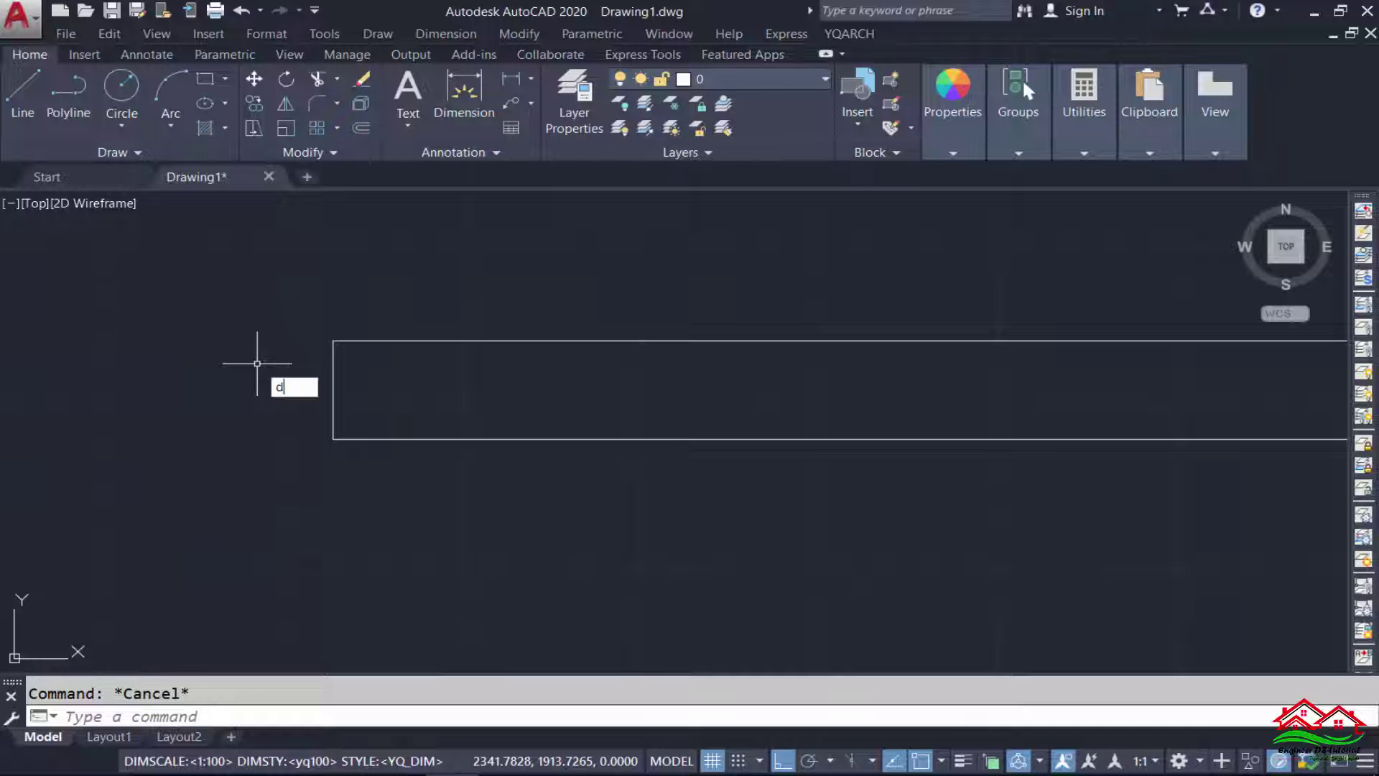
type("i")
key("Return")
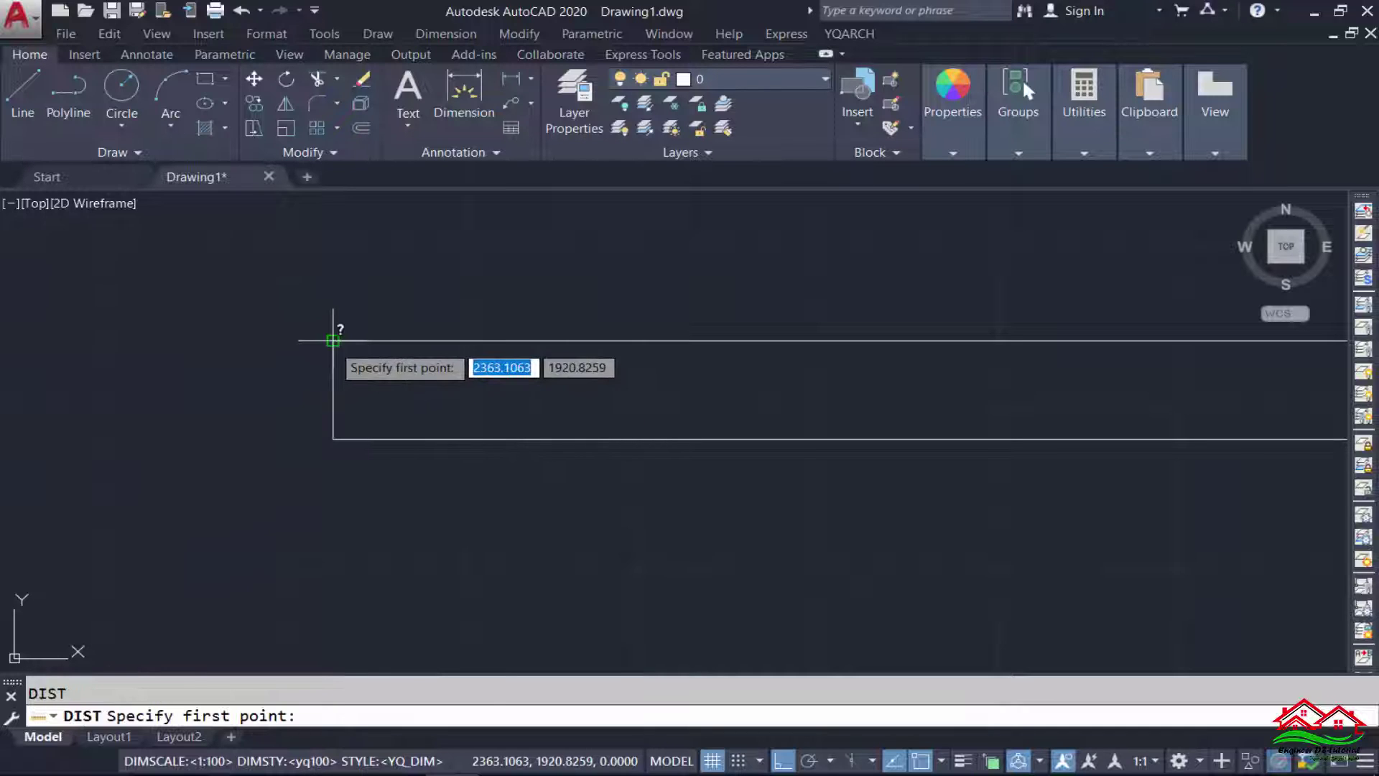
left_click(332, 340)
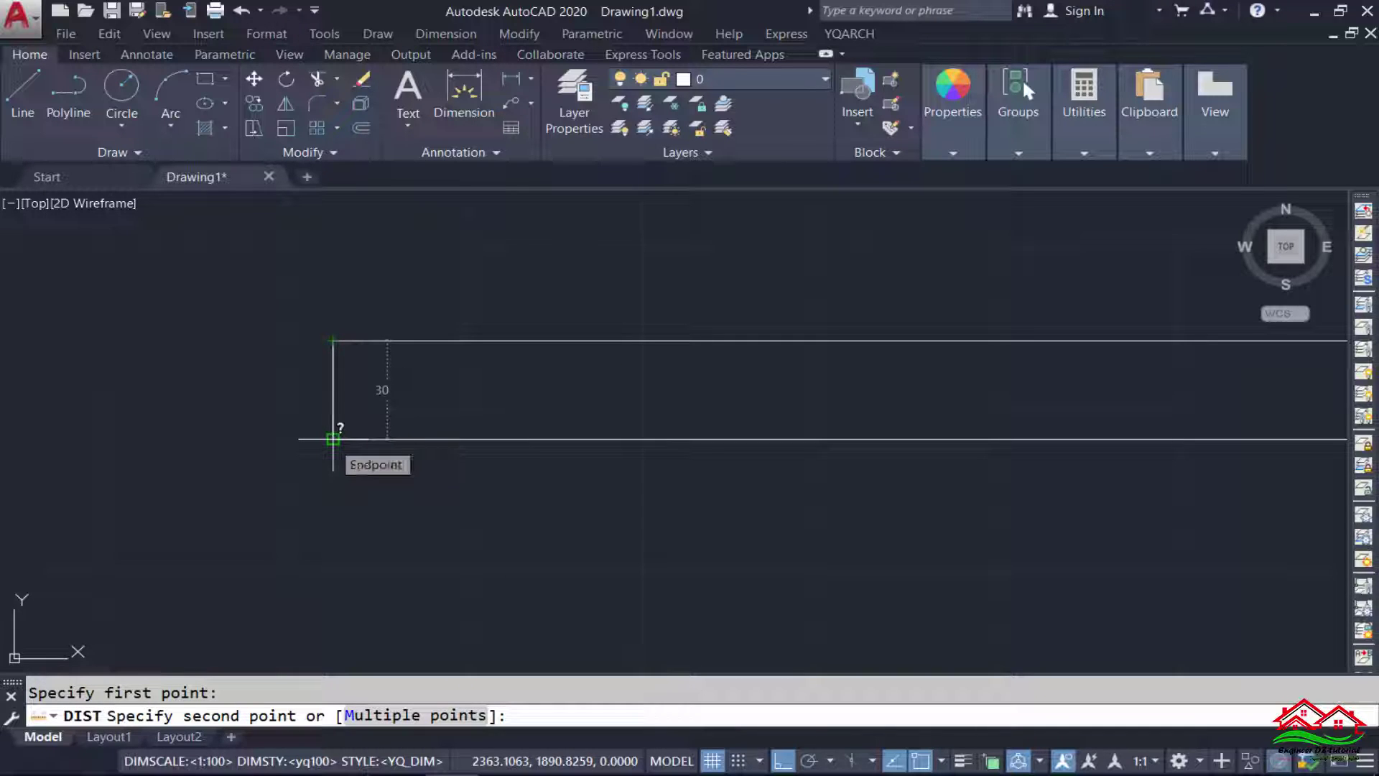
key("Escape")
scroll(302, 366, "down", 4)
scroll(318, 299, "down", 2)
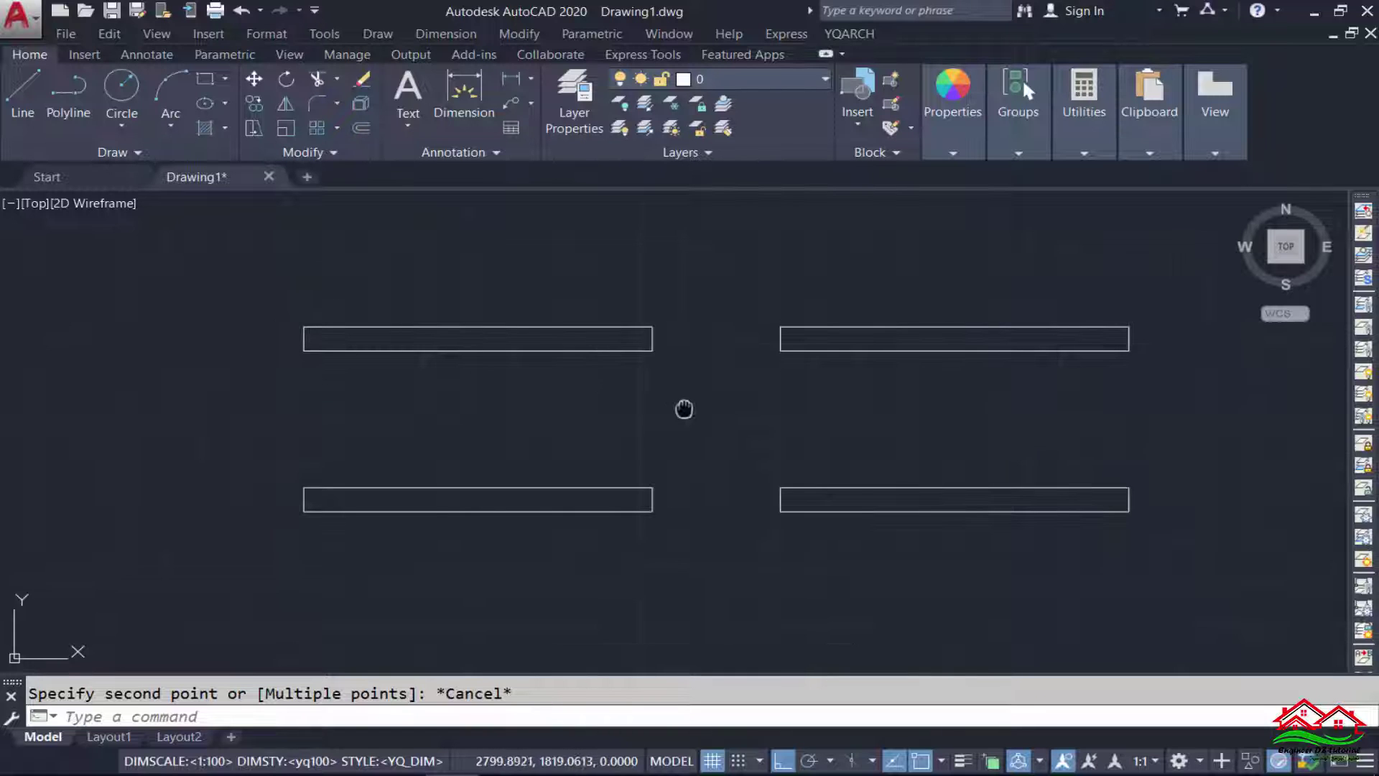
middle_click_drag(684, 409, 587, 407)
key("Escape")
- Set the drawing units to centimetres with YQUNIT
left_click(417, 723)
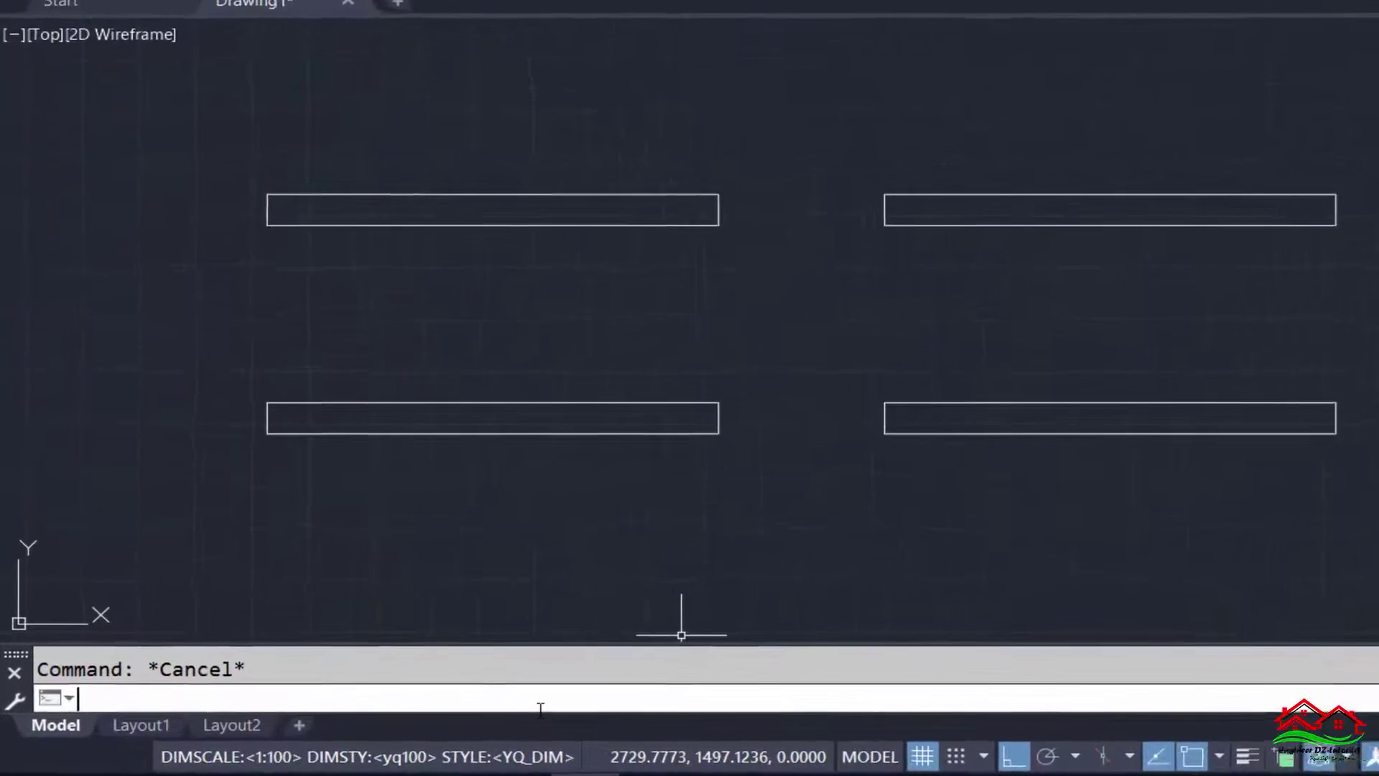
type("yqunit")
key("Return")
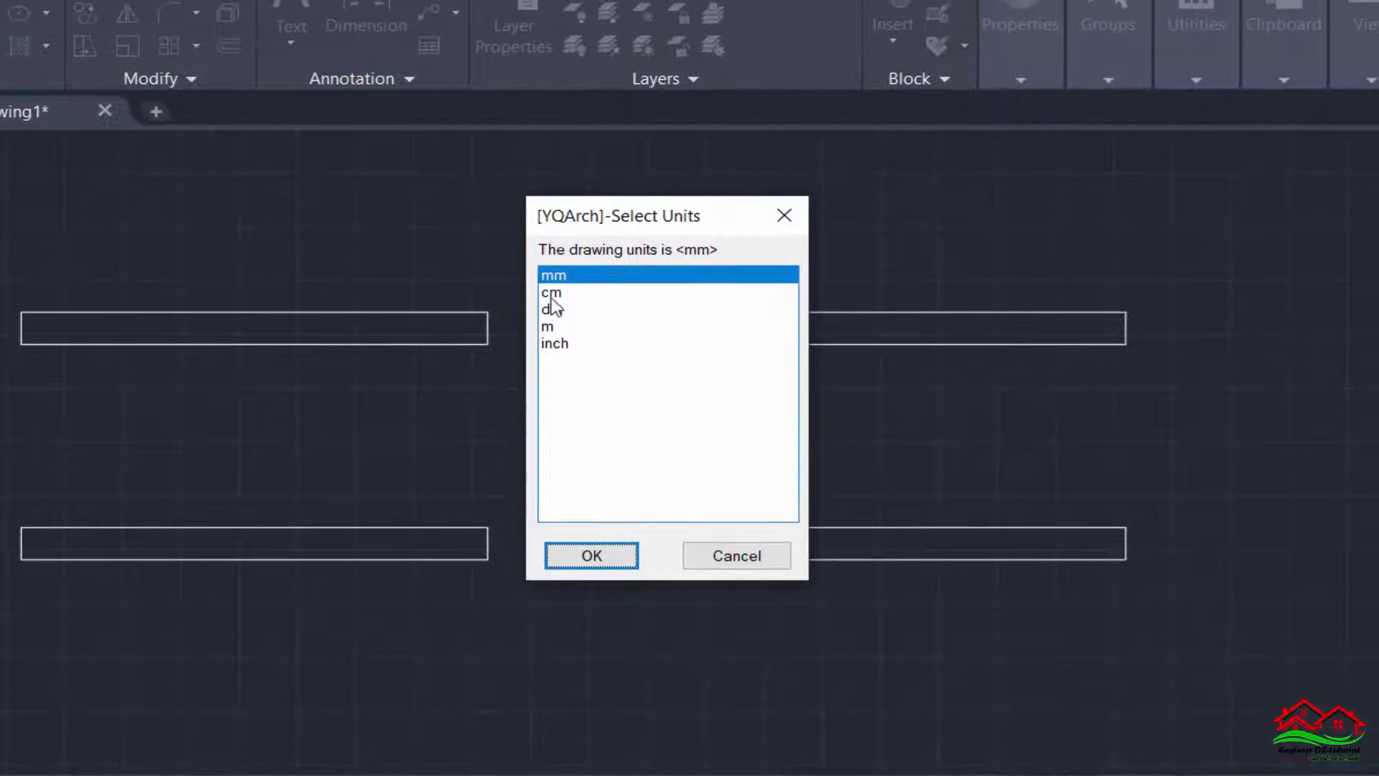
left_click(568, 284)
left_click(591, 555)
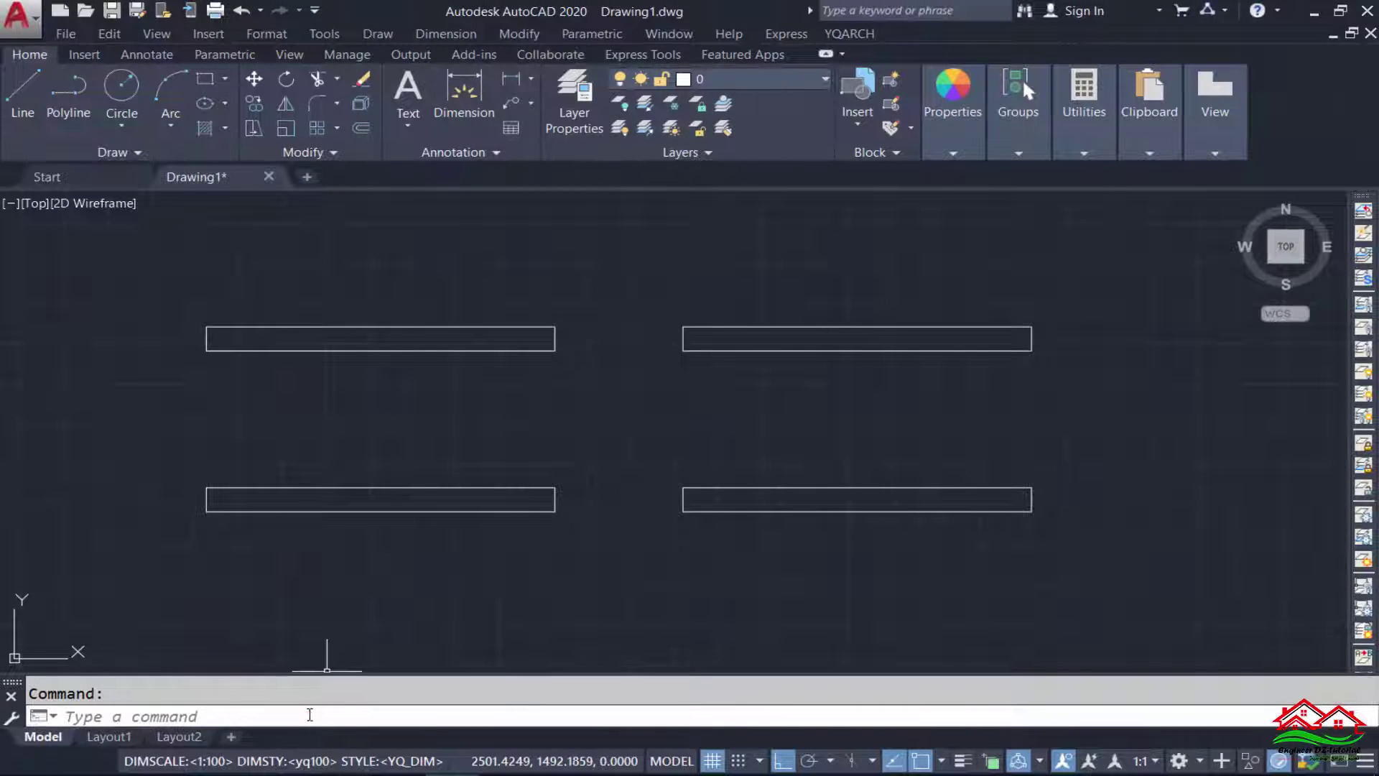
- Set the main drawing scale to 1:10 with SD
type("s")
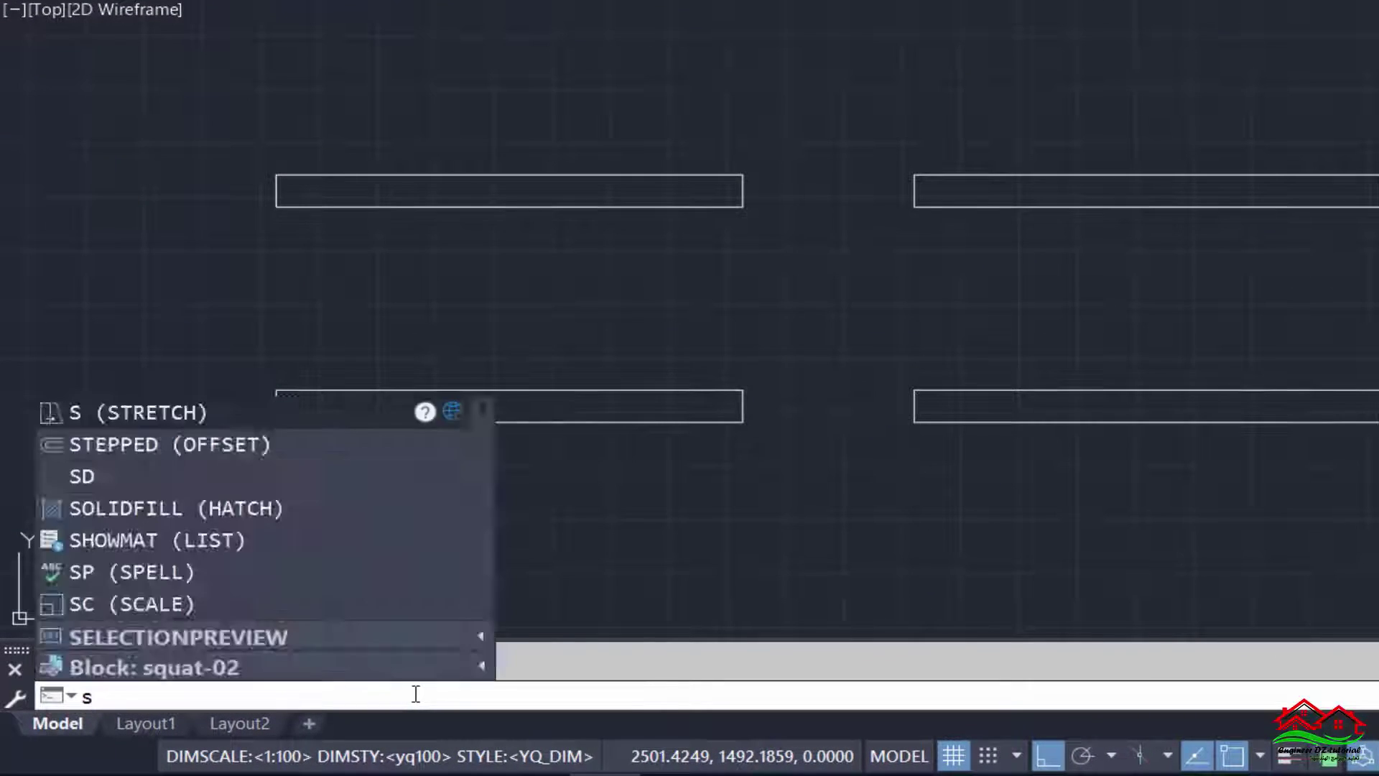
type("d")
key("Return")
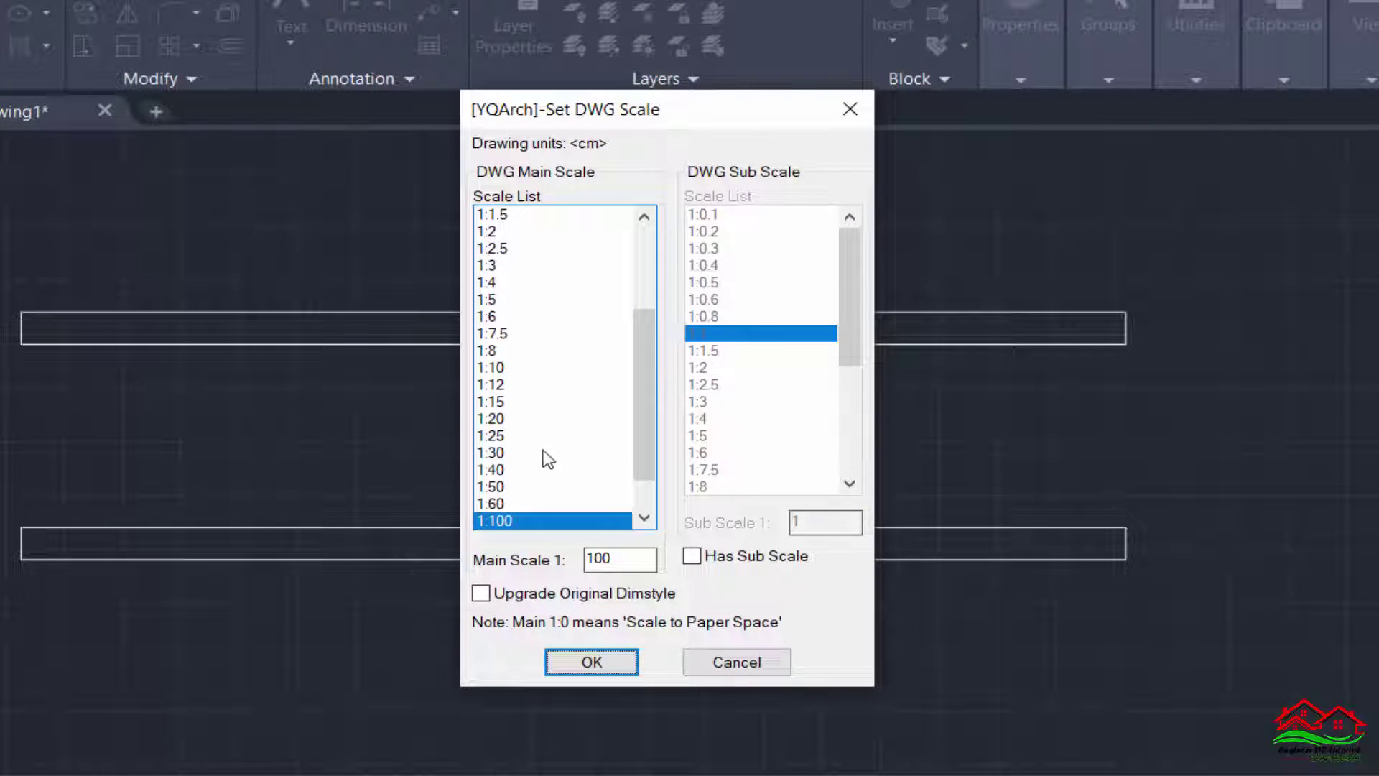
left_click(531, 367)
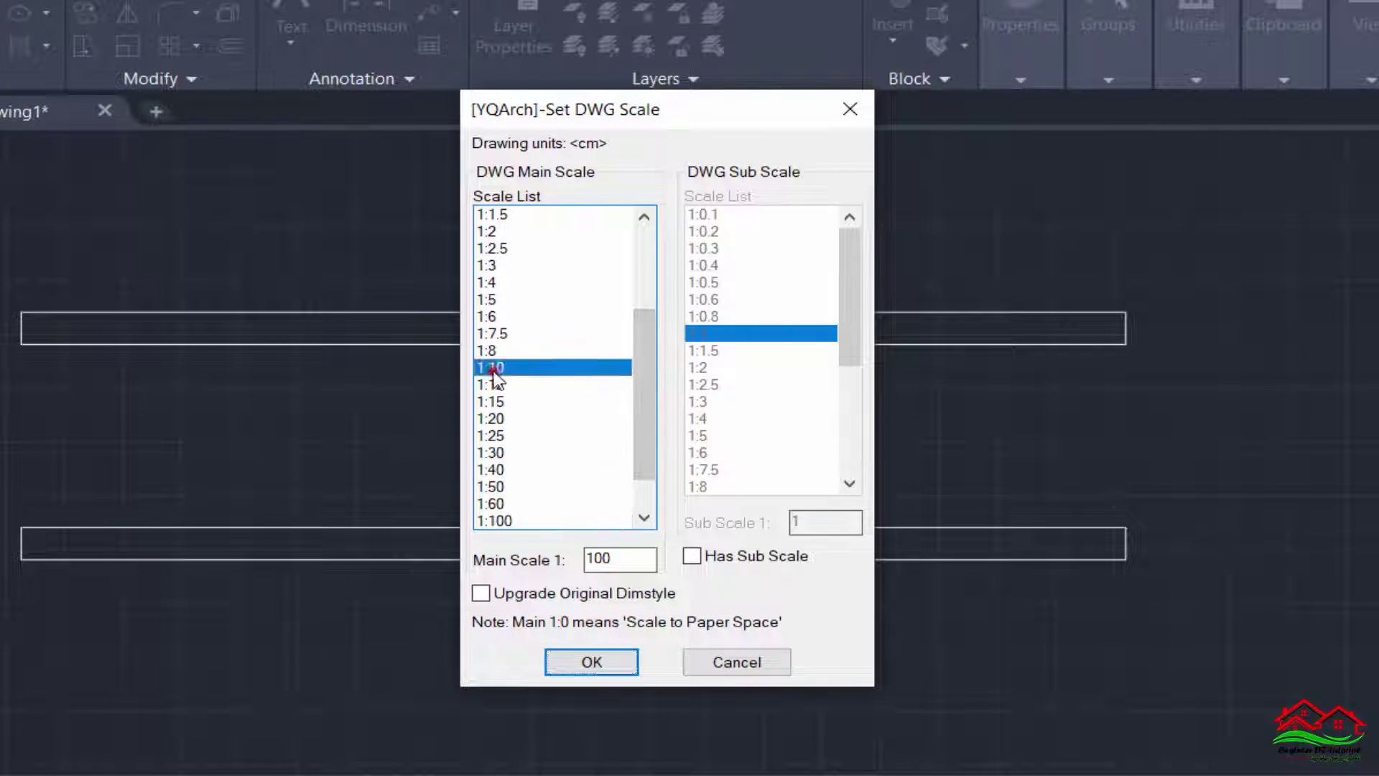
left_click(592, 662)
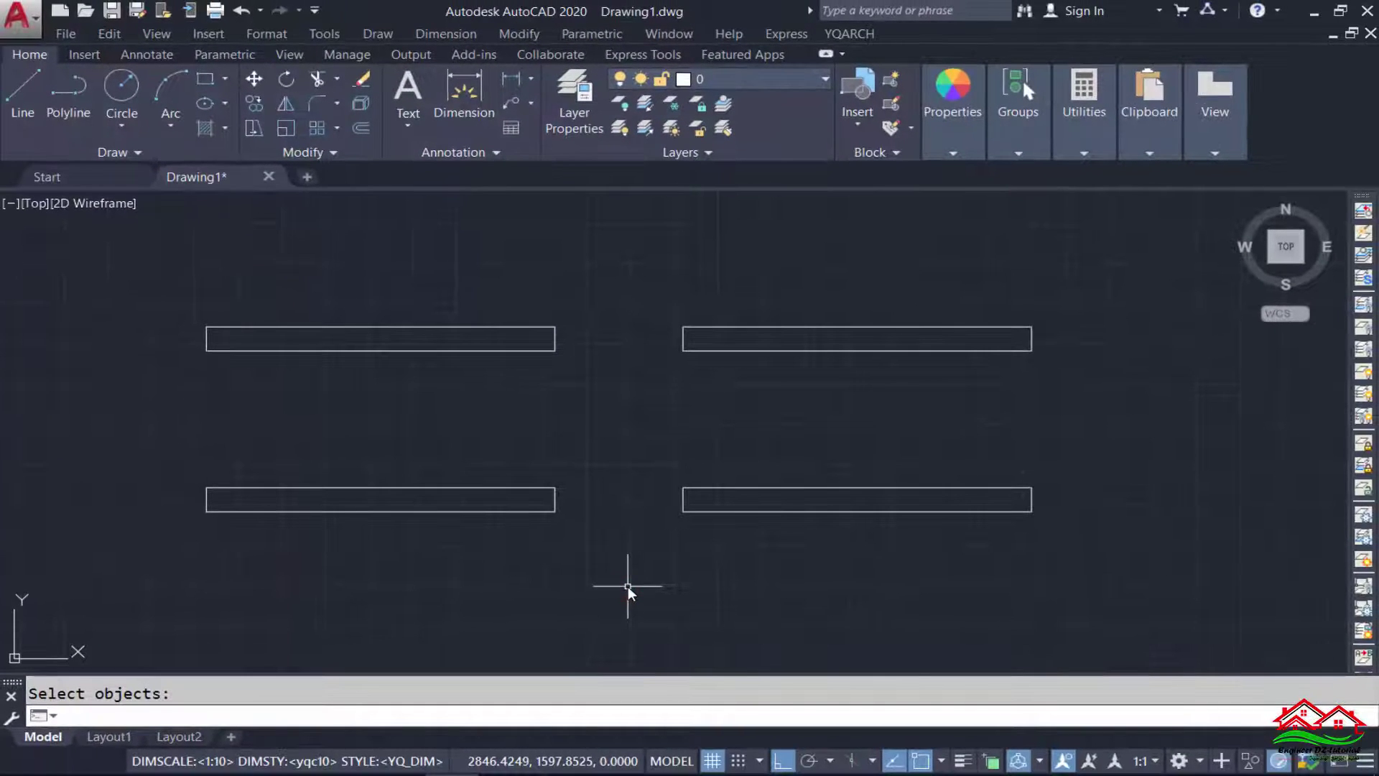
- Run WC, preview the Sink, WC Partition, Urinal and Shower Room layouts, then choose Arrange Sink
middle_click_drag(640, 567, 699, 573)
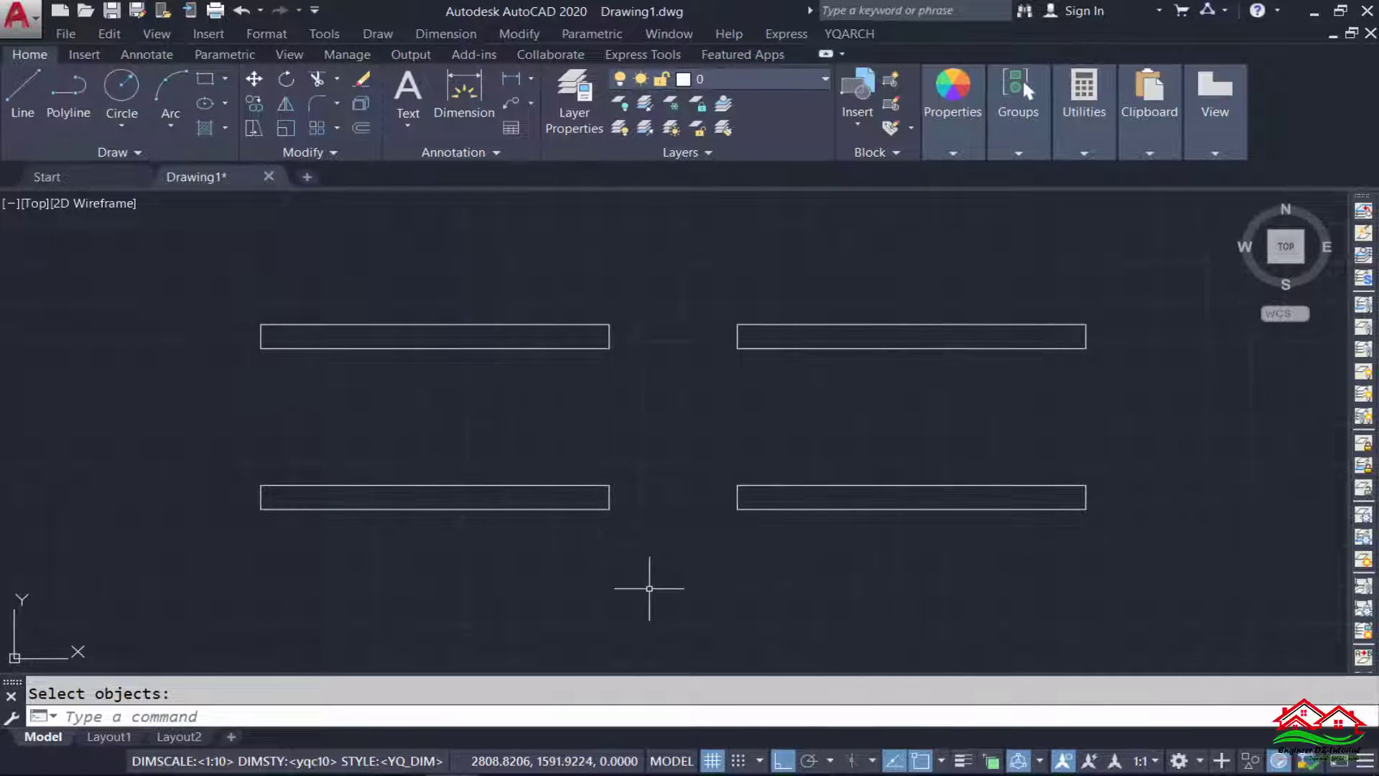
key("Escape")
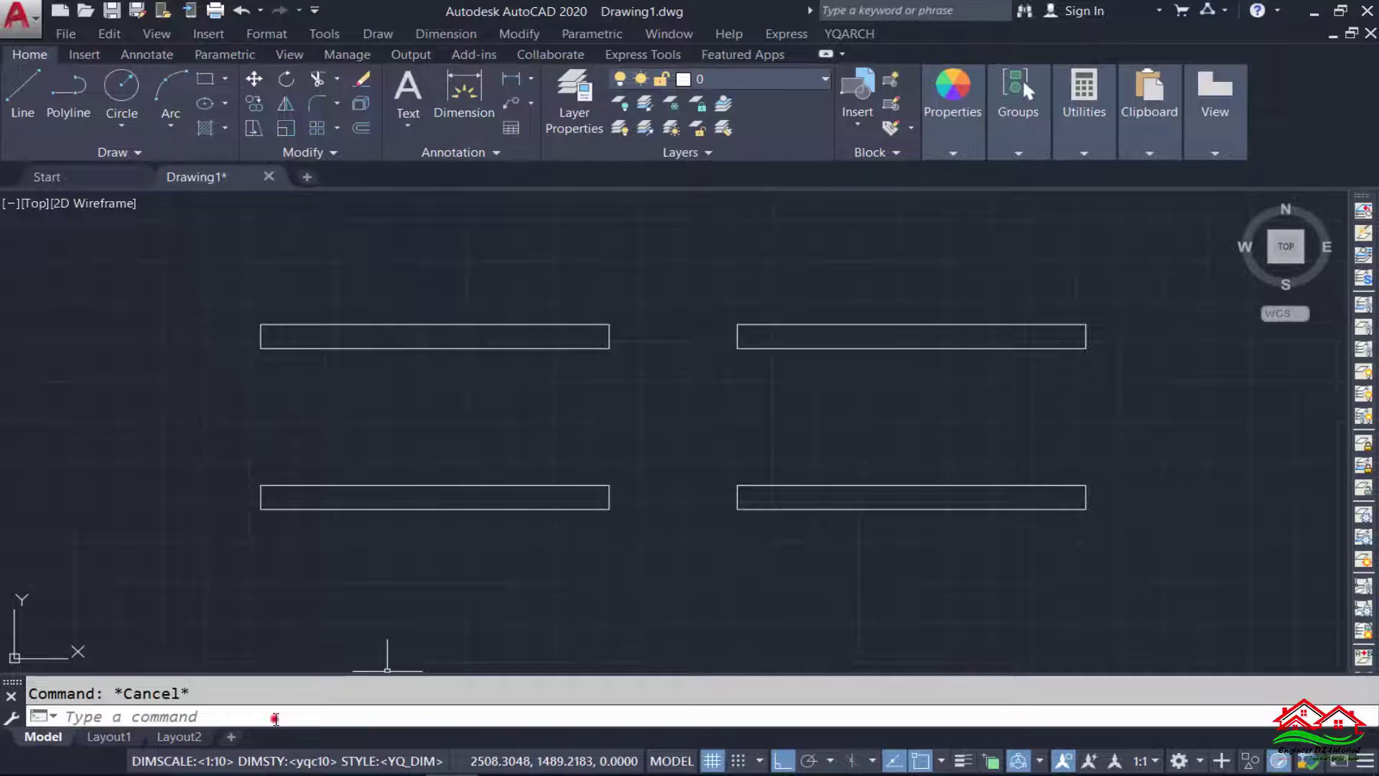
left_click(275, 716)
type("wc")
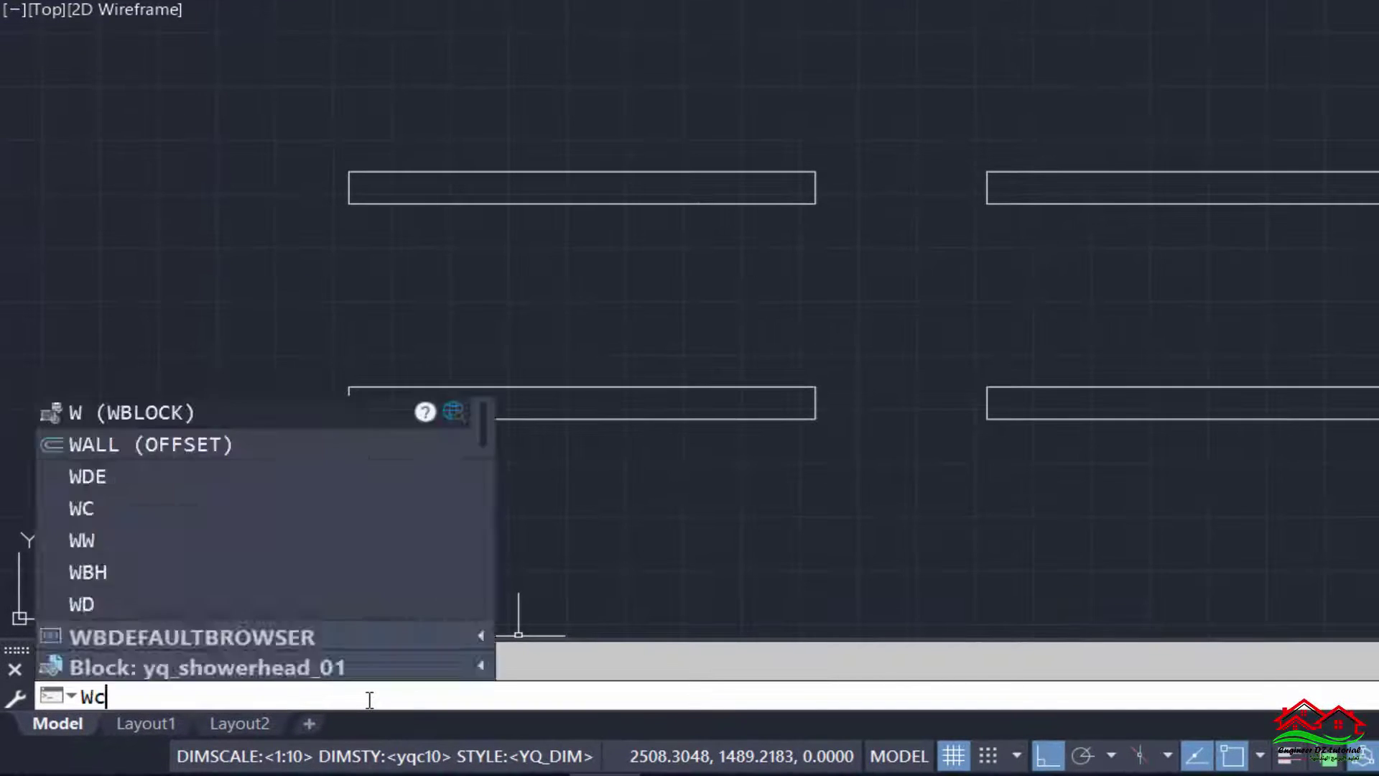
key("Return")
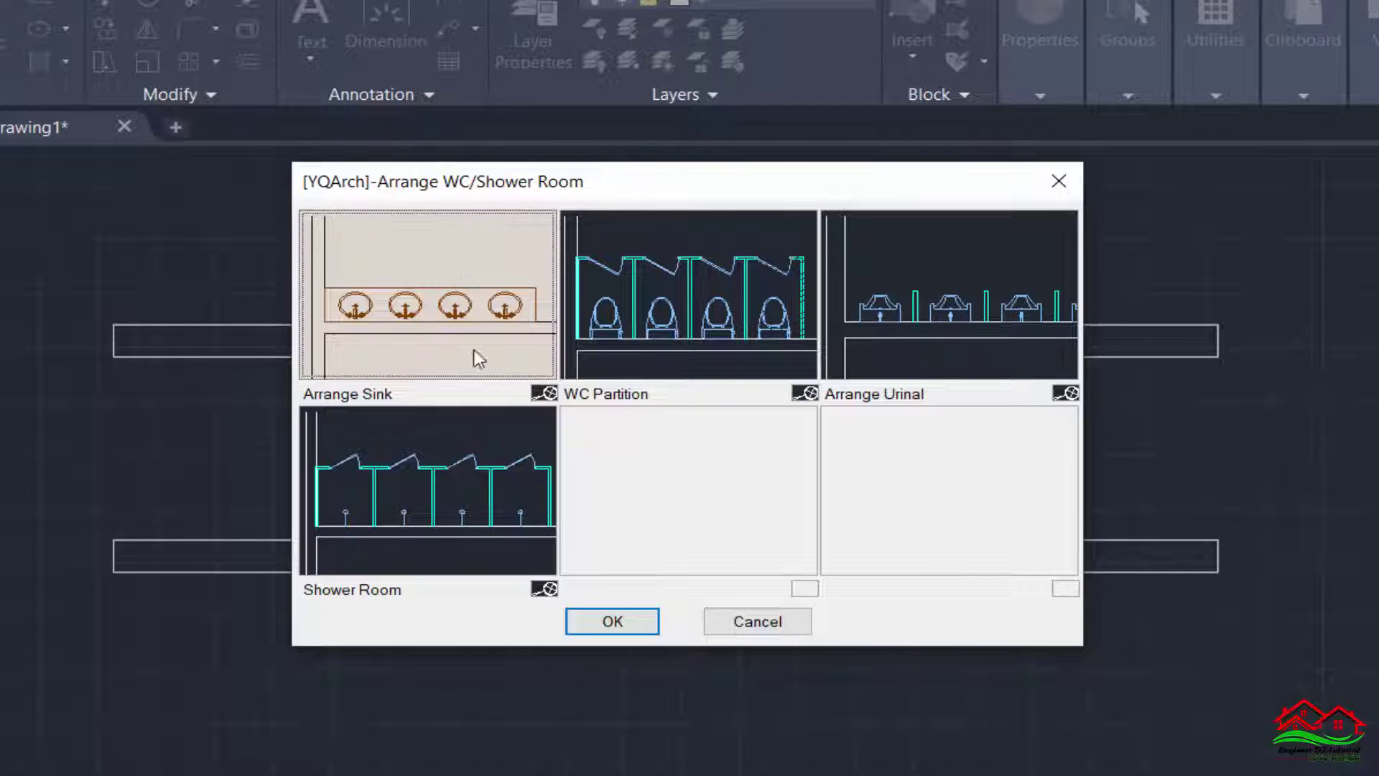
left_click(545, 393)
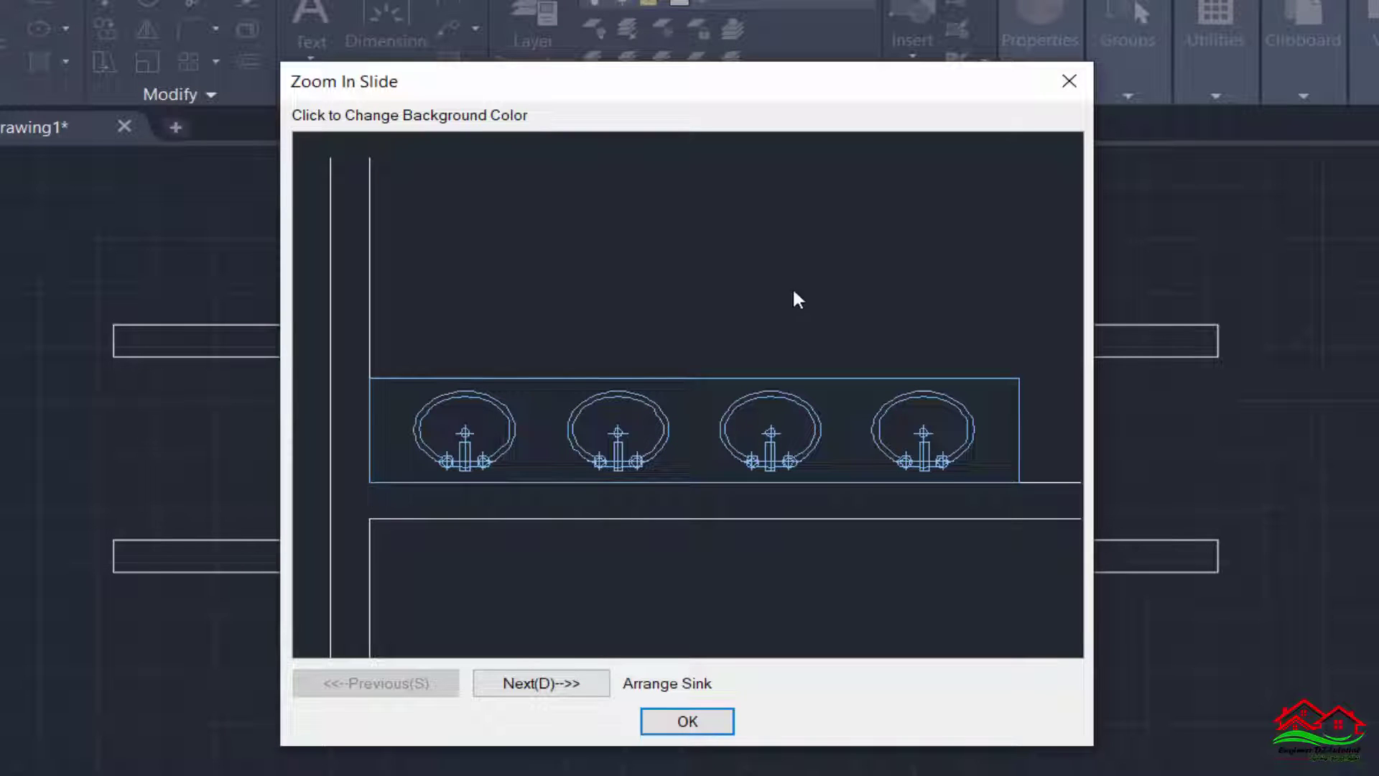
left_click(538, 687)
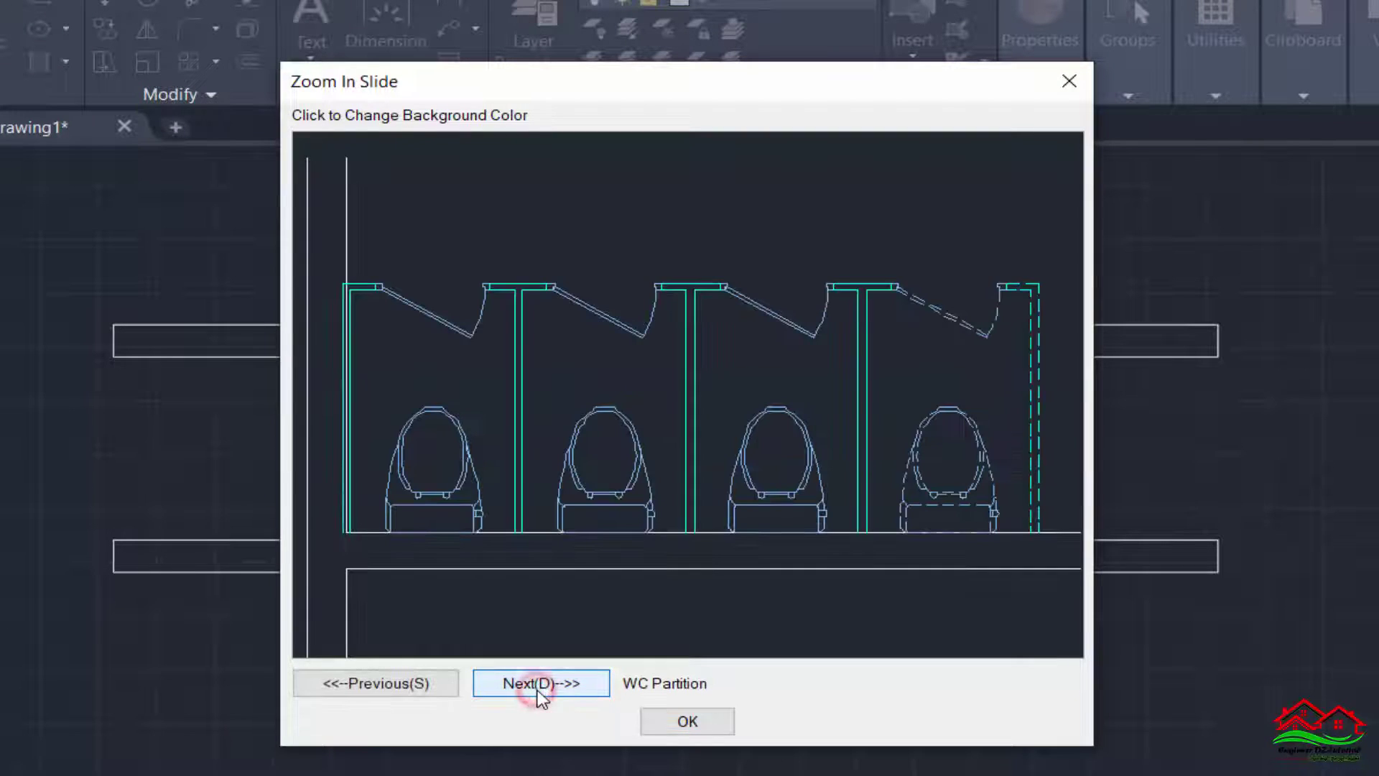
left_click(541, 684)
left_click(540, 684)
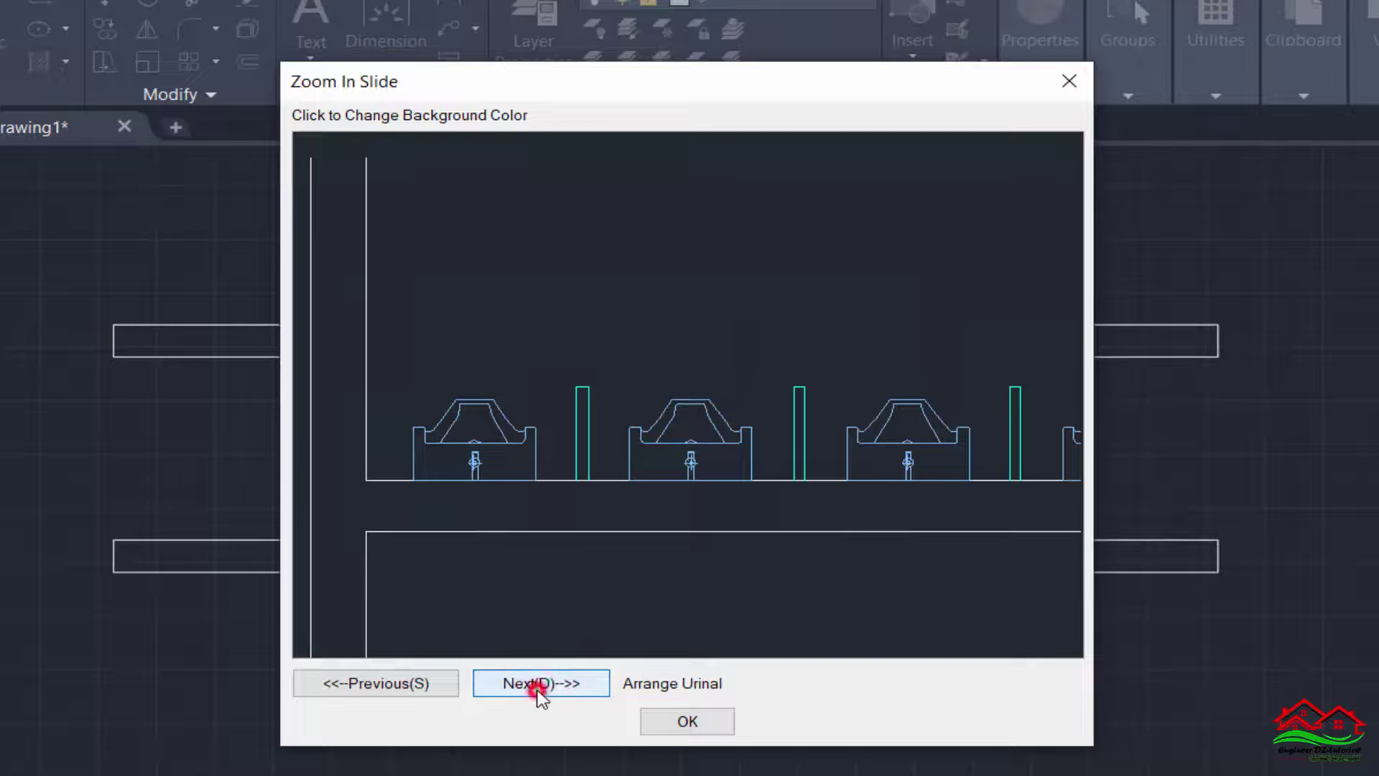
left_click(688, 721)
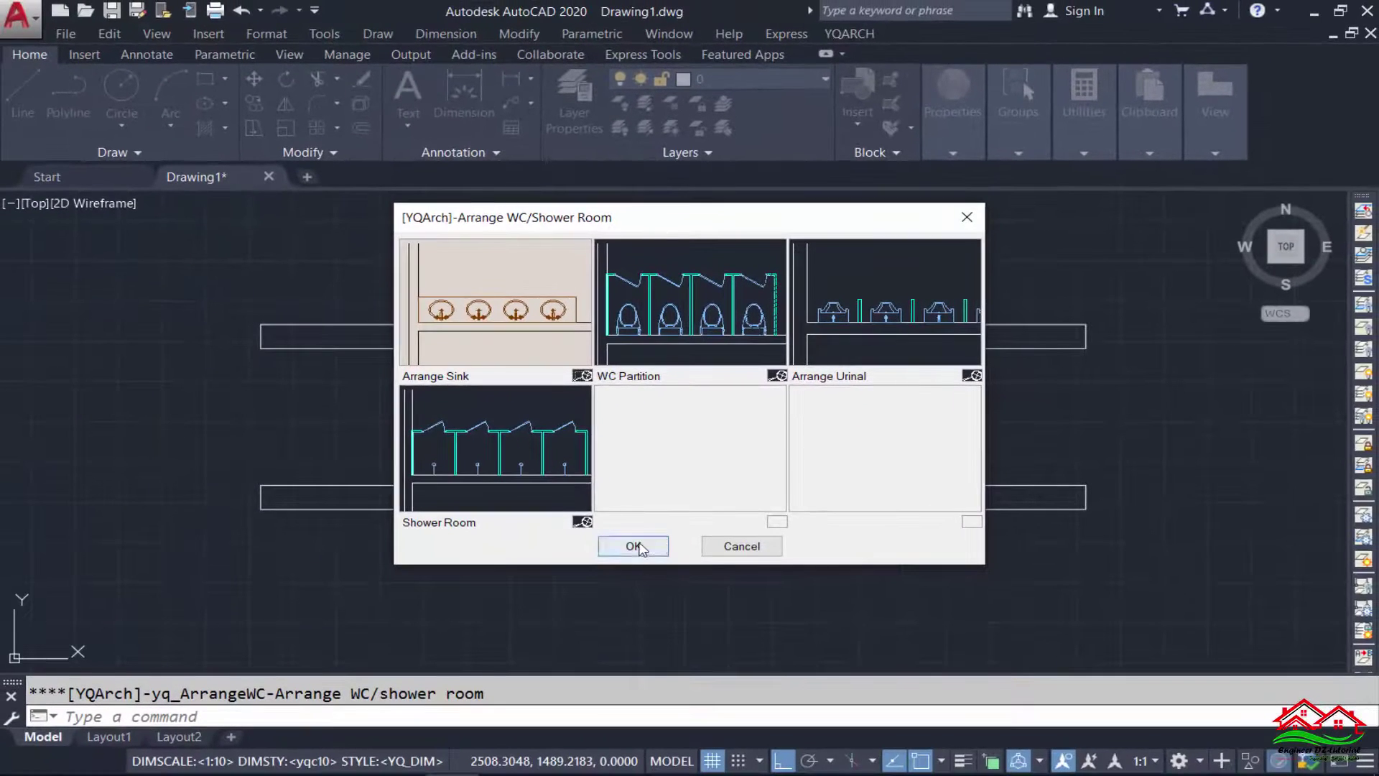
left_click(634, 546)
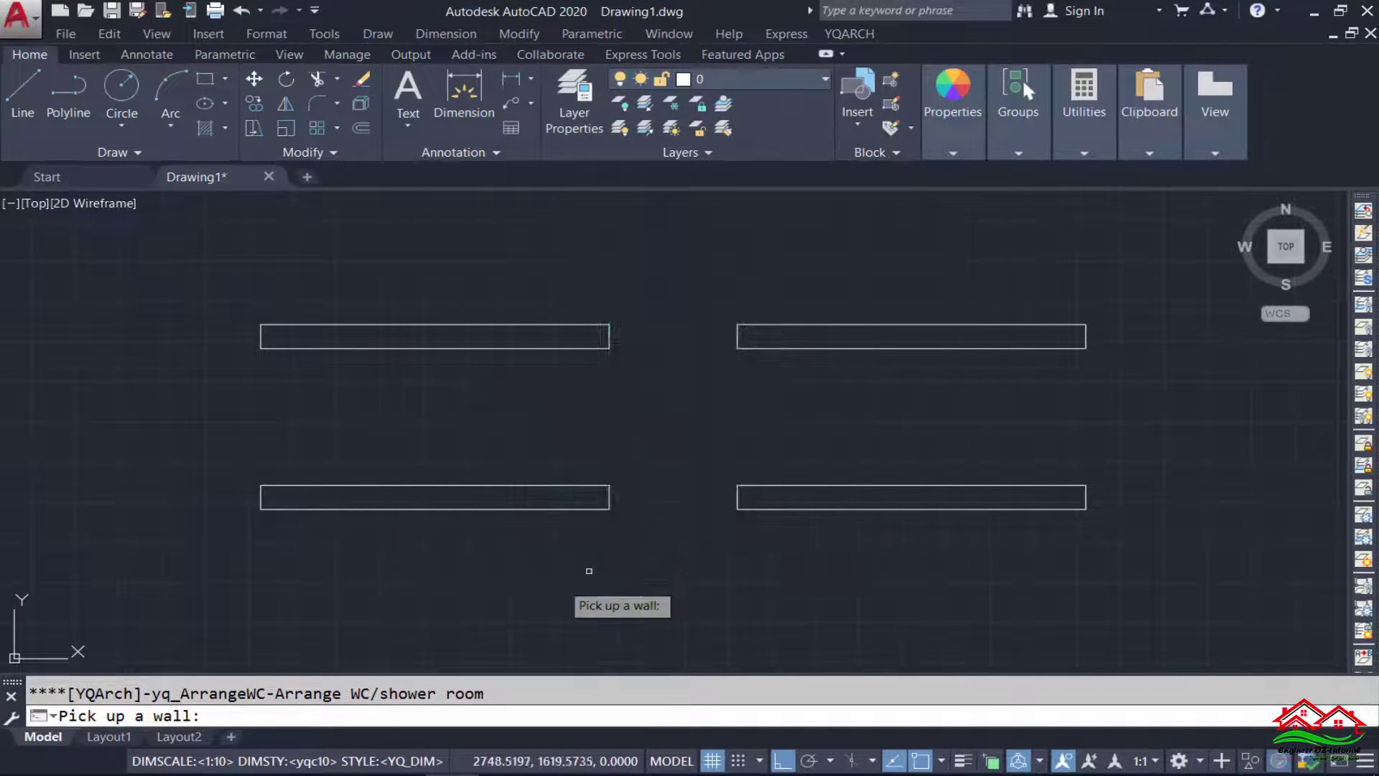
- Pick the sink wall and keep Sink Spacing 80, Distance to Wall 50, Table Width 60
left_click(271, 350)
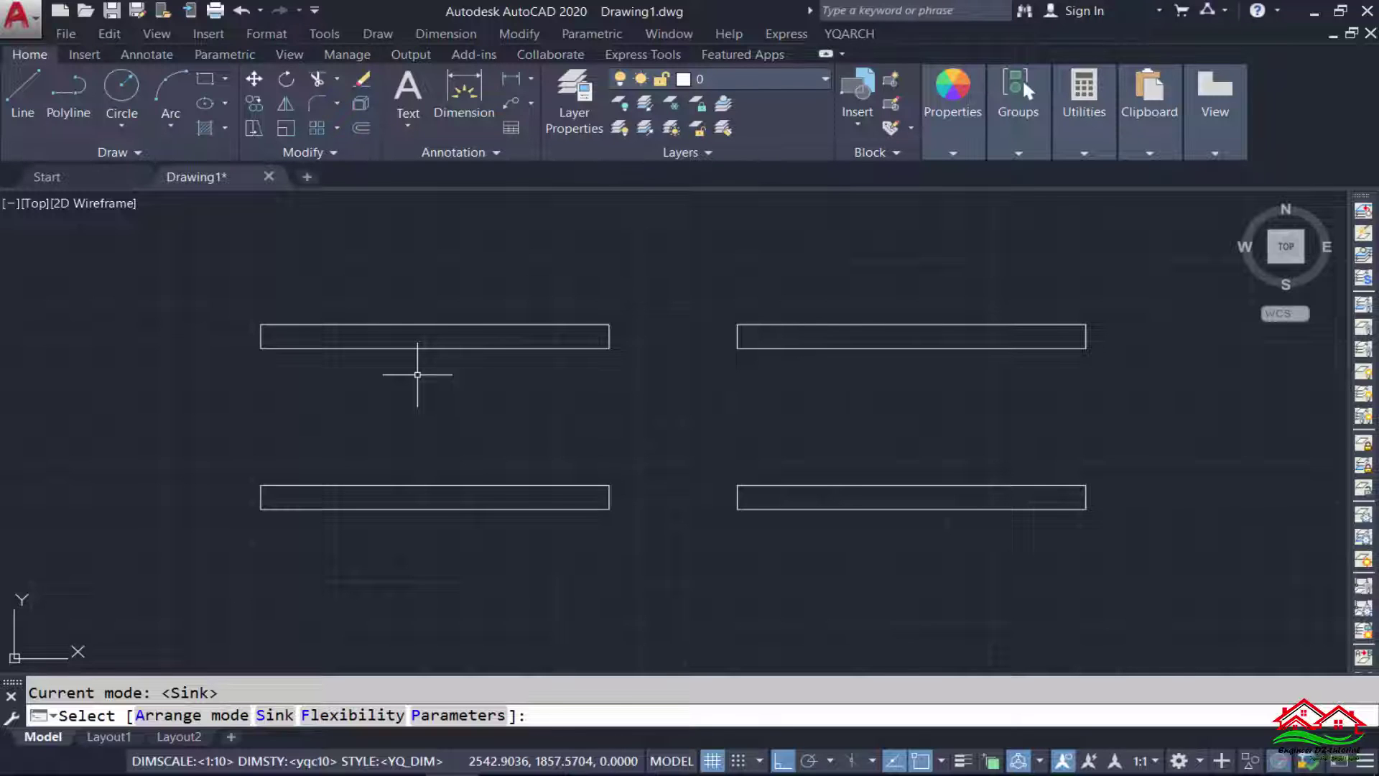
left_click(458, 714)
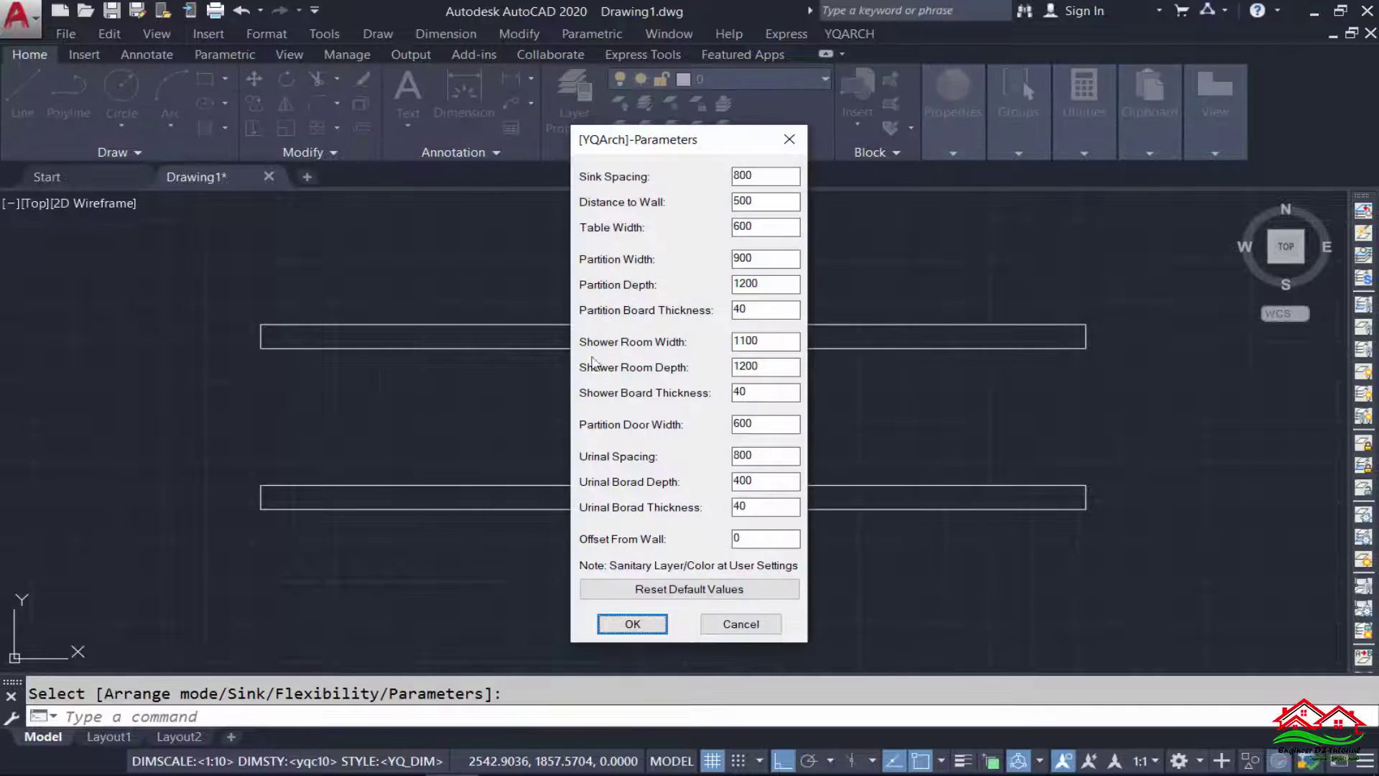
left_click_drag(788, 176, 713, 170)
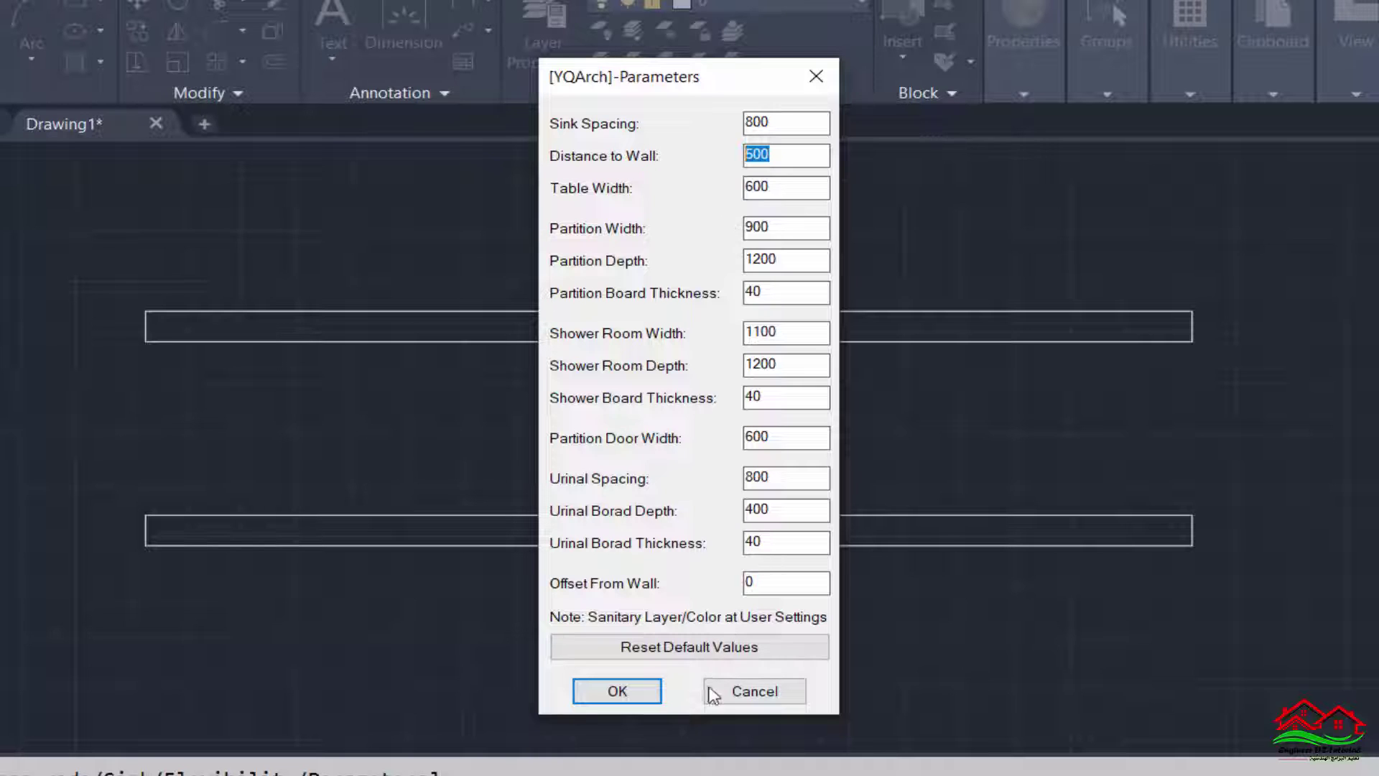
left_click(704, 648)
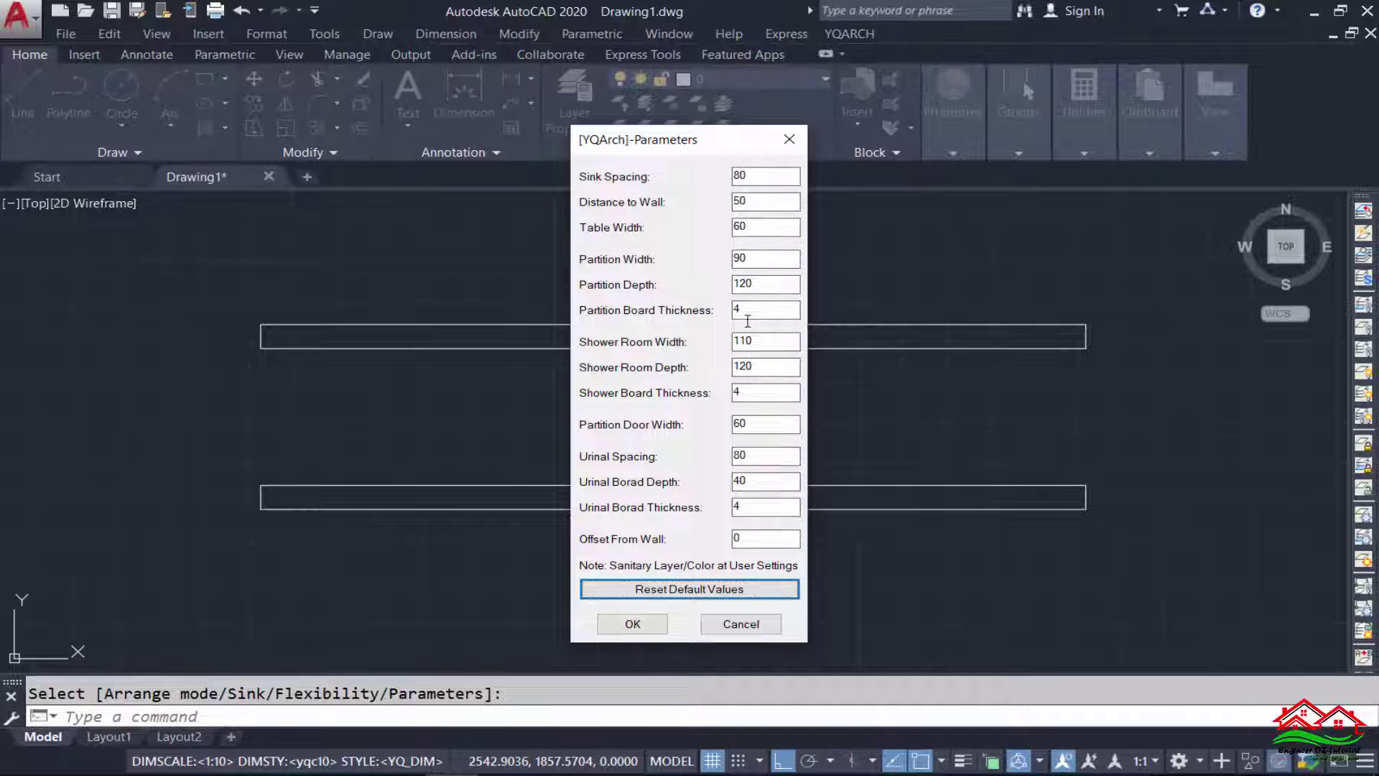
left_click(633, 624)
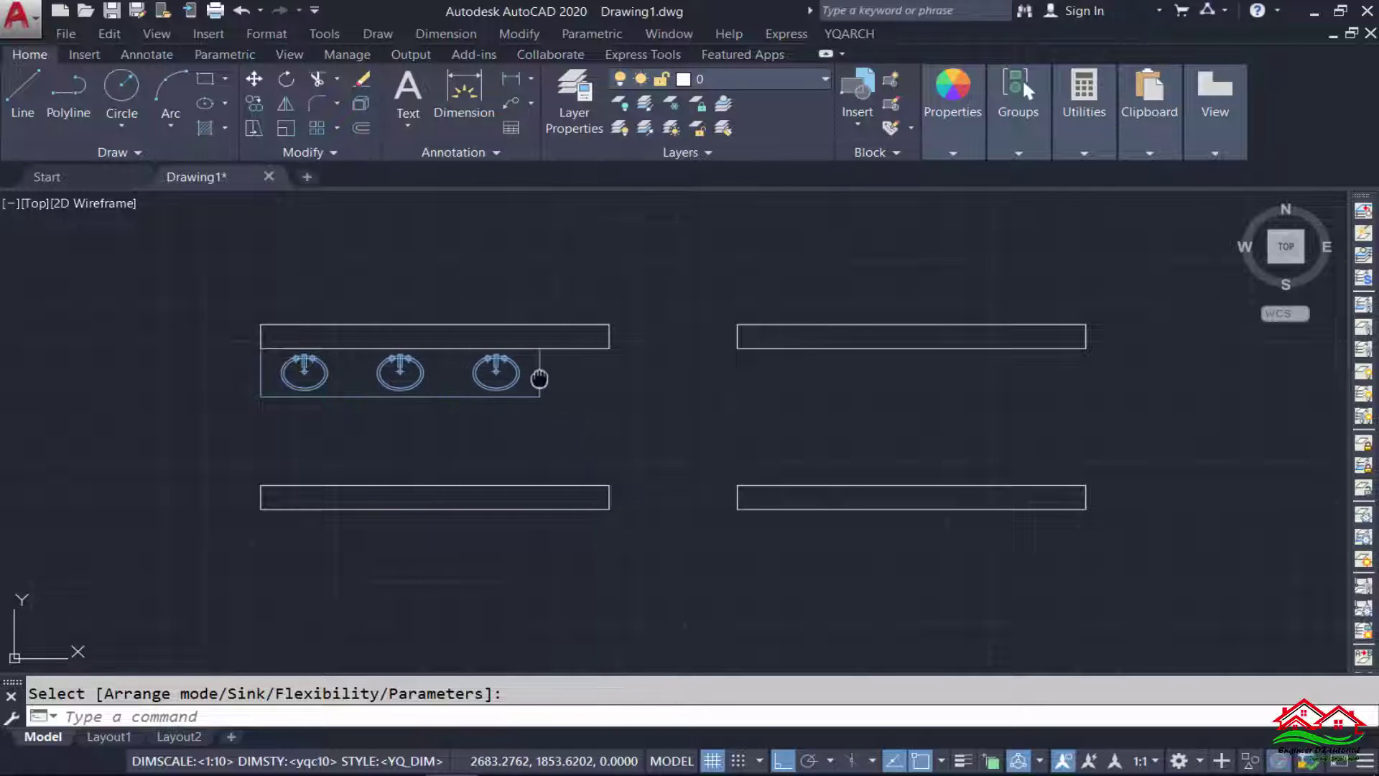
- Pan and zoom in on the four-sink counter preview along the upper-left wall
mouse_move(539, 380)
middle_mouse_down()
mouse_move(740, 463)
mouse_move(843, 483)
mouse_move(884, 431)
mouse_move(859, 400)
middle_mouse_up()
scroll(725, 468, "up", 2)
scroll(721, 469, "up", 3)
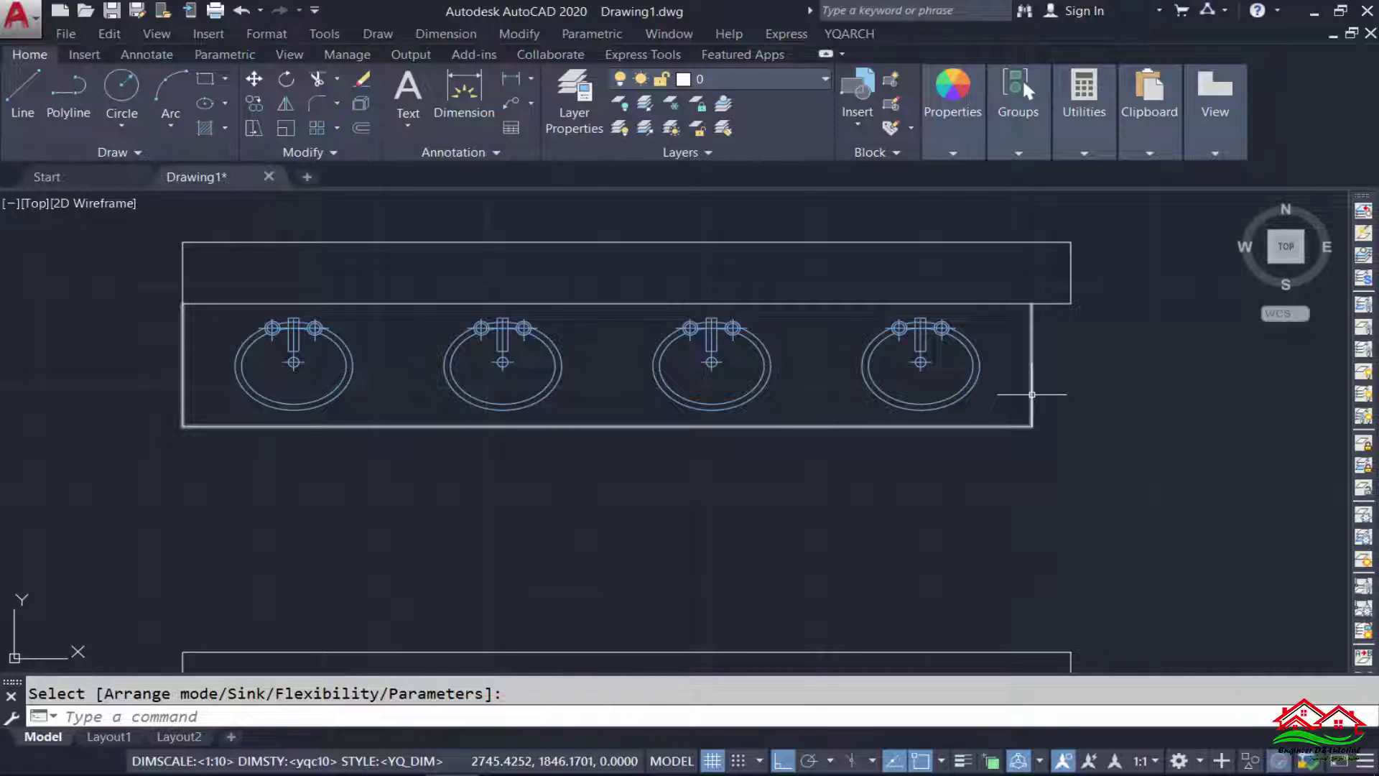
- Cycle the arrange mode through WC Partition, Urinal and Shower Room, then back to Sink
type("a")
key("Return")
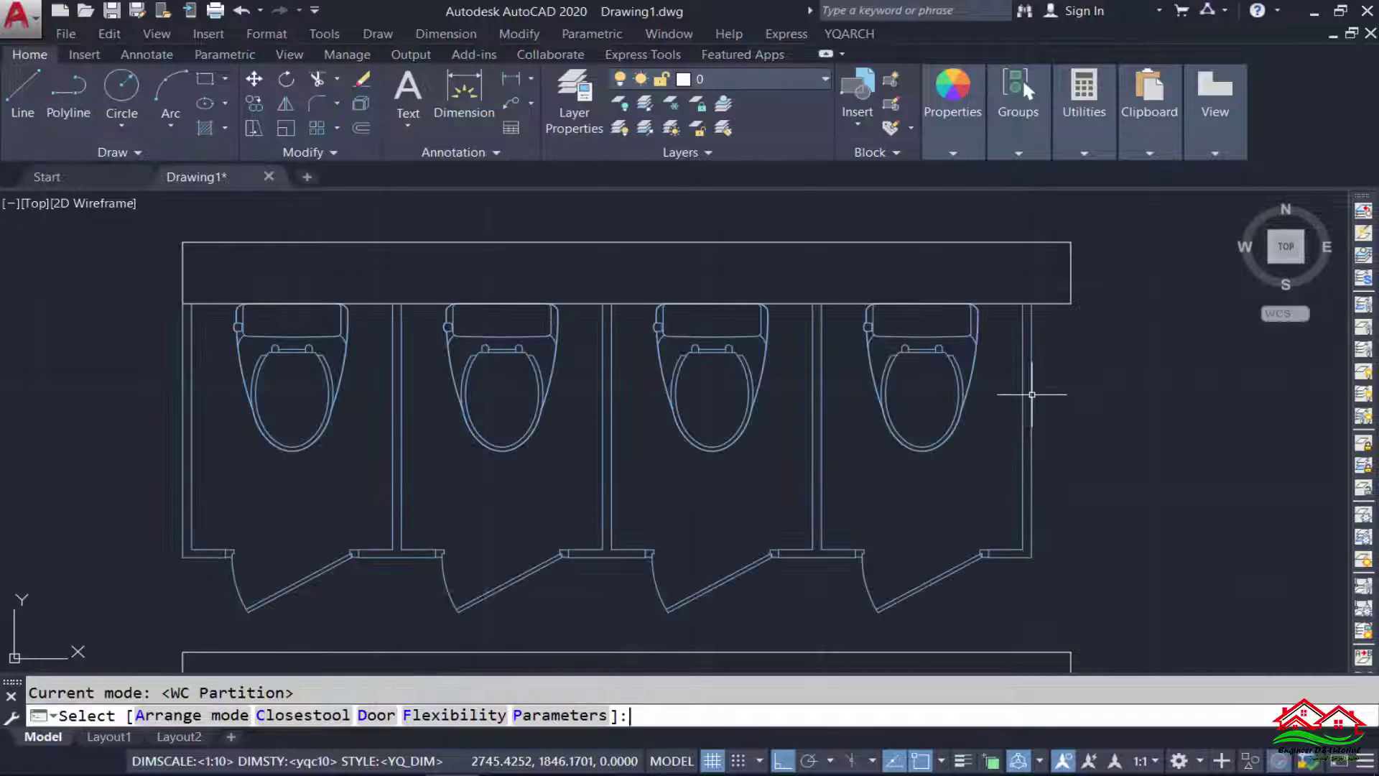
type("a")
key("Return")
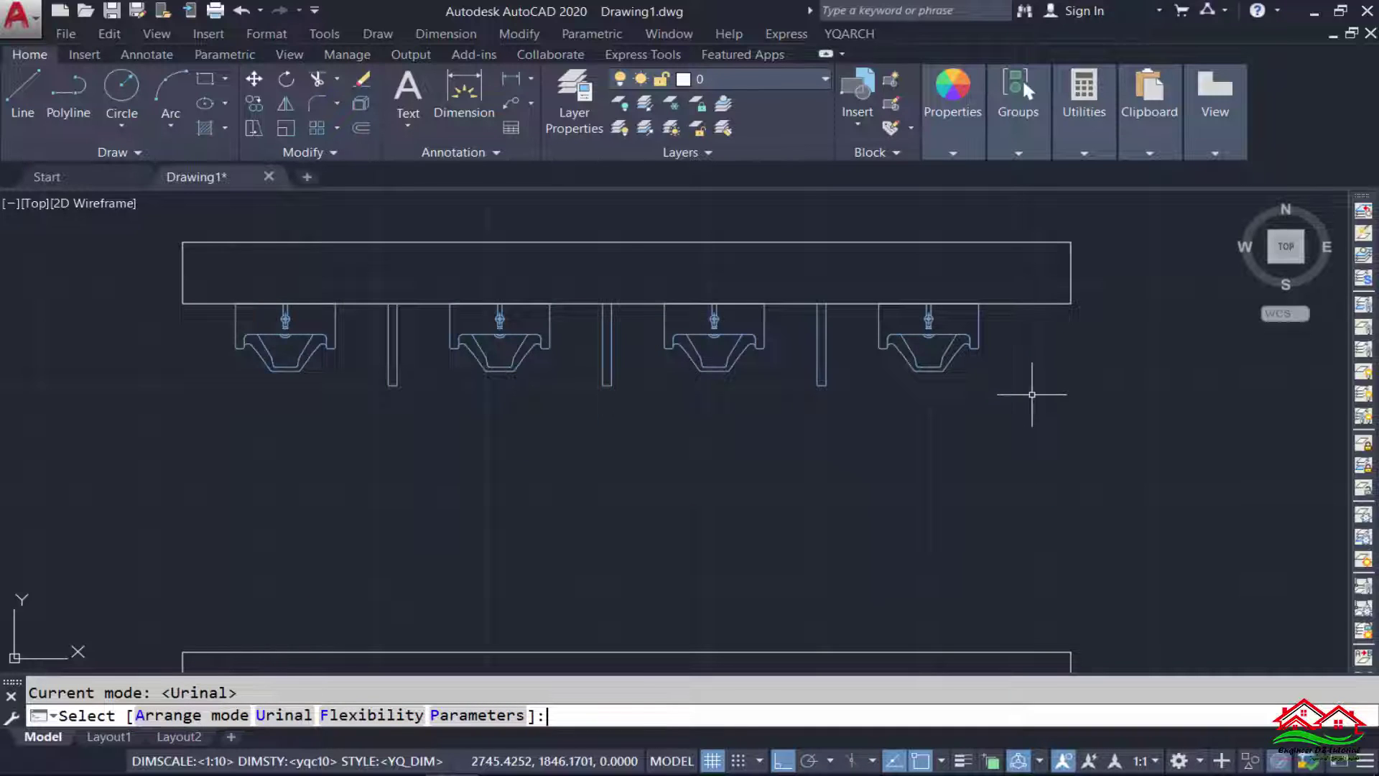
type("a")
key("Return")
type("a")
key("Return")
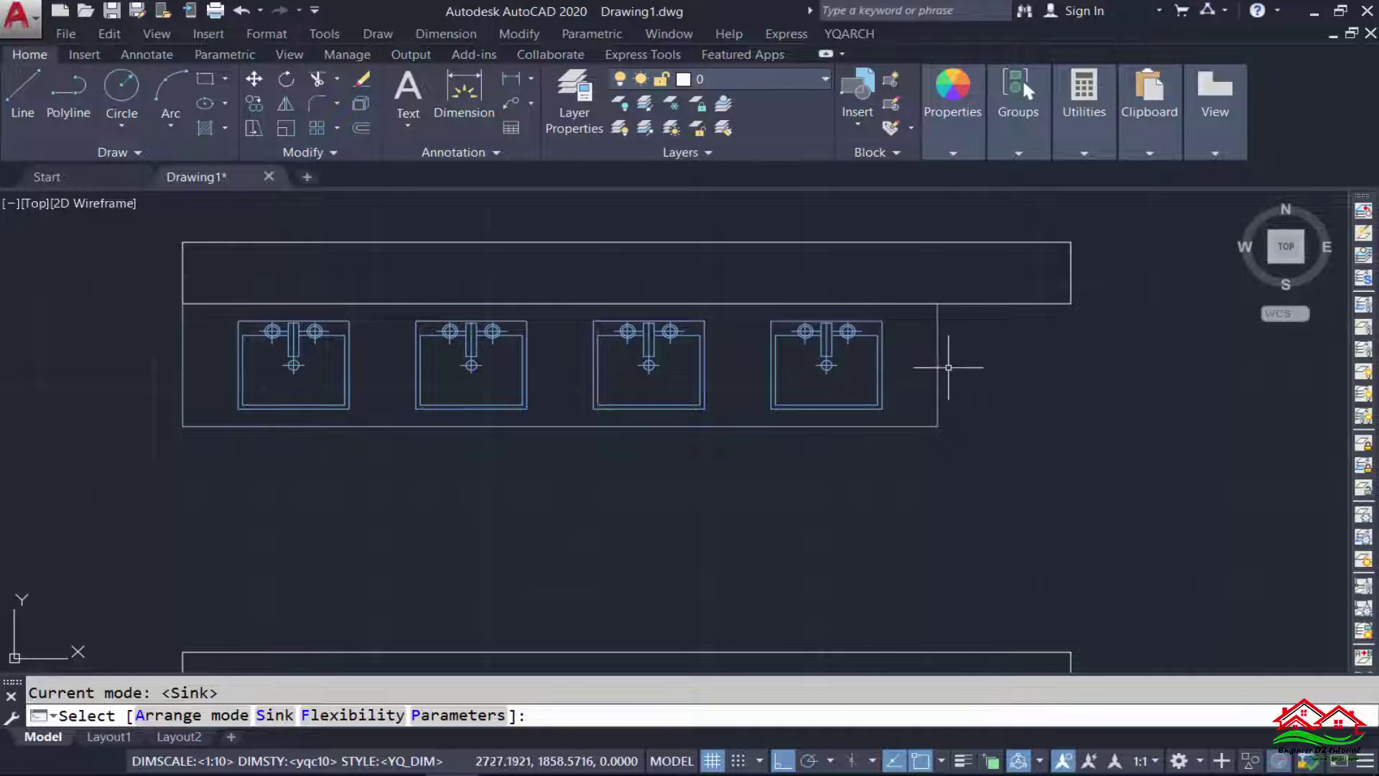
- Place the four-sink row on the upper-left wall and bring the empty right walls into view
left_click(1017, 367)
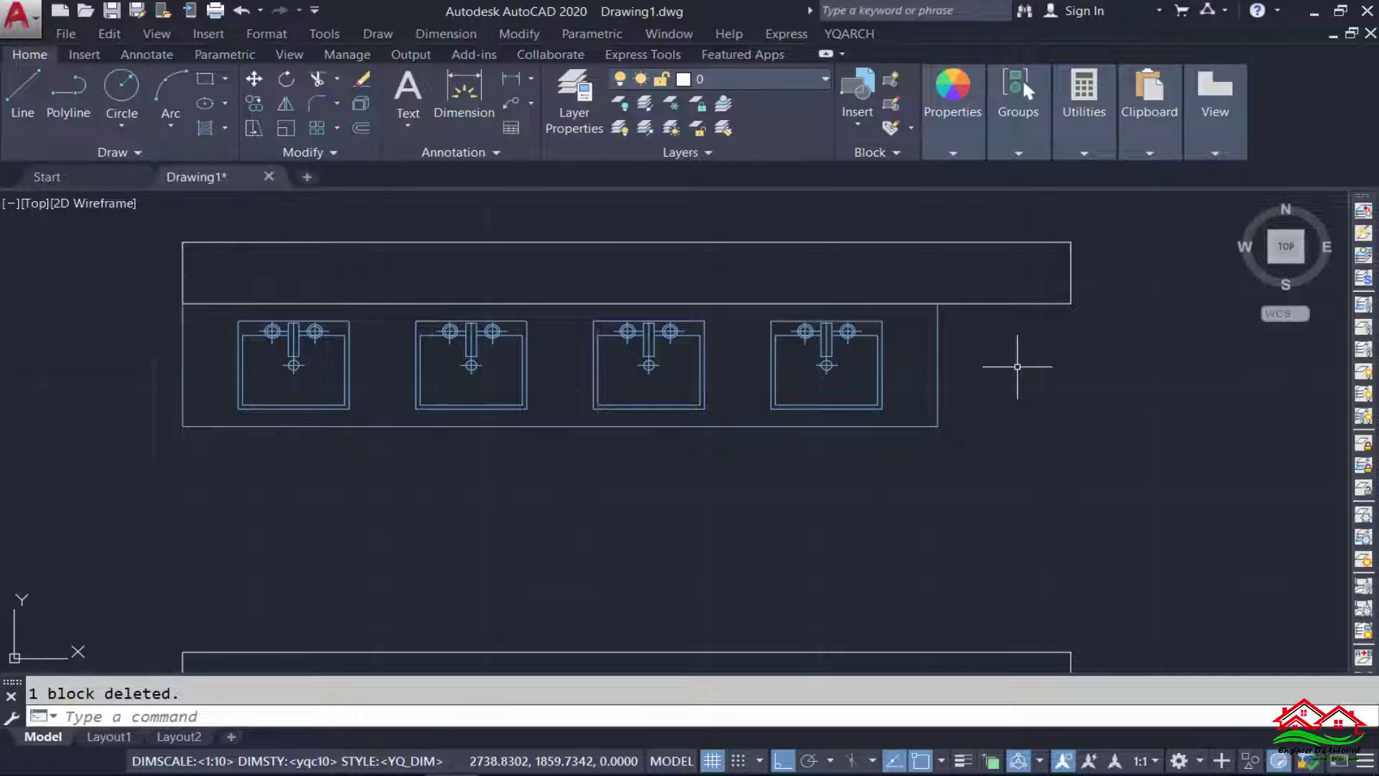
scroll(296, 349, "down", 2)
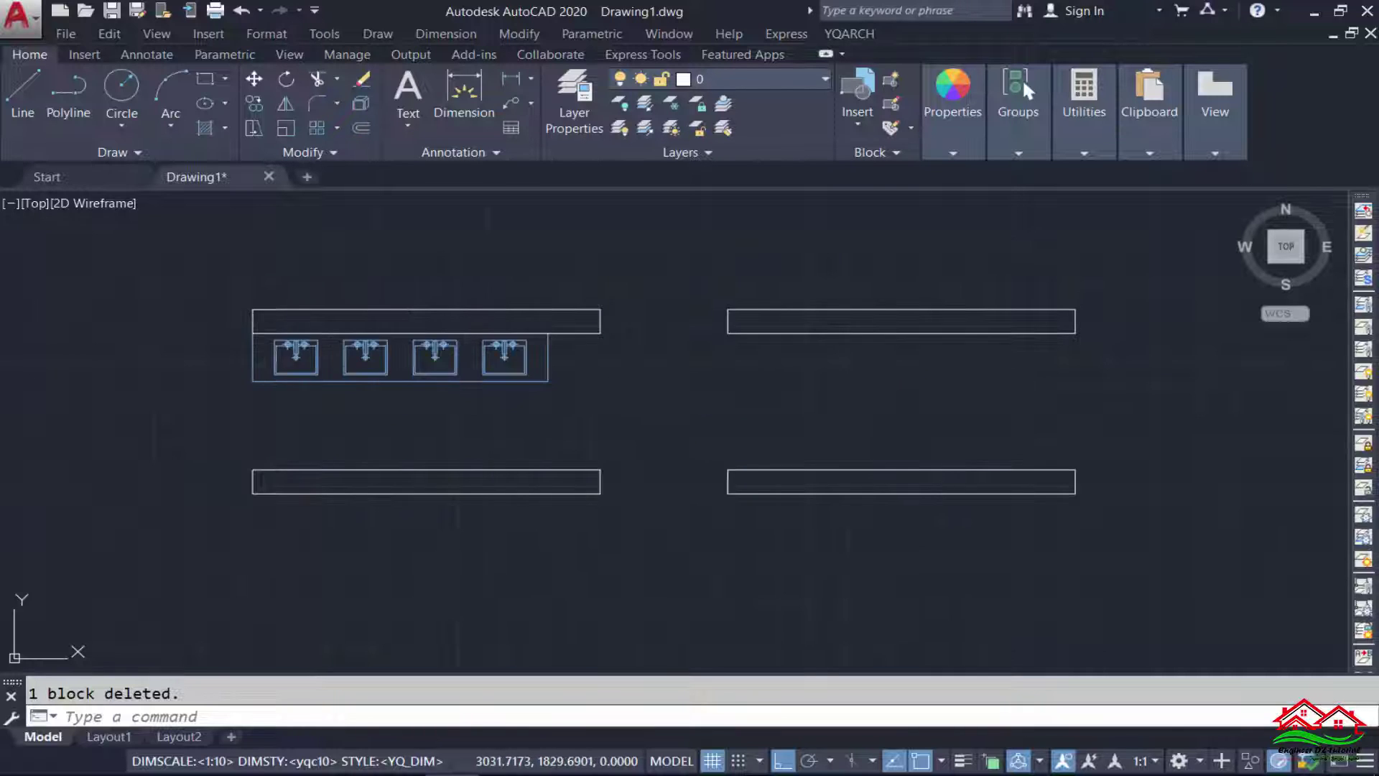
middle_click_drag(834, 383, 684, 385)
scroll(754, 359, "up", 2)
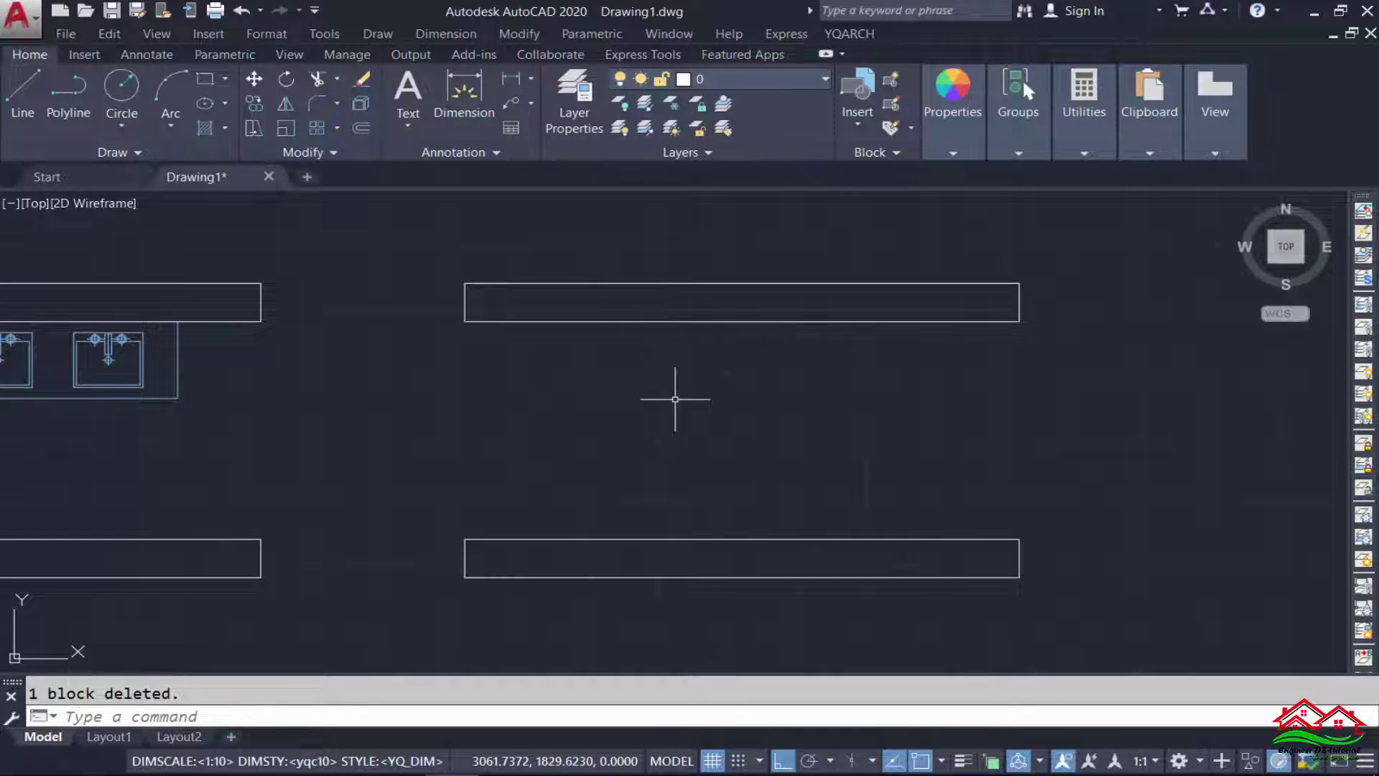
- Start a WC Partition arrangement via the WC command
type("wc")
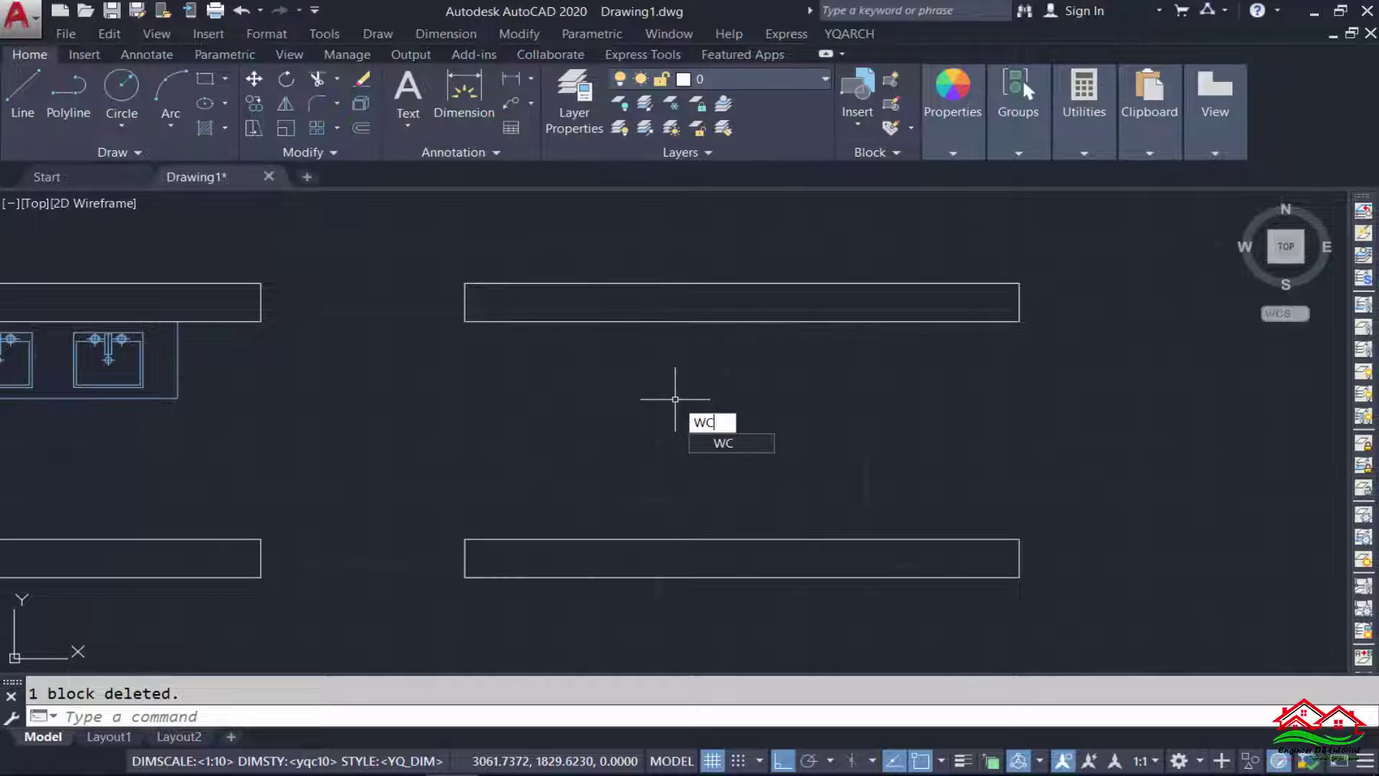
key("Return")
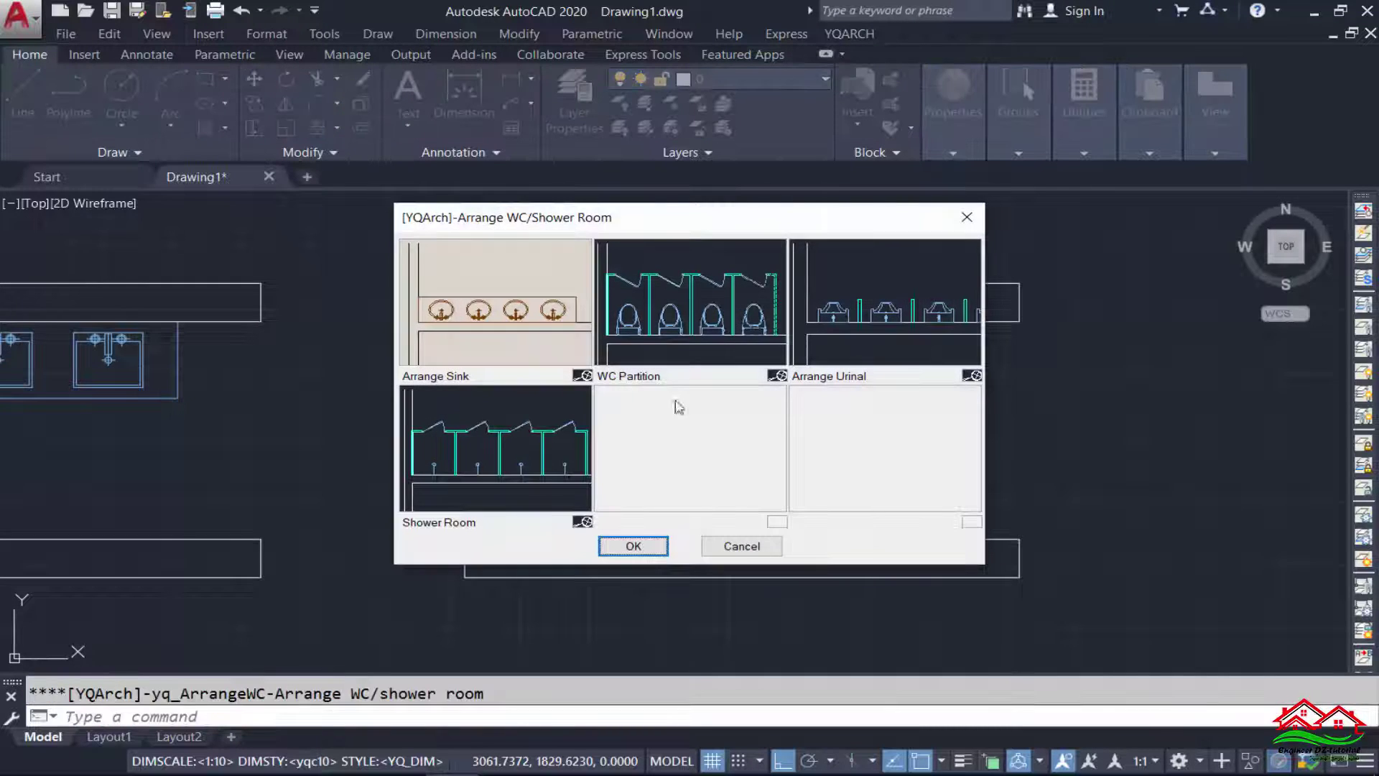
left_click(677, 314)
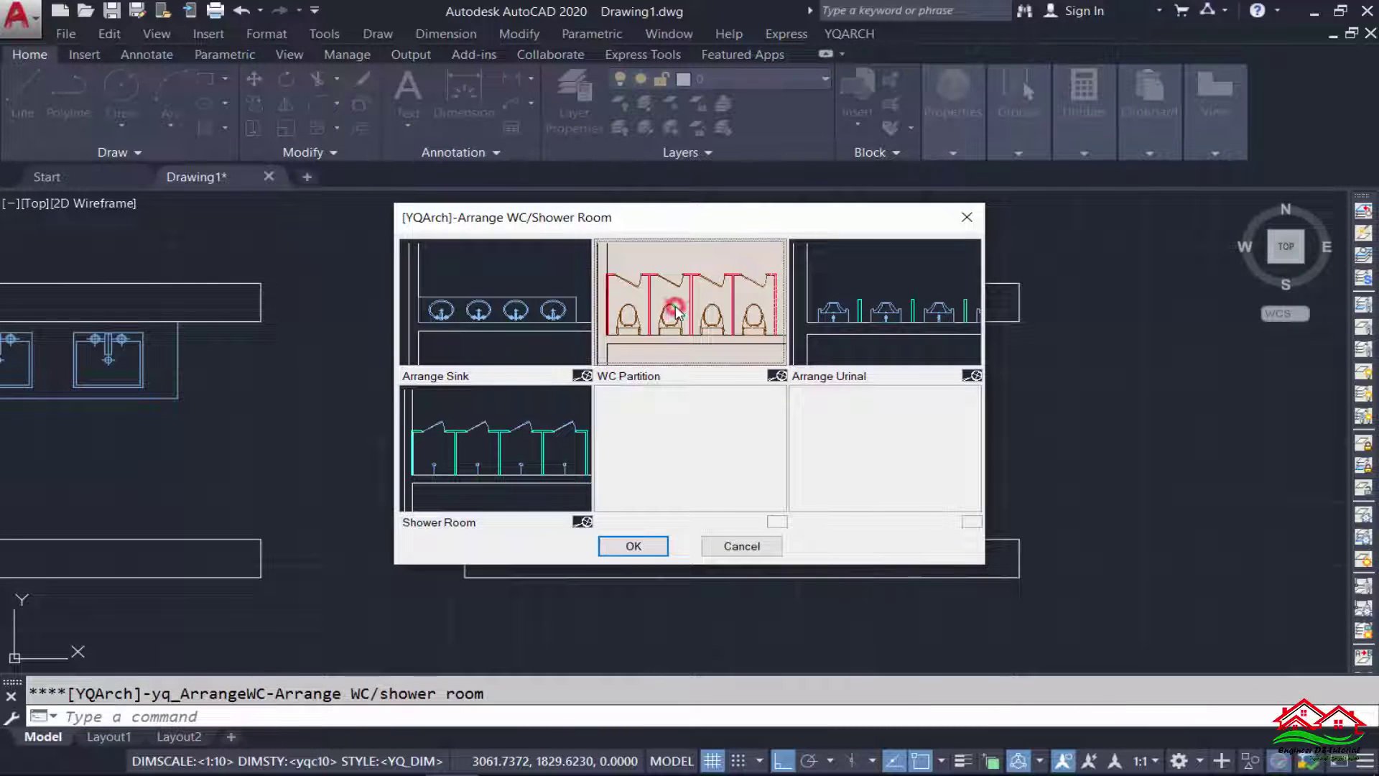
left_click(632, 547)
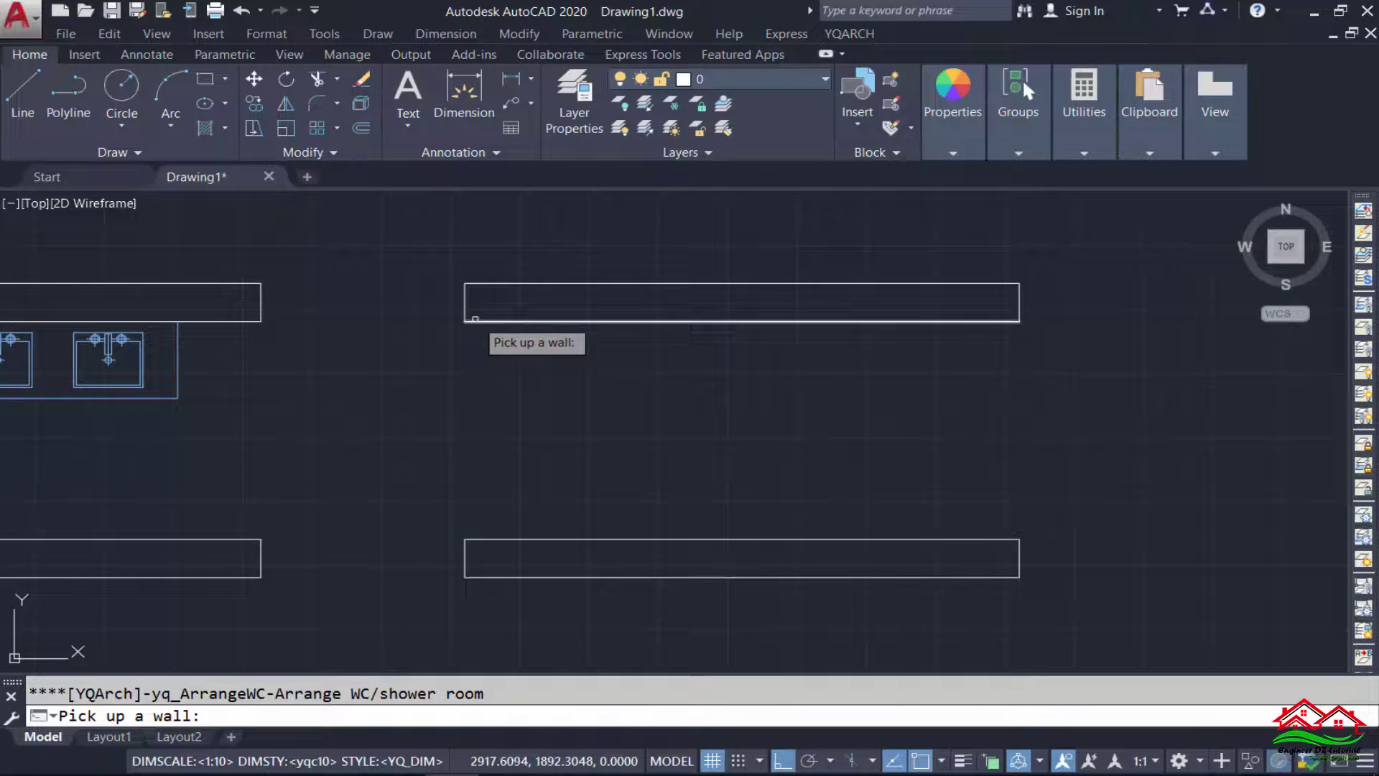
- Lay out WC stalls along the upper-right wall and open the Parameters dialog with P
left_click(475, 319)
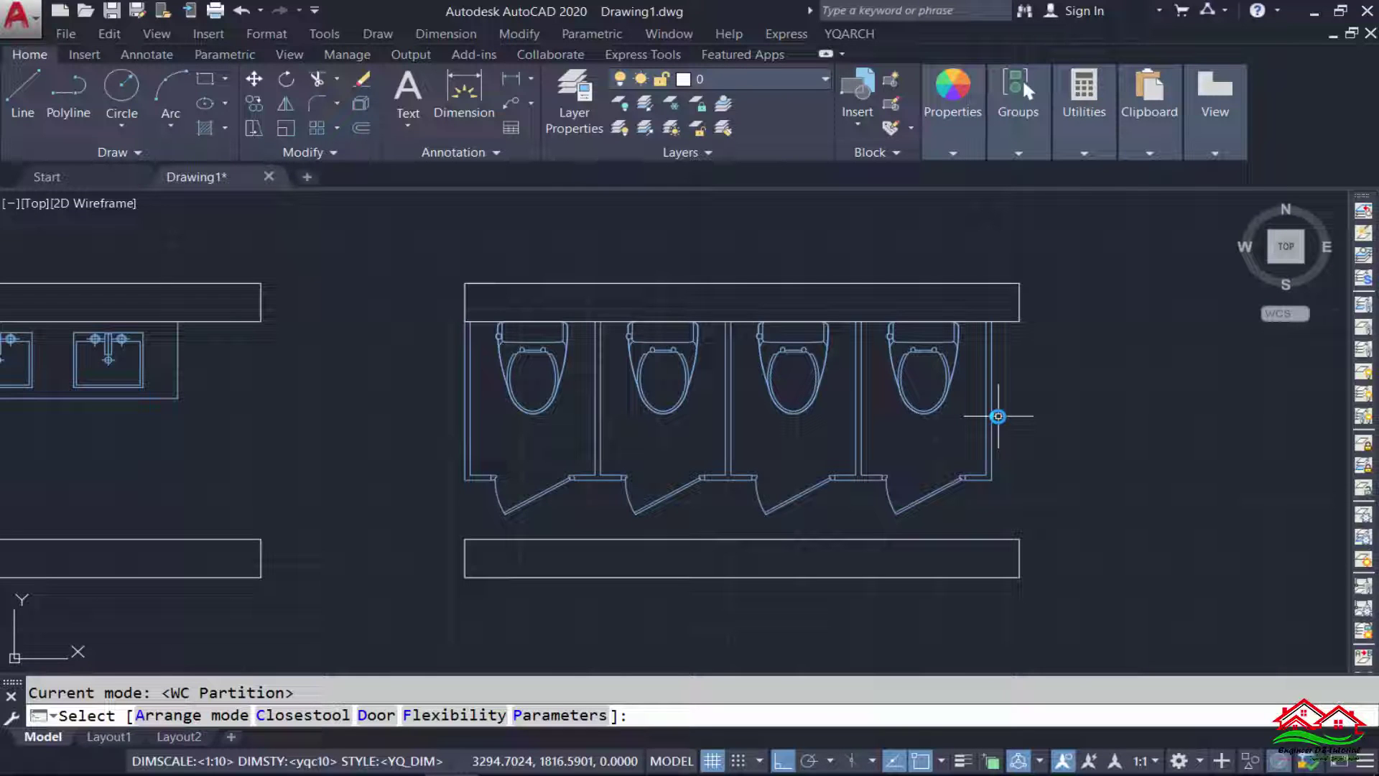
type("p")
key("Return")
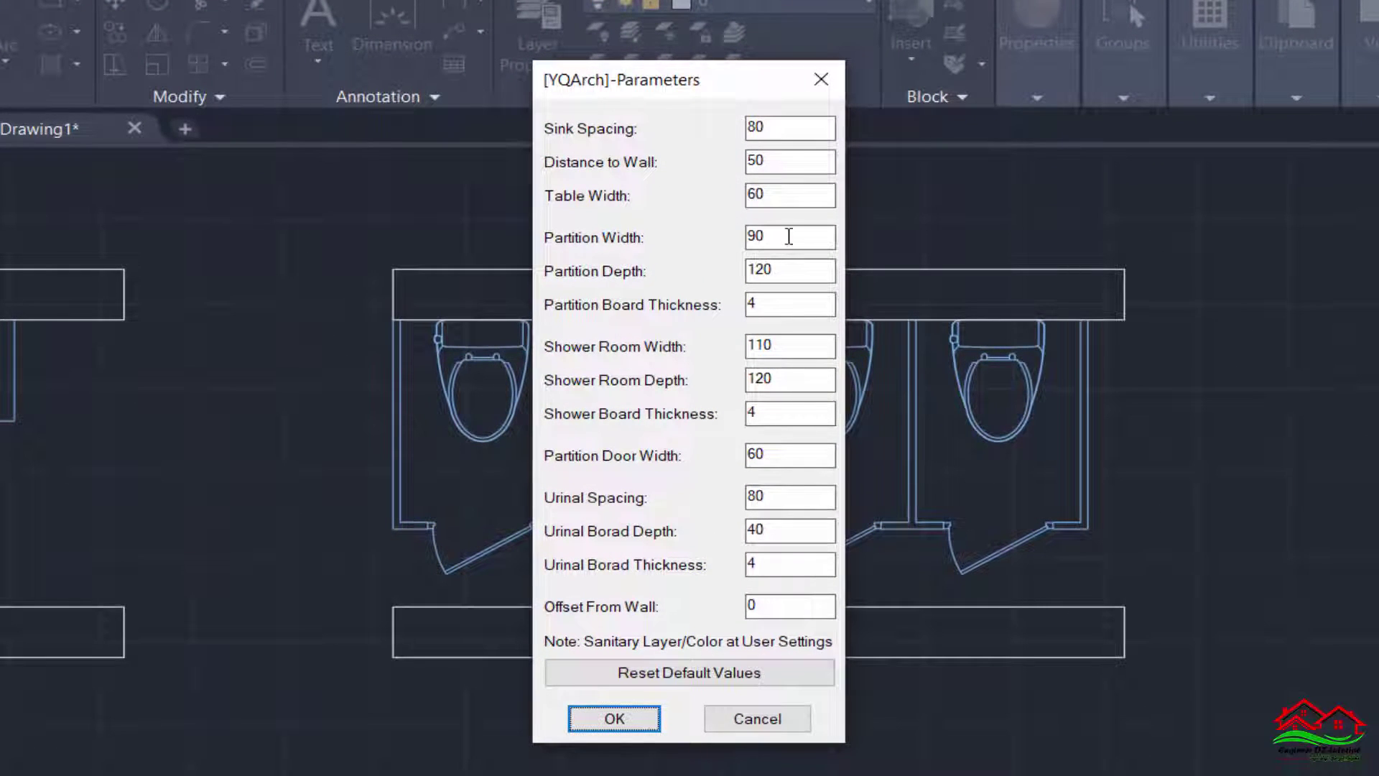
- Inspect the Partition Width 90, Depth 120 and Board Thickness 4 values
double_click(787, 241)
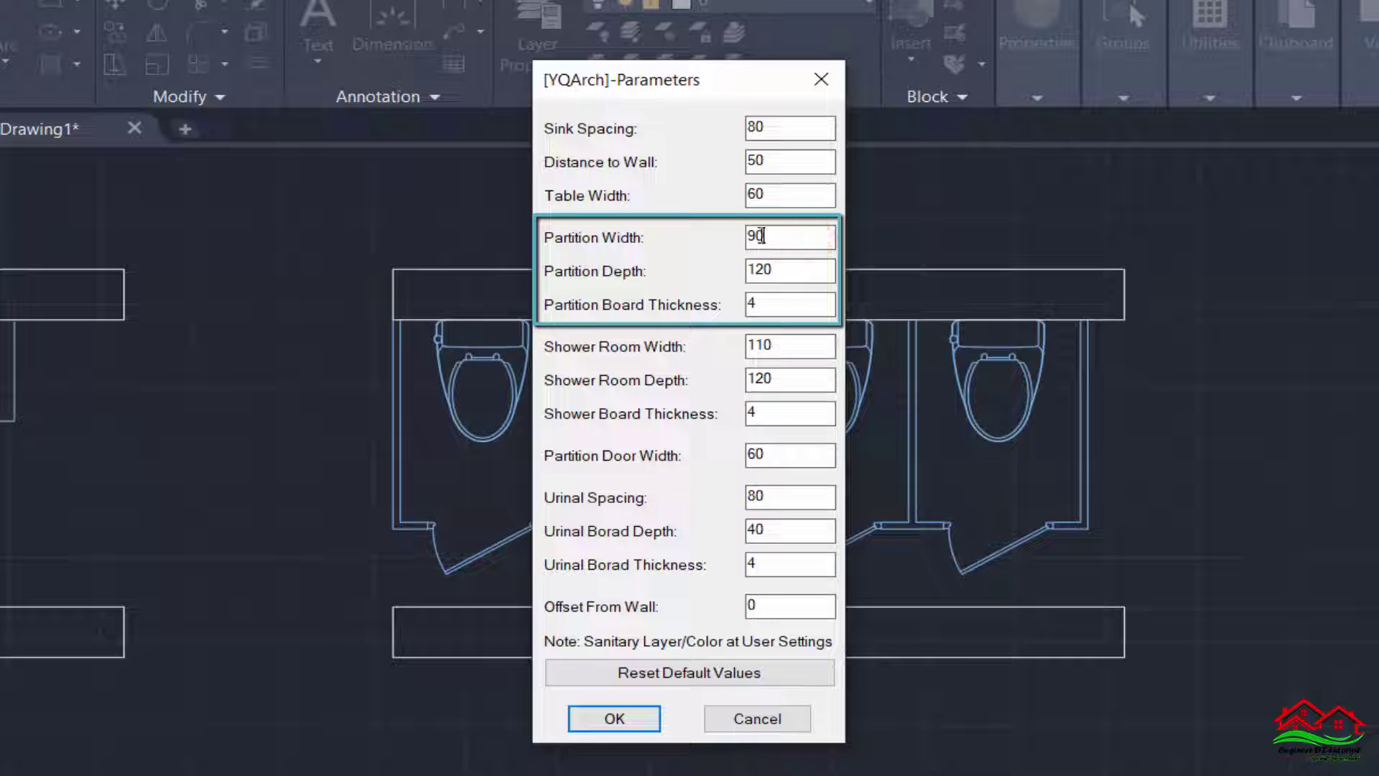
double_click(795, 240)
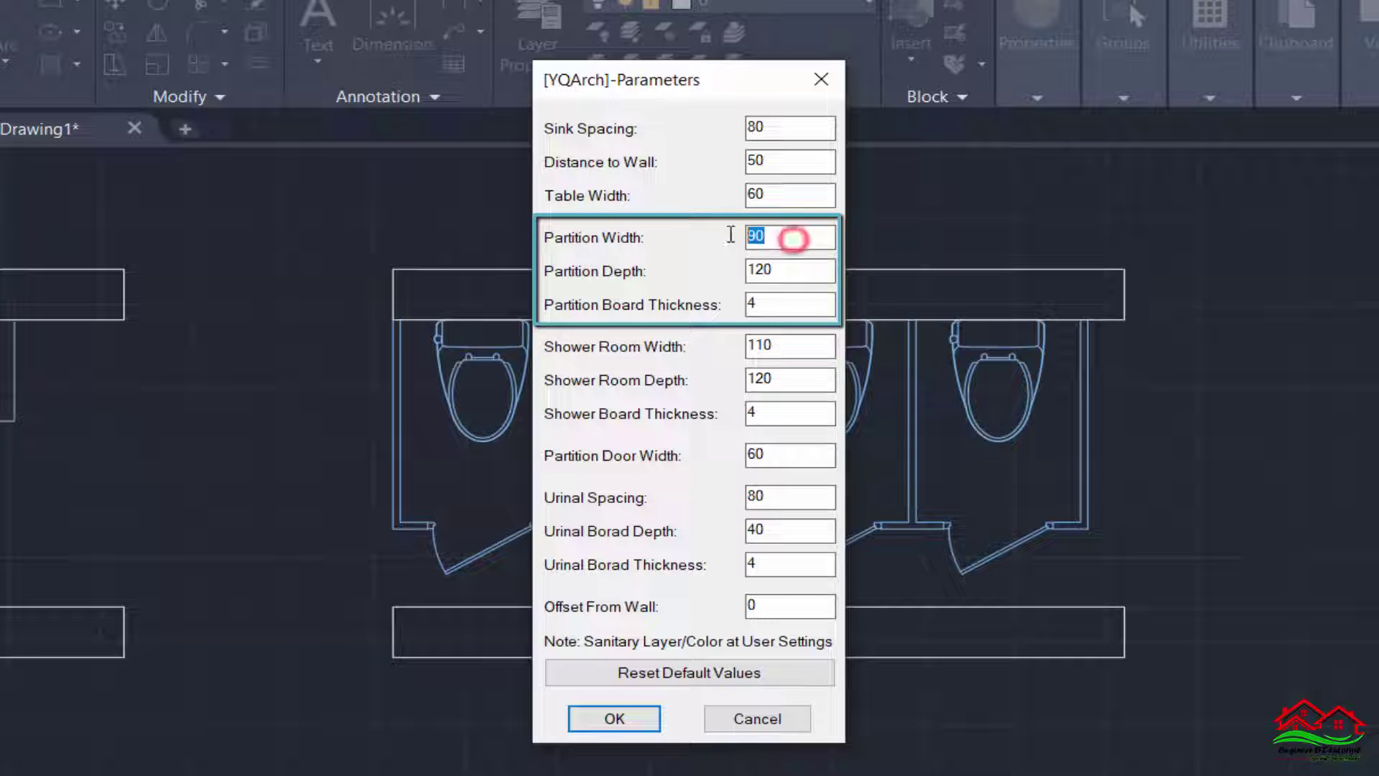
double_click(786, 270)
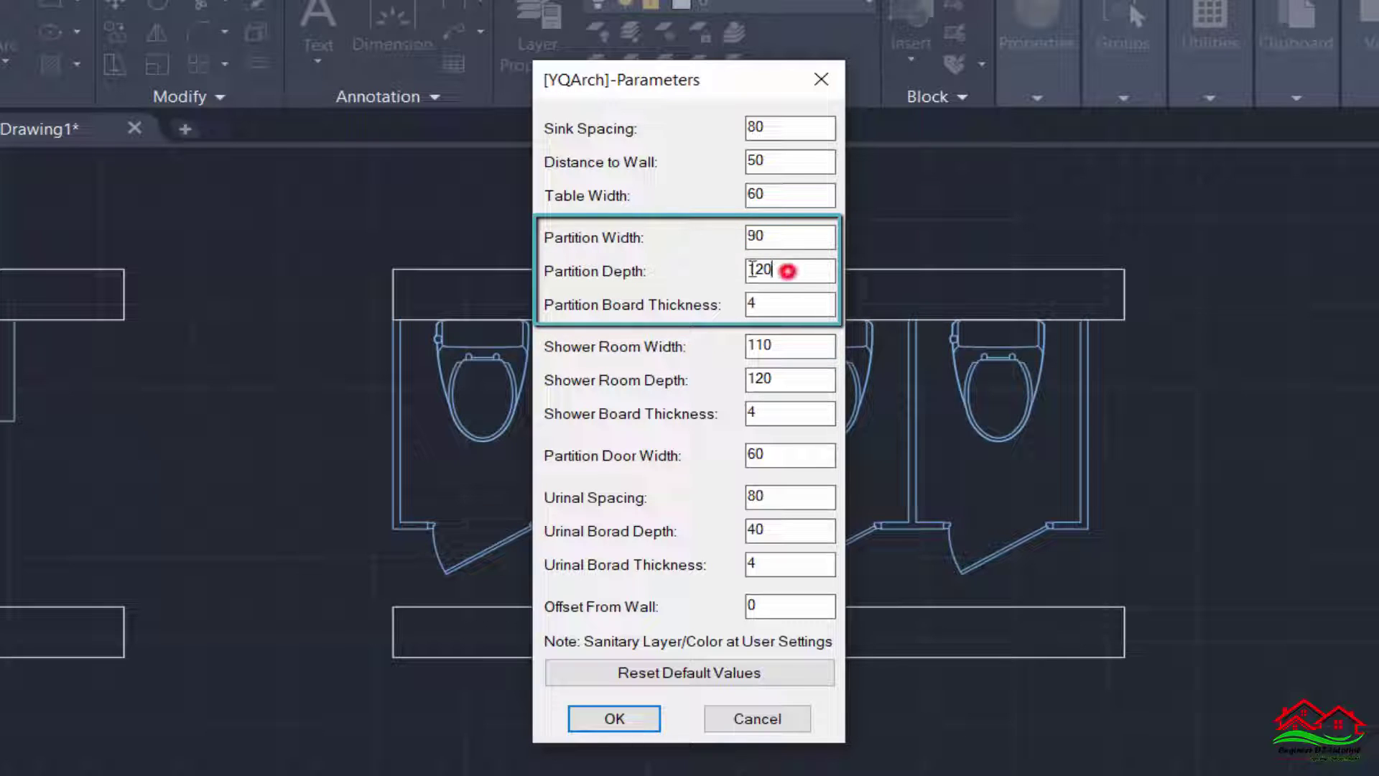
double_click(778, 307)
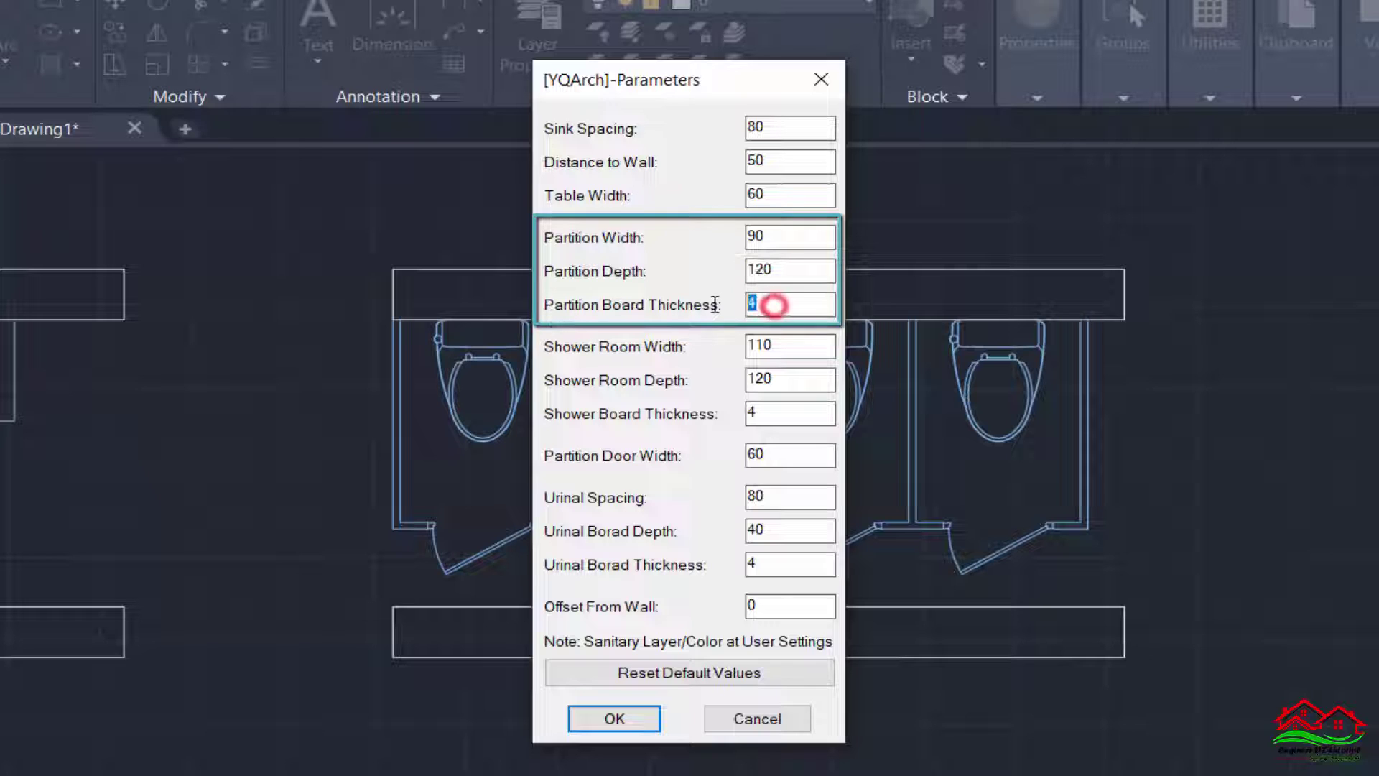
left_click(793, 241)
left_click_drag(777, 243, 729, 238)
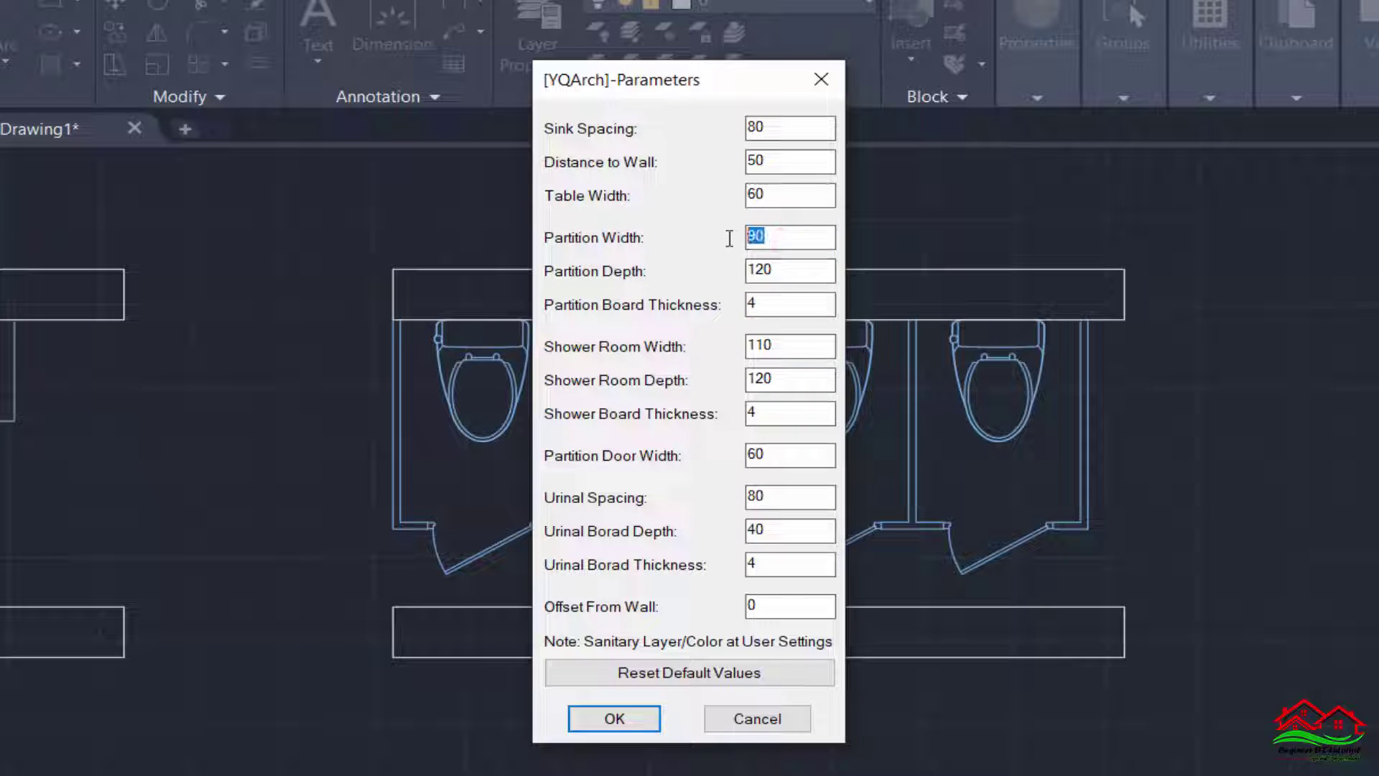
type("90")
left_click(794, 268)
left_click_drag(793, 270, 733, 273)
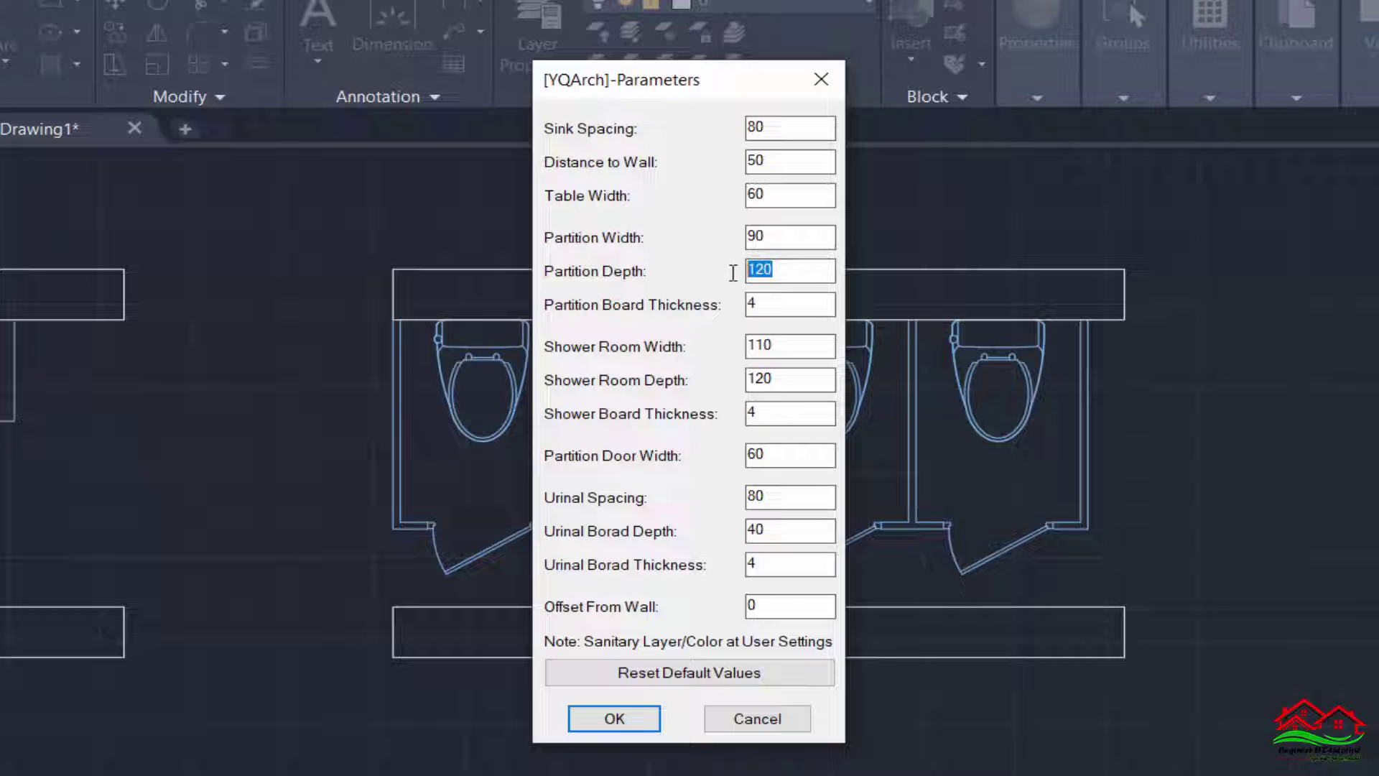
left_click(781, 305)
left_click_drag(781, 305, 740, 316)
left_click(775, 308)
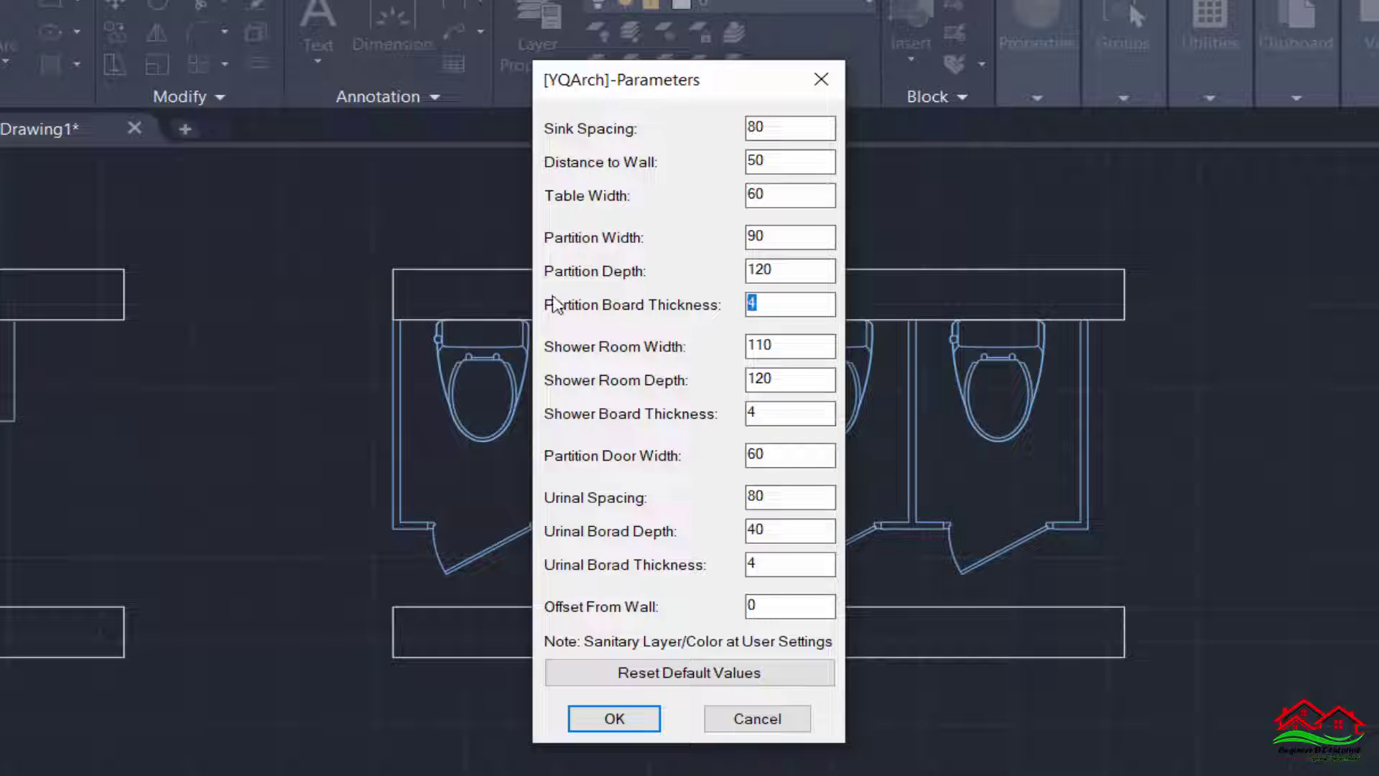
- Recheck the thickness, depth and width values and accept them unchanged
left_click(782, 311)
left_click(788, 270)
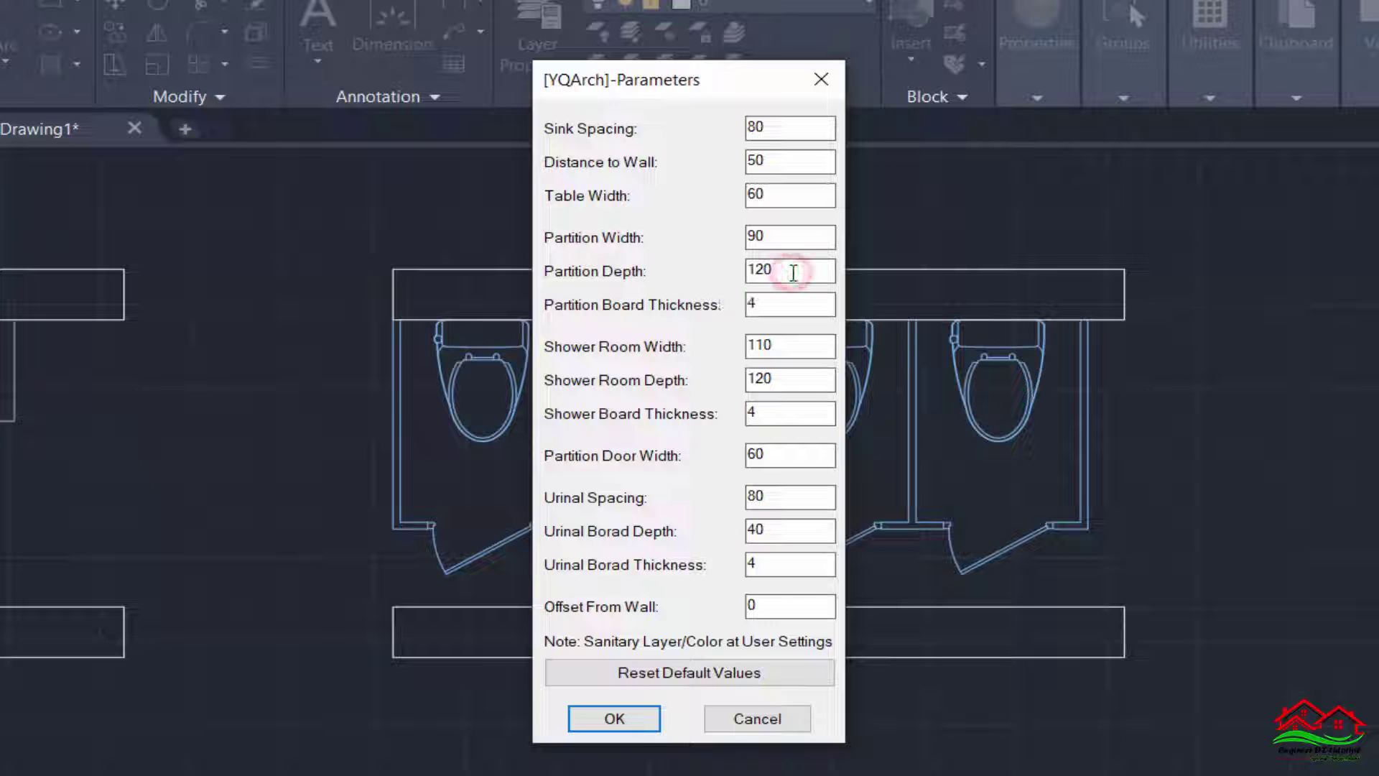
left_click_drag(788, 270, 724, 271)
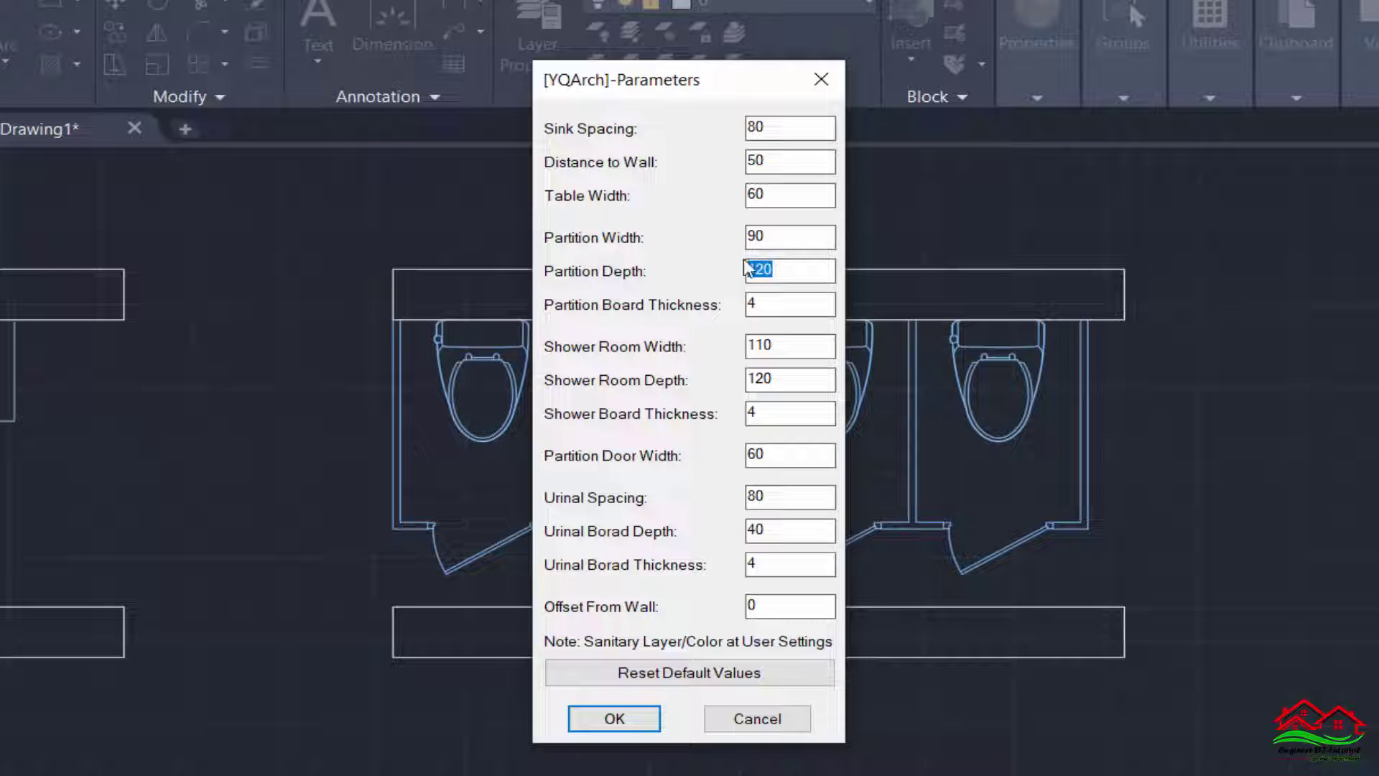
left_click_drag(795, 237, 730, 239)
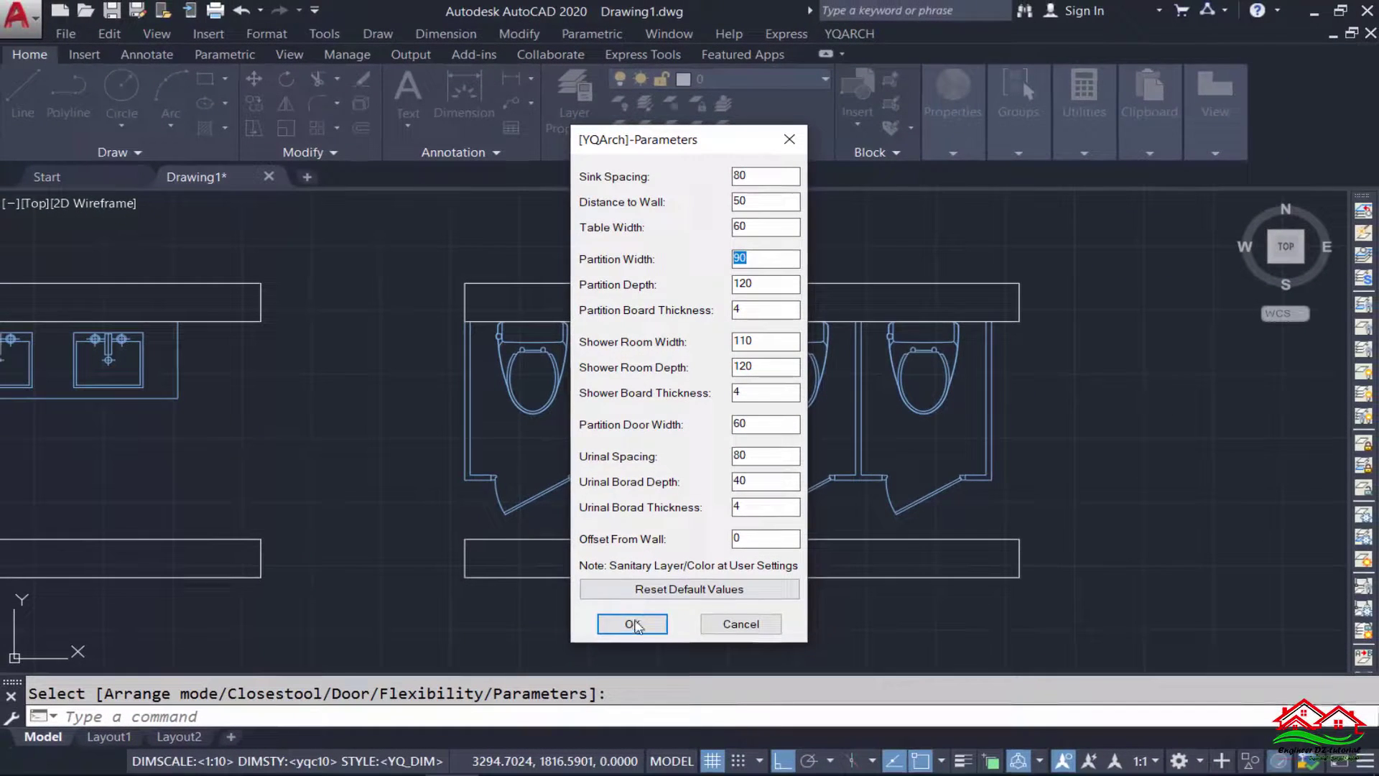
left_click(634, 625)
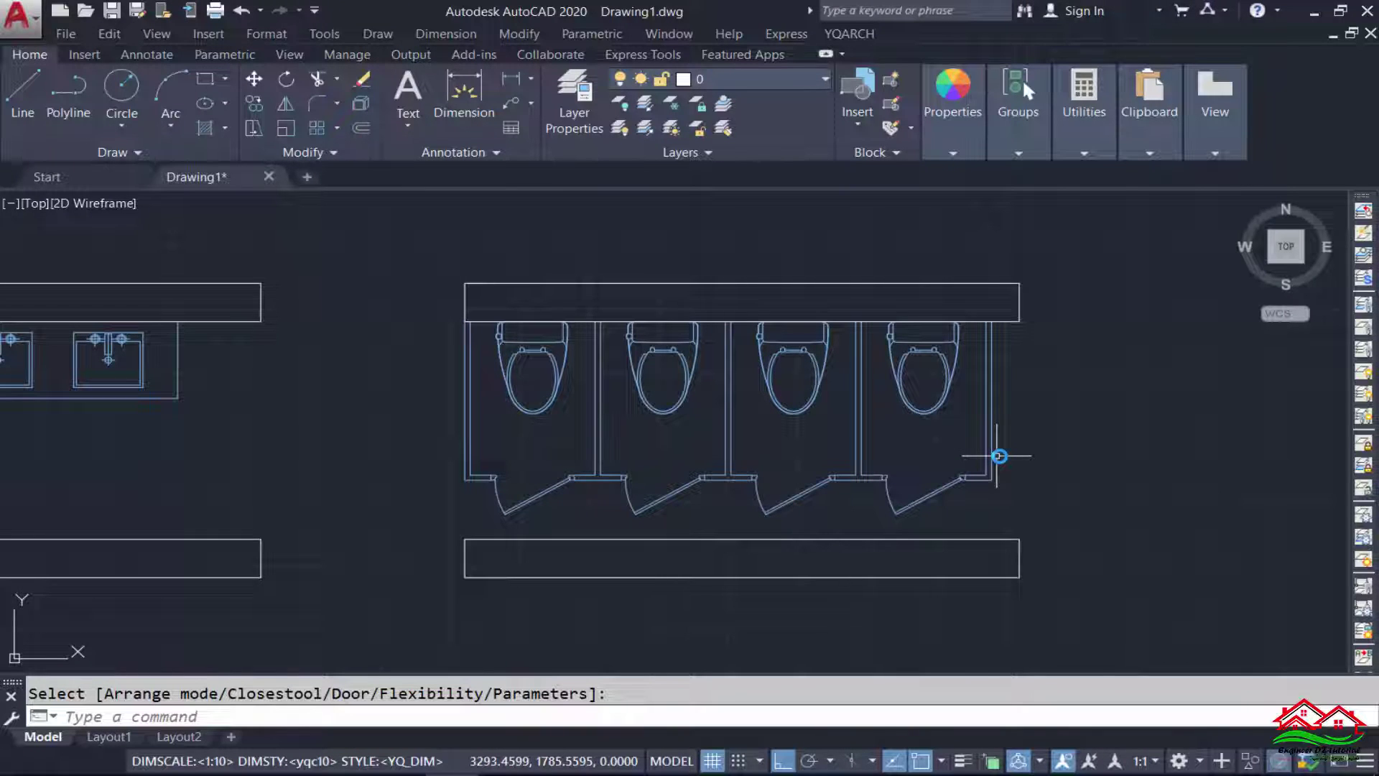
- Cycle the closestool style until the stalls show round toilets with tanks
type("c")
key("Return")
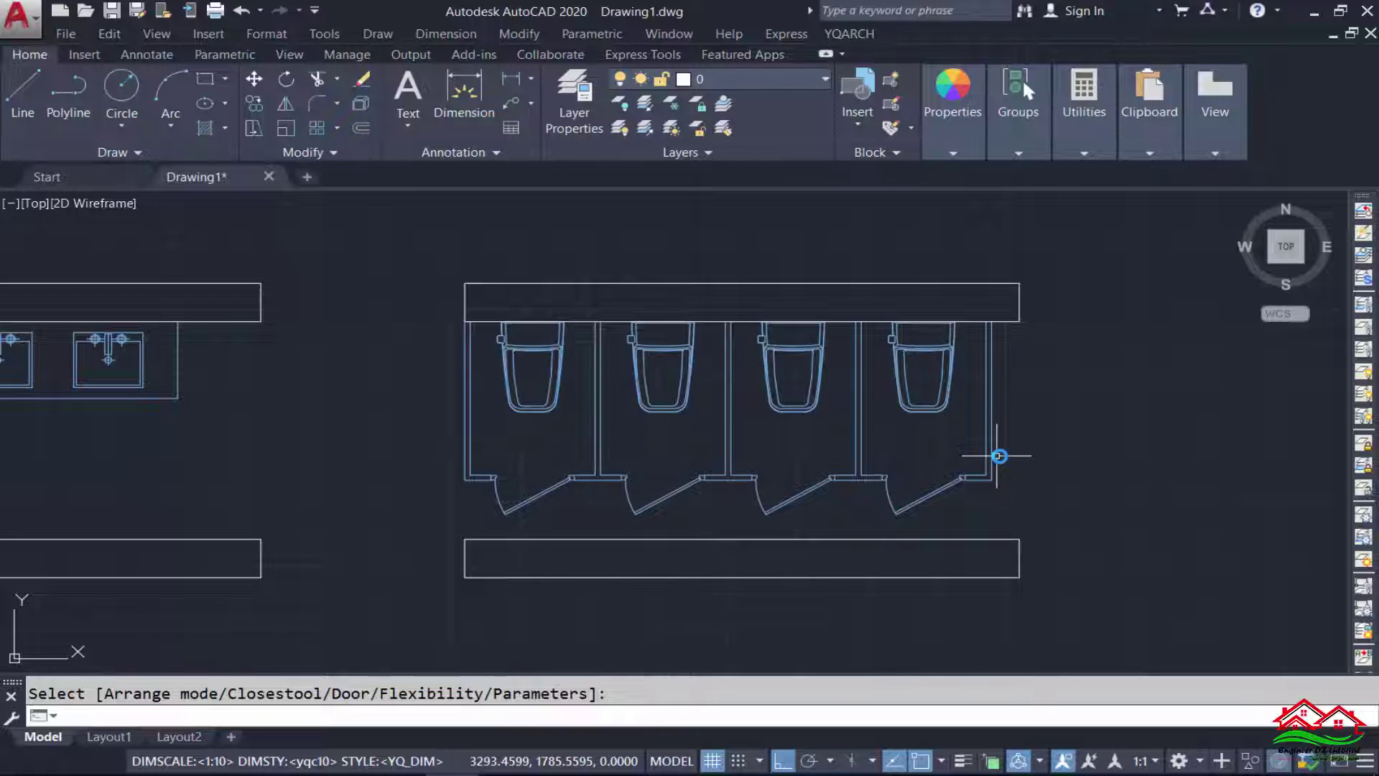
key("c")
key("Return")
key("c")
key("Return")
key("c")
key("Return")
key("c")
key("Return")
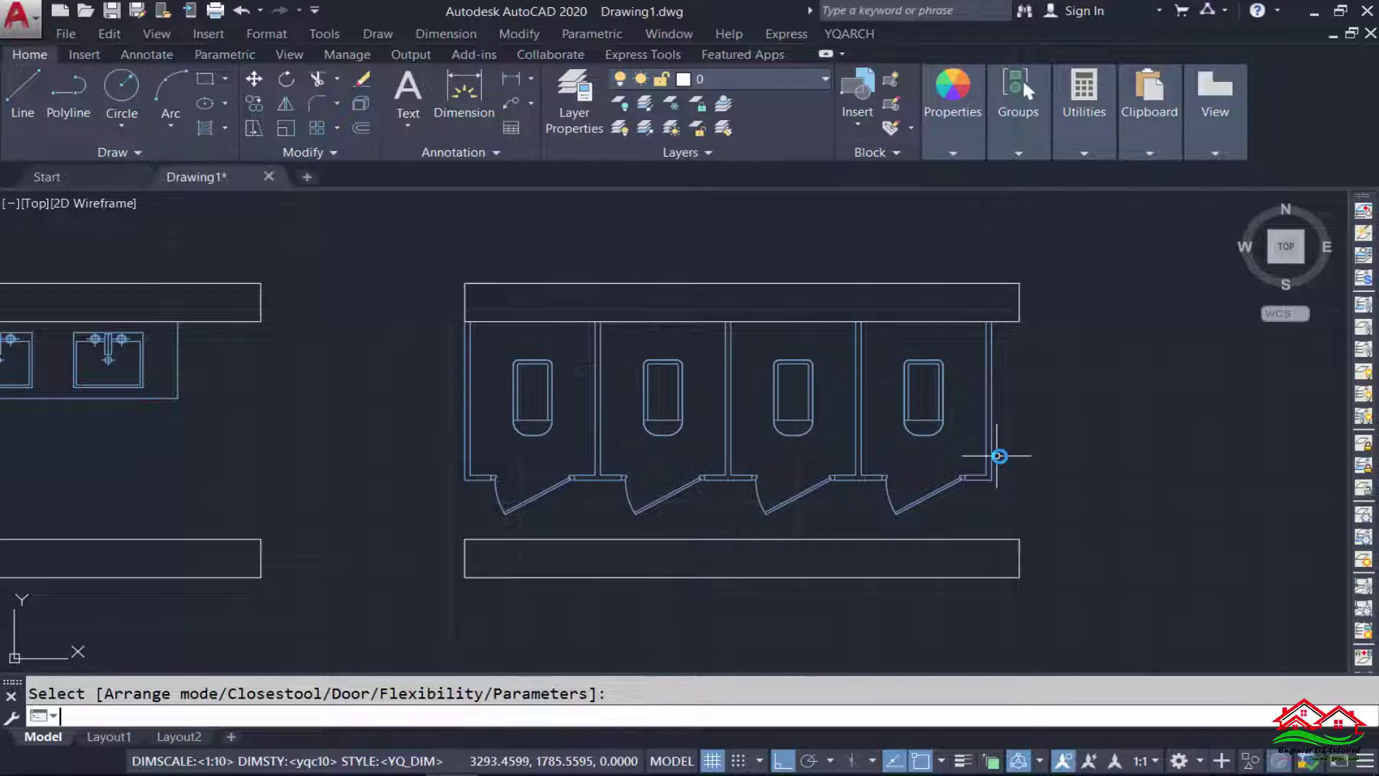
key("c")
key("Return")
key("c")
key("Return")
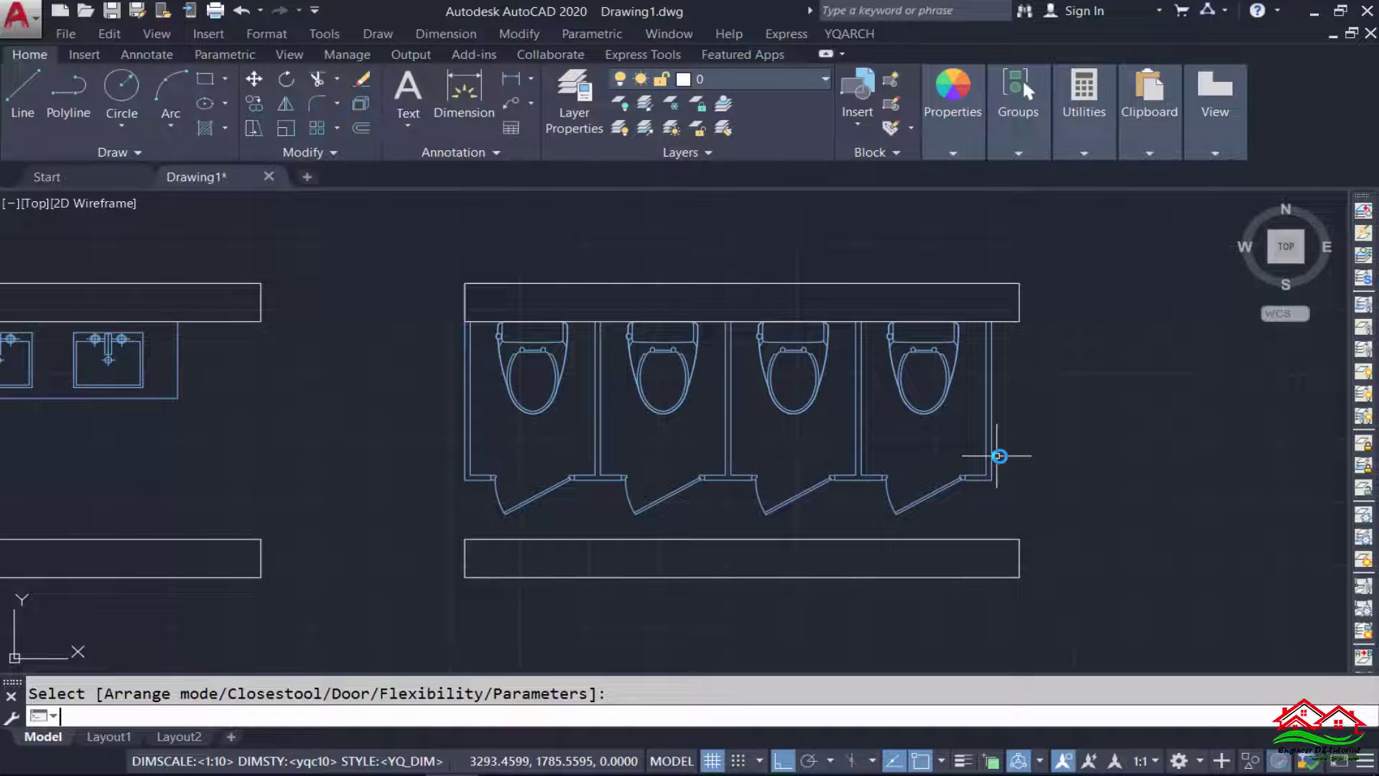
- Toggle the stall doors back to angled and place the four stalls on the upper-right wall
key("d")
key("Return")
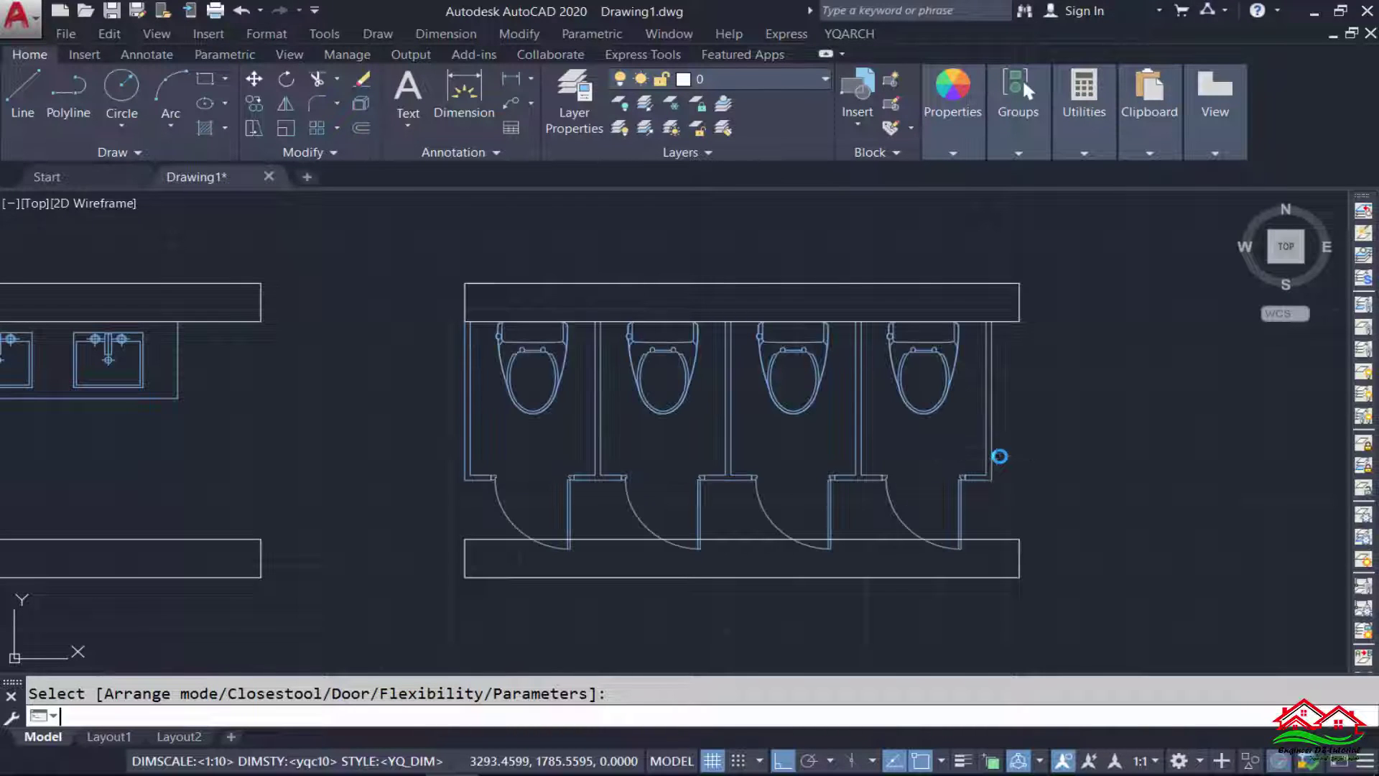
key("d")
key("Return")
left_click(998, 456)
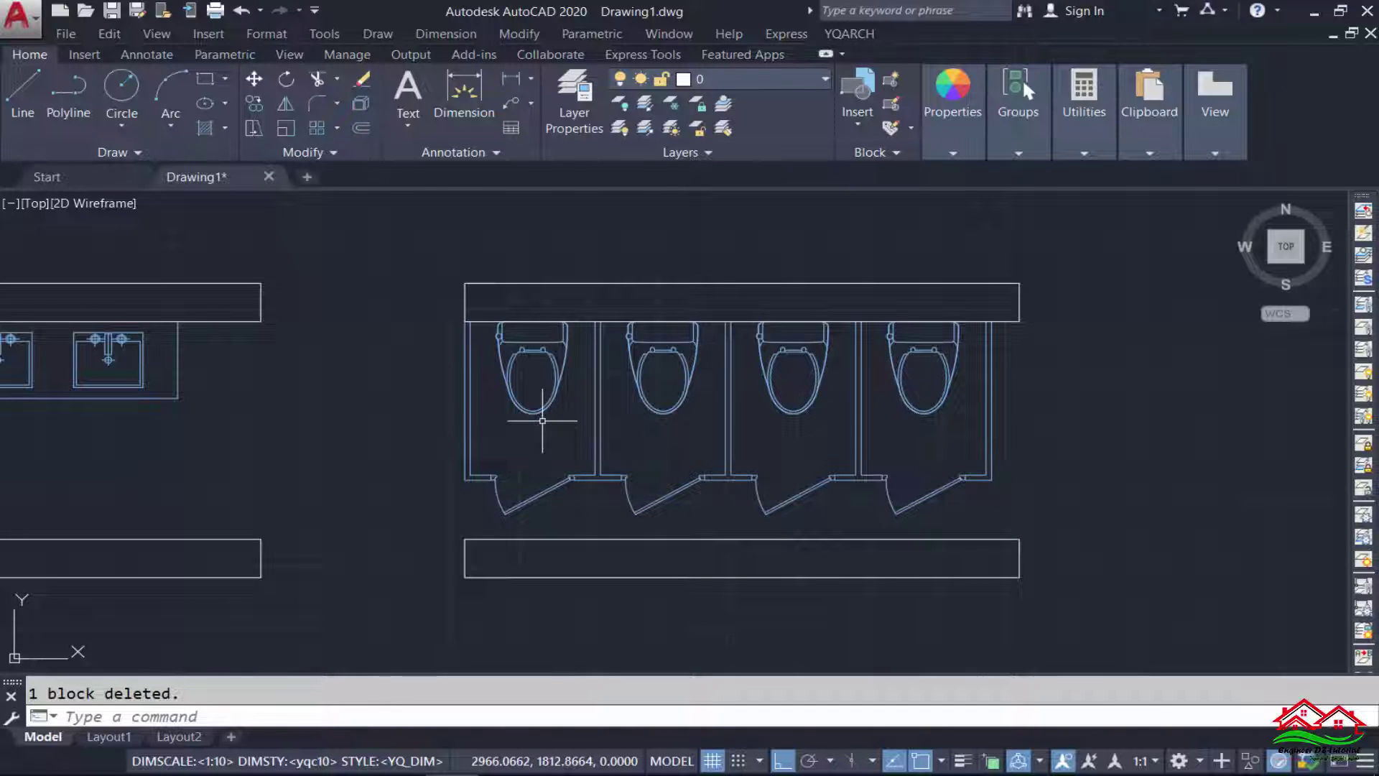
scroll(546, 425, "up", 2)
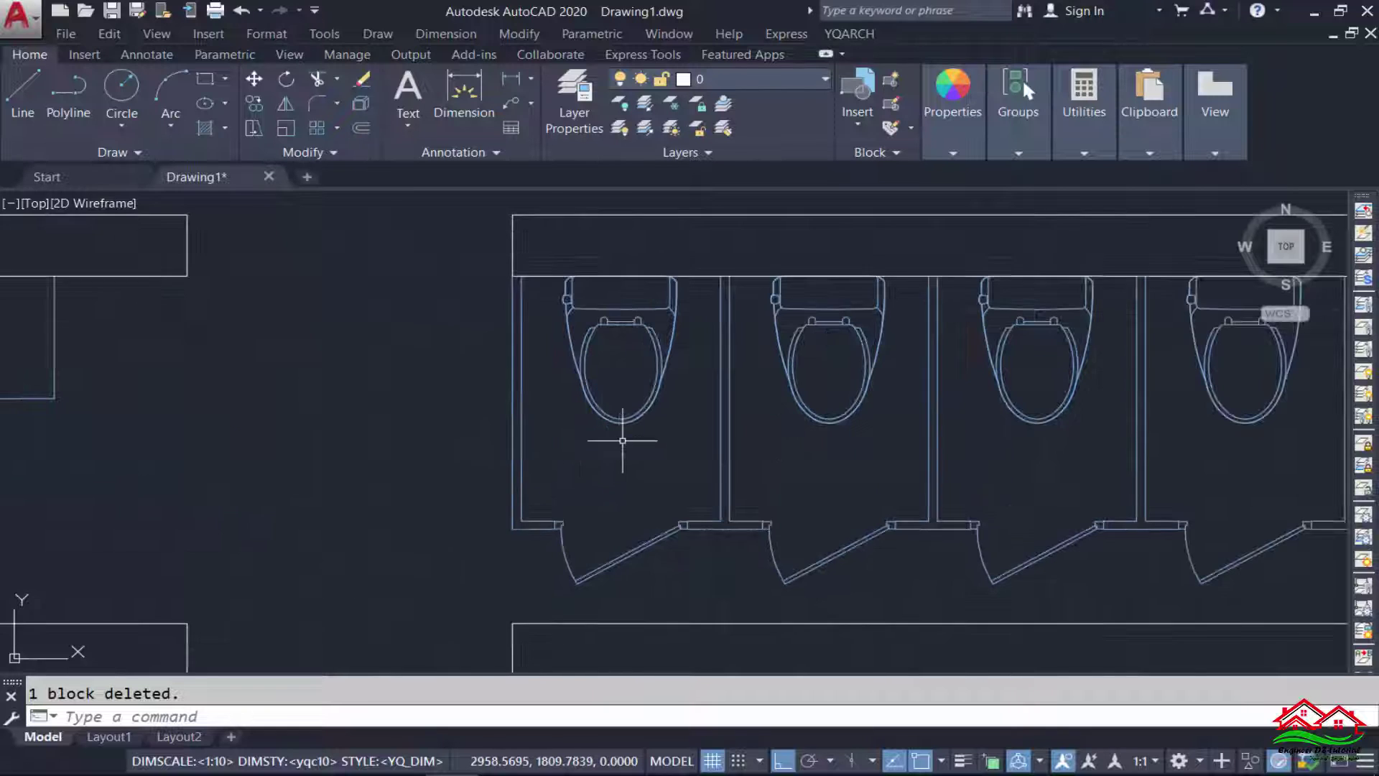
type("DD")
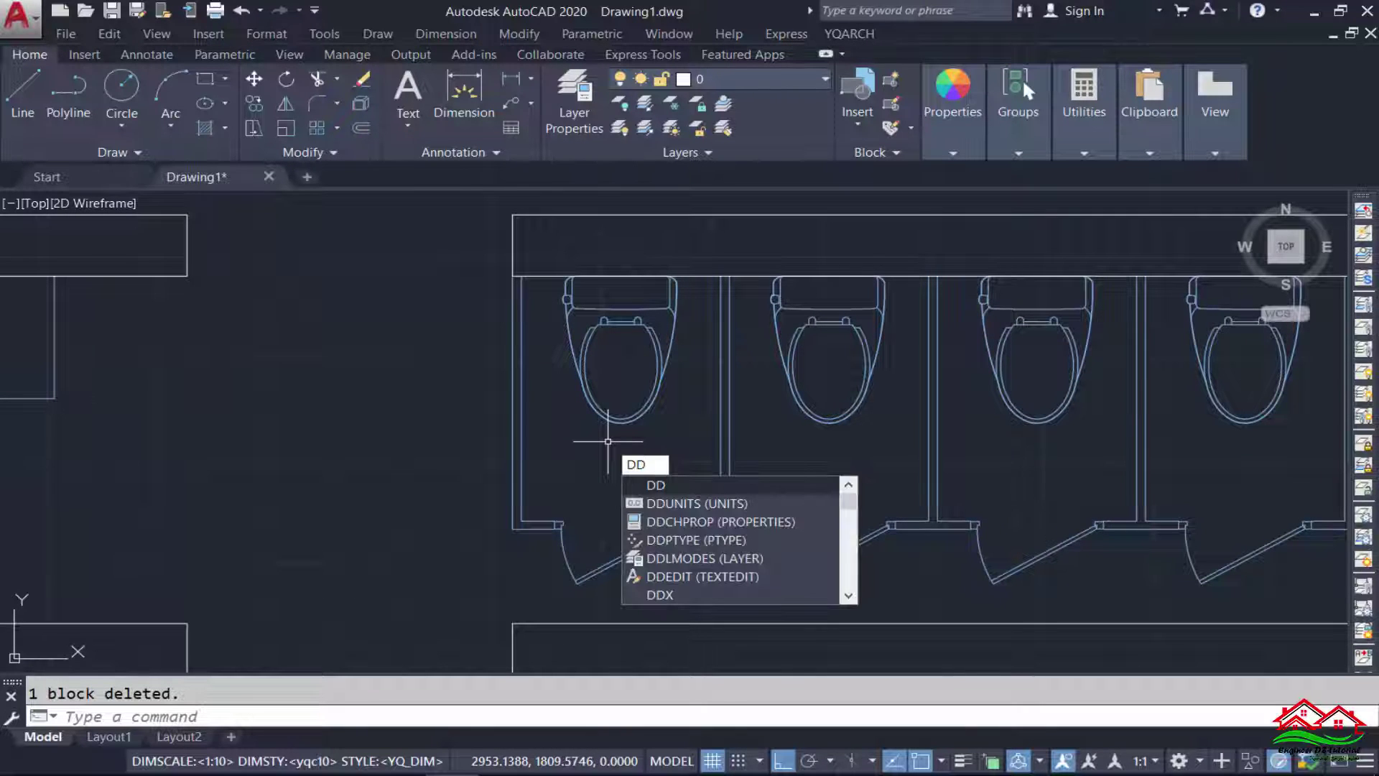
key("Return")
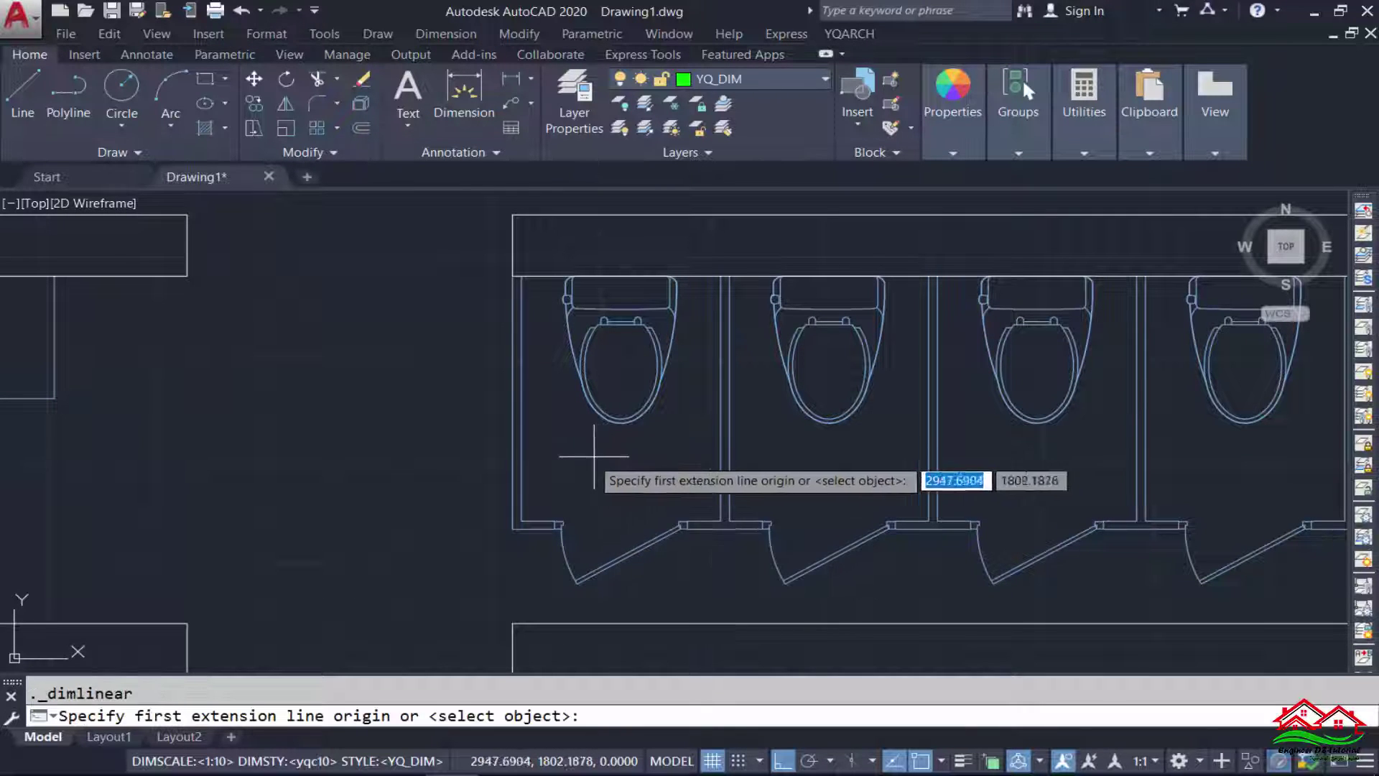
left_click(522, 523)
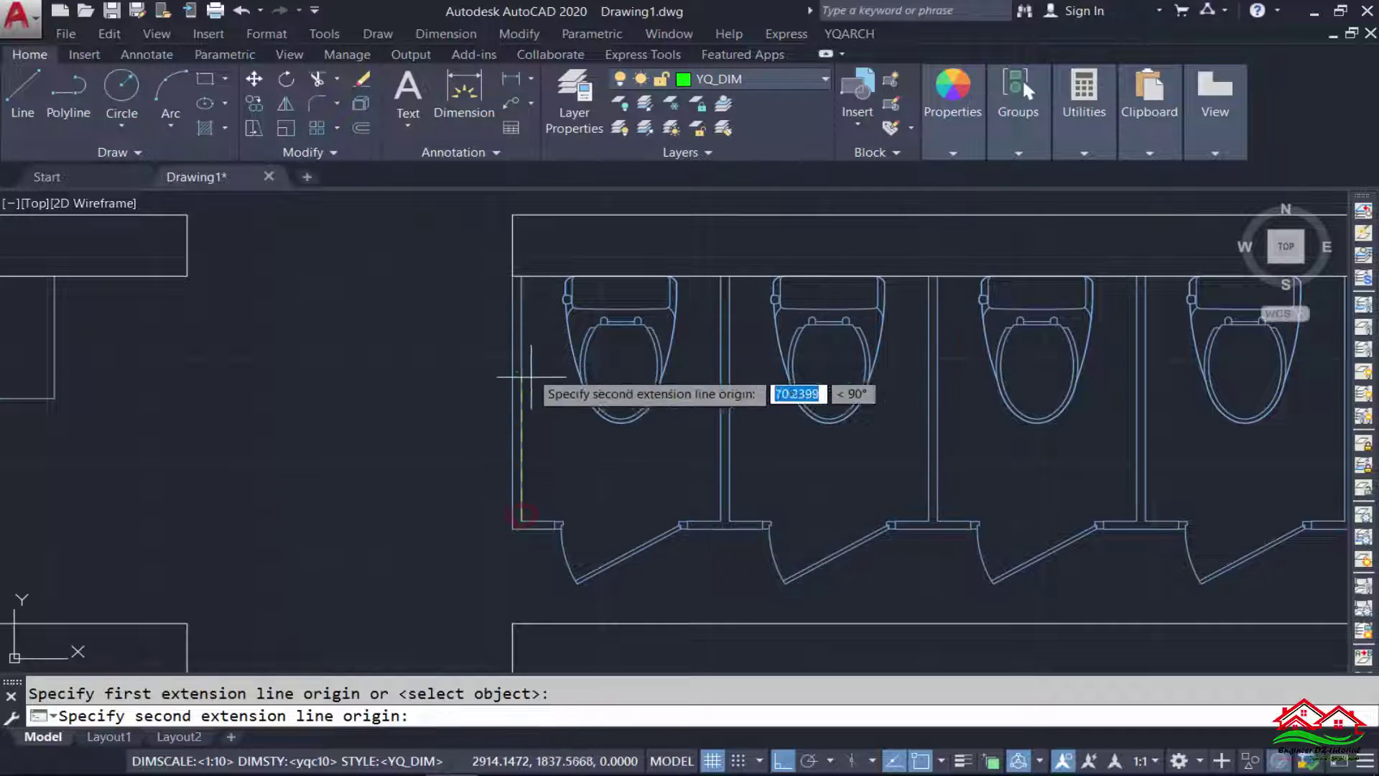
left_click(522, 275)
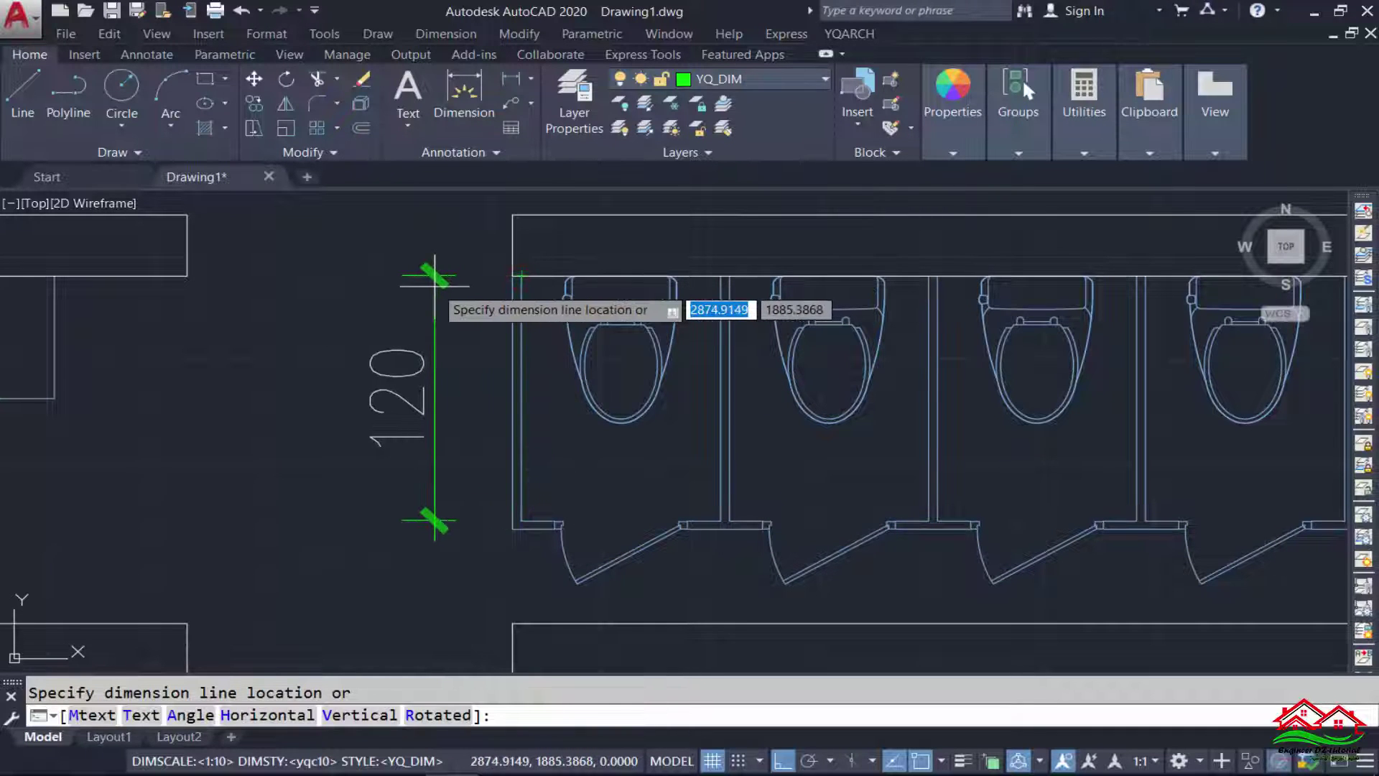
key("Escape")
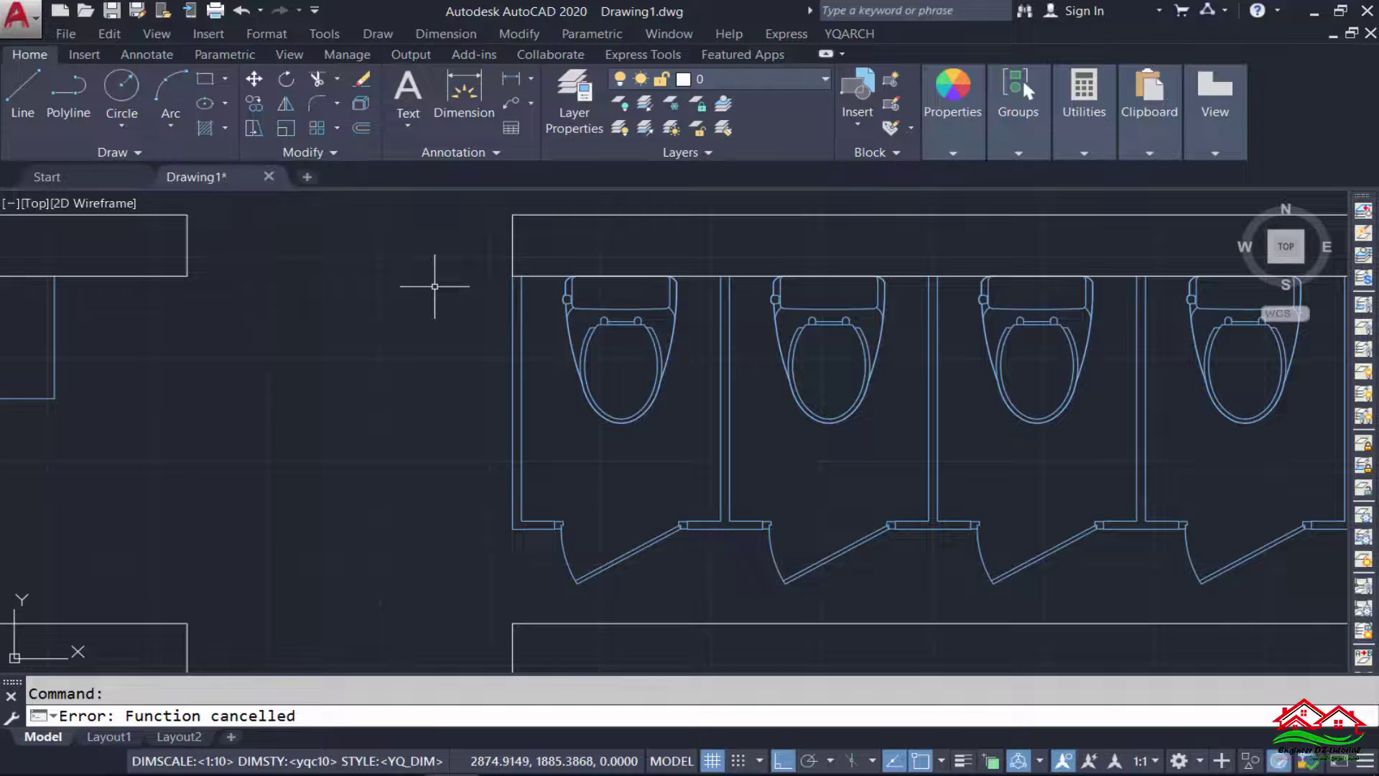
key("Return")
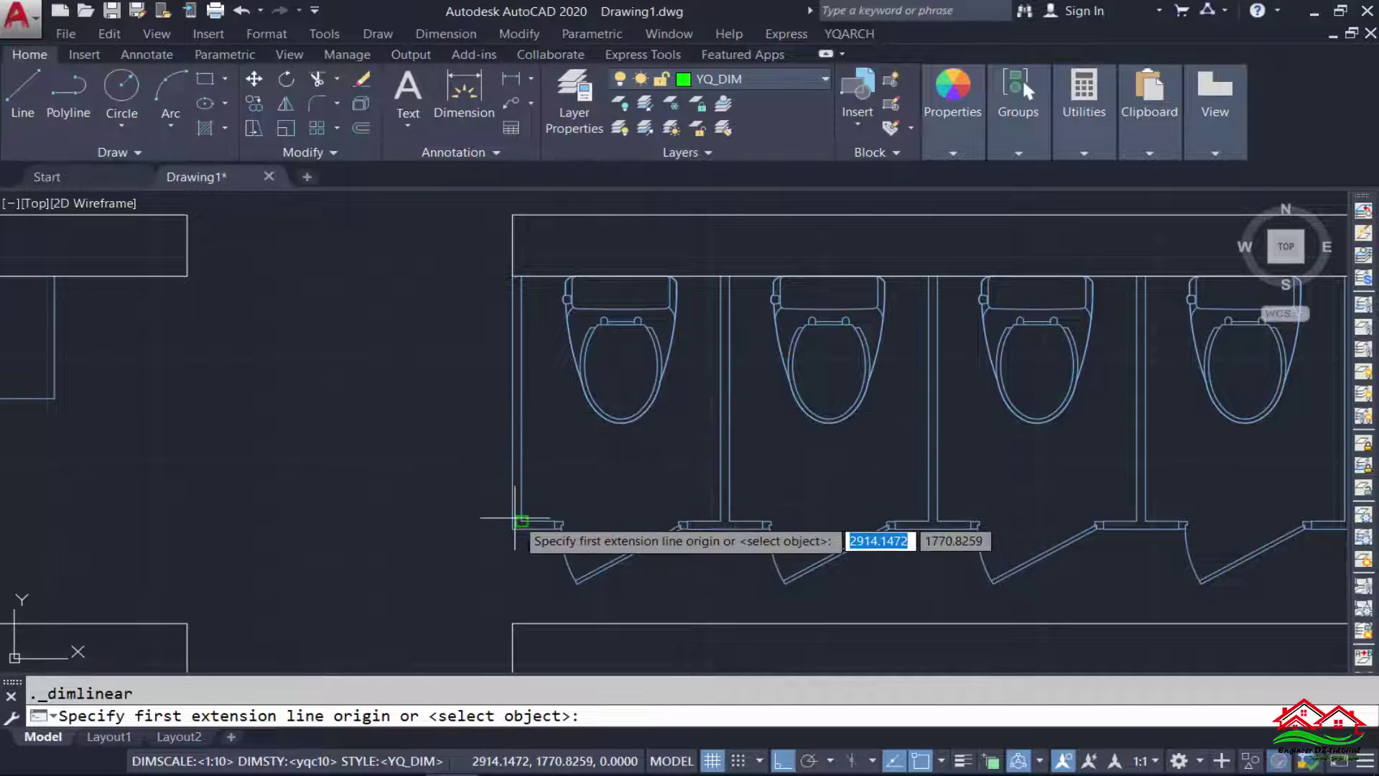
scroll(529, 527, "up", 5)
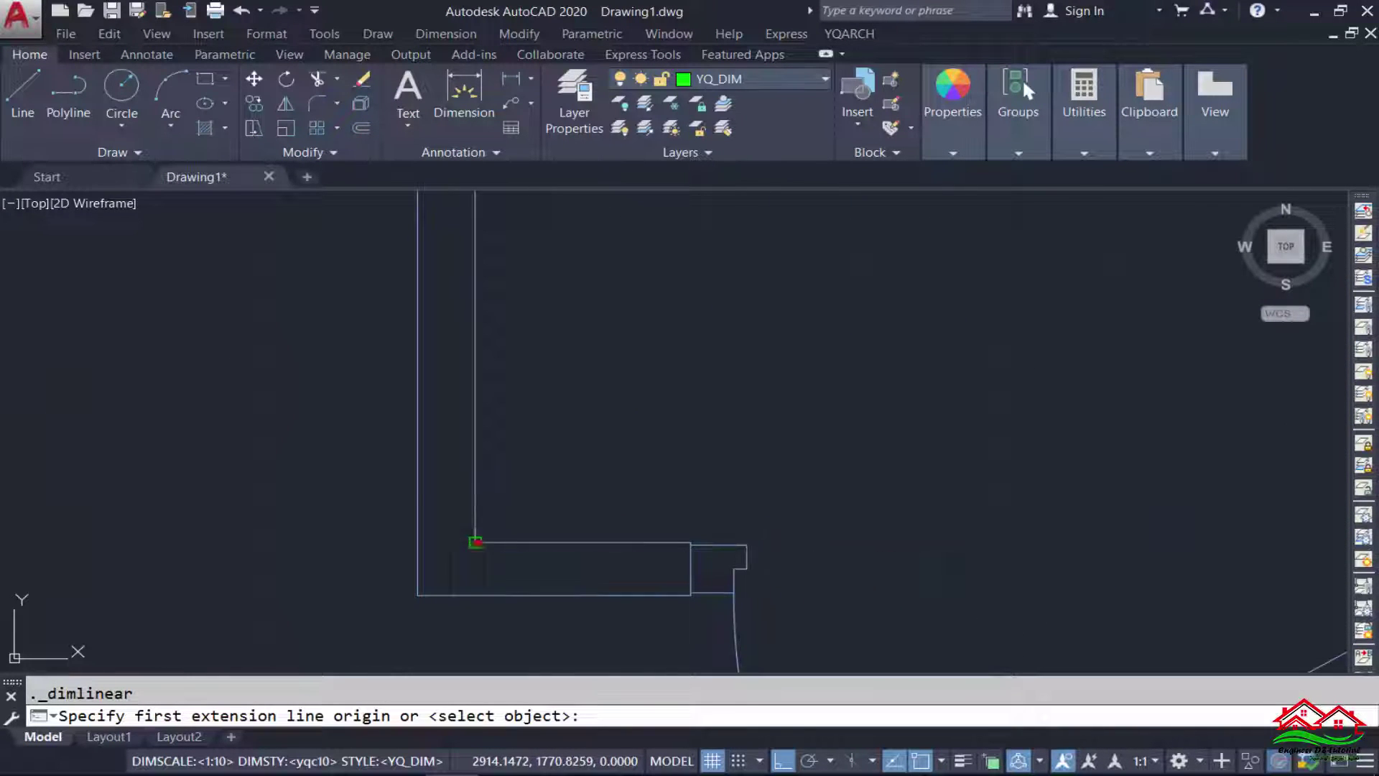
left_click(474, 543)
scroll(327, 454, "down", 4)
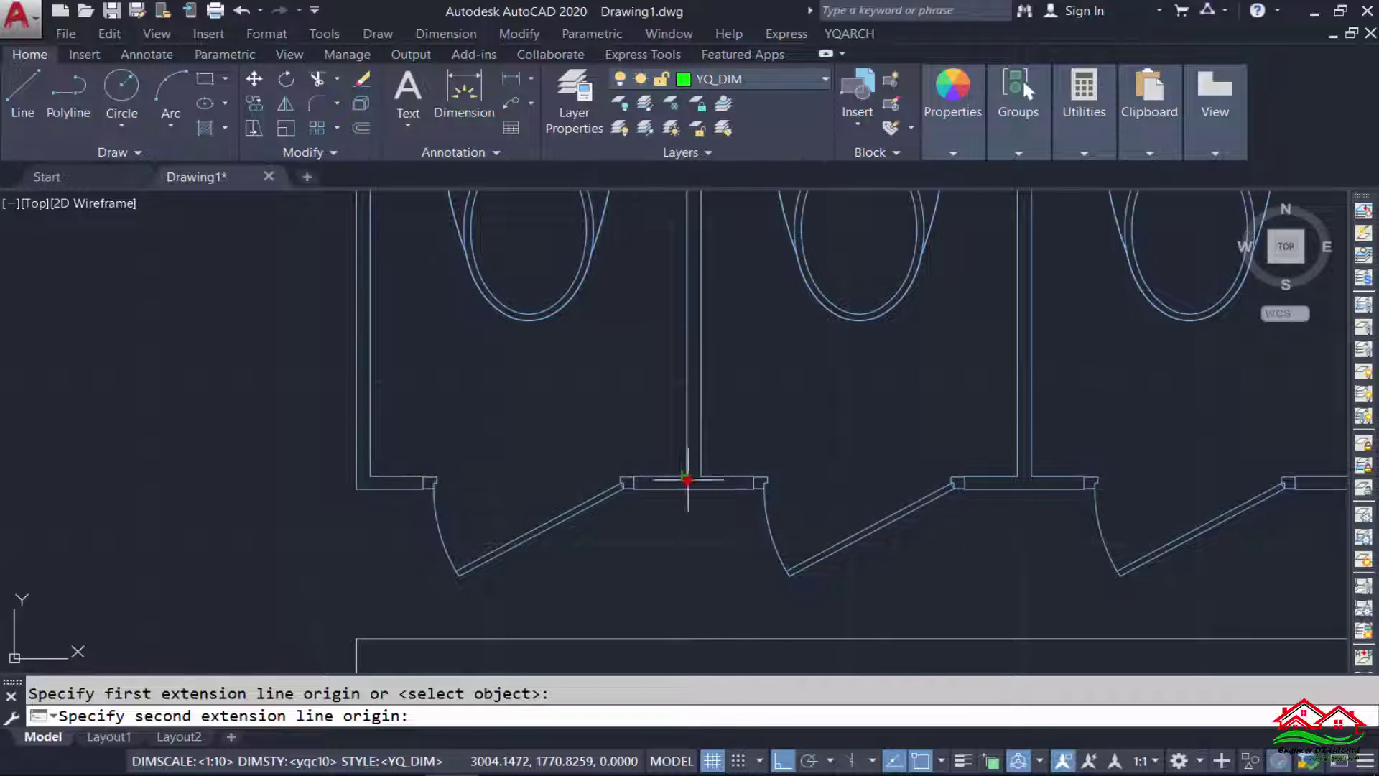
left_click(661, 476)
scroll(661, 474, "down", 3)
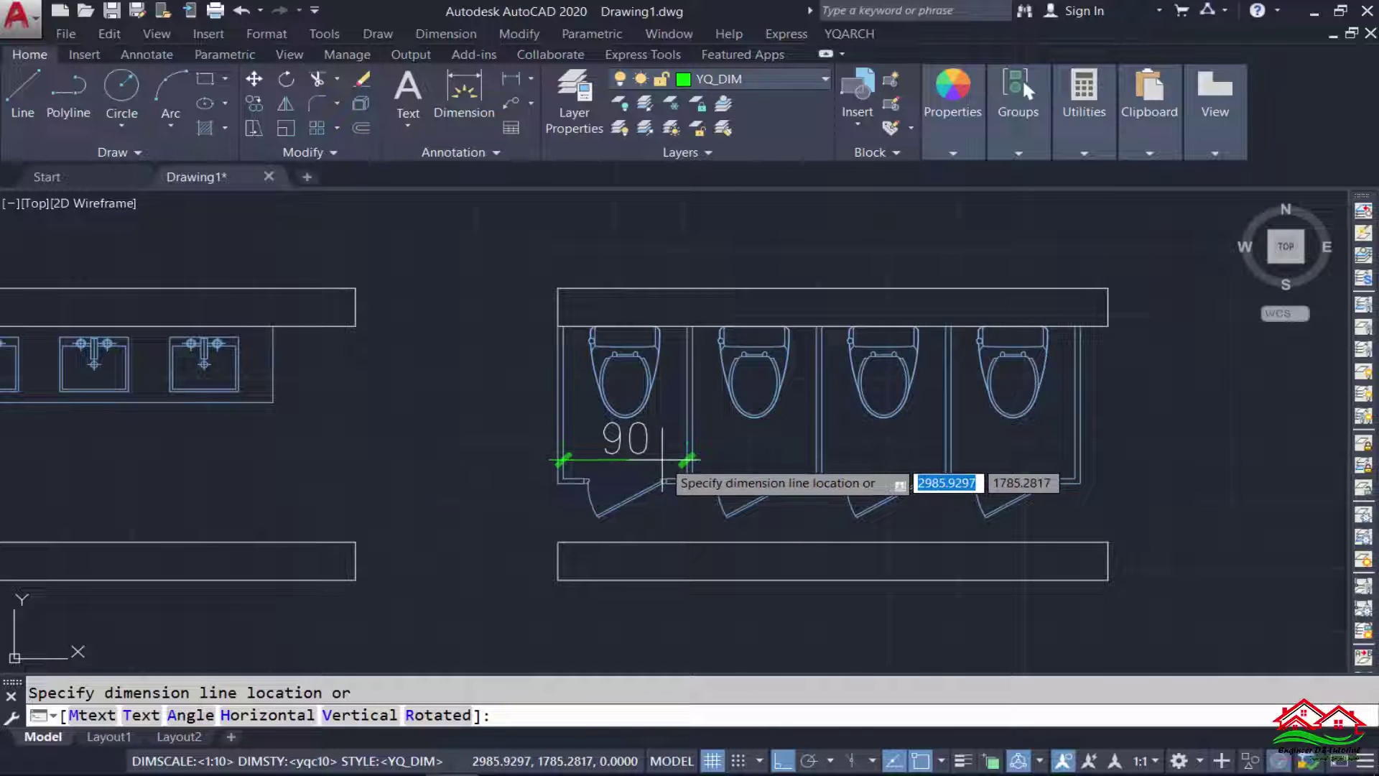
key("Escape")
scroll(564, 467, "up", 3)
scroll(564, 467, "up", 3)
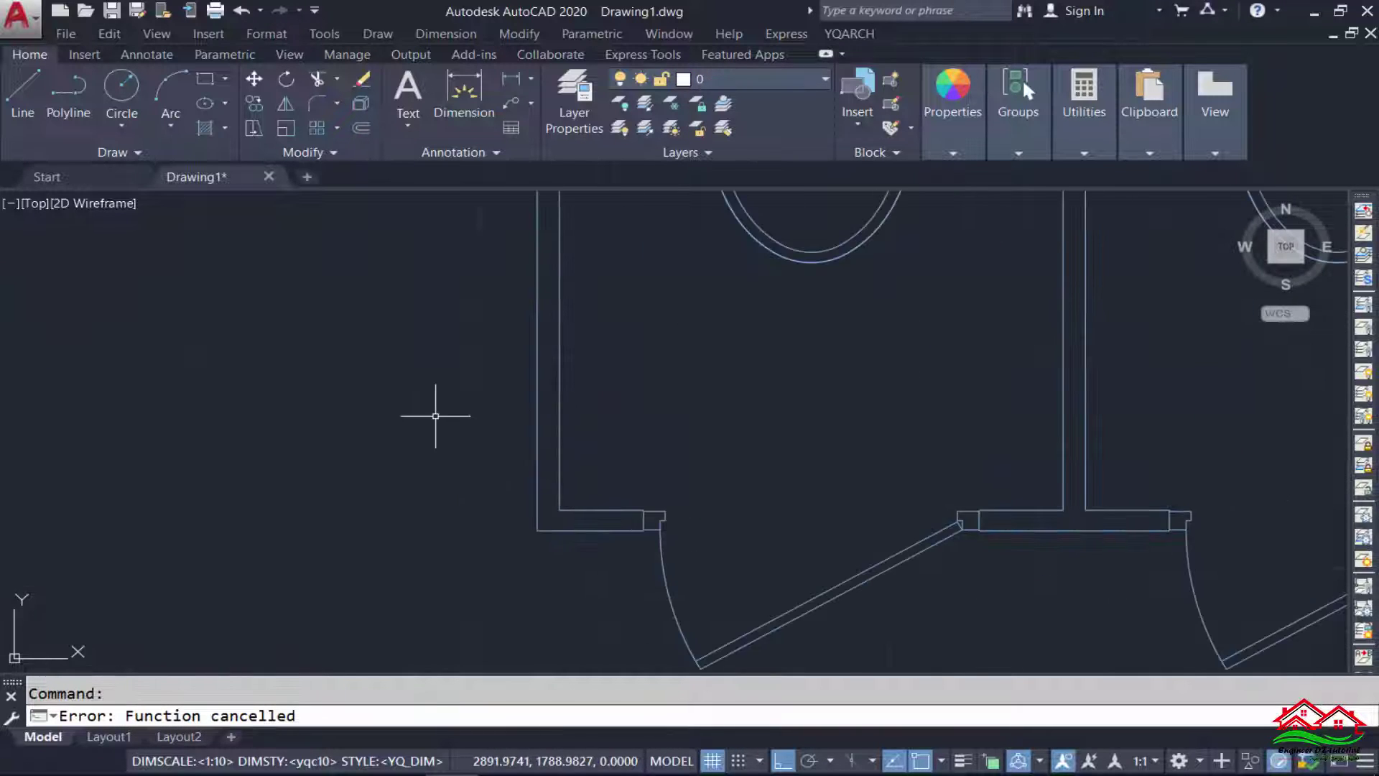
key("Return")
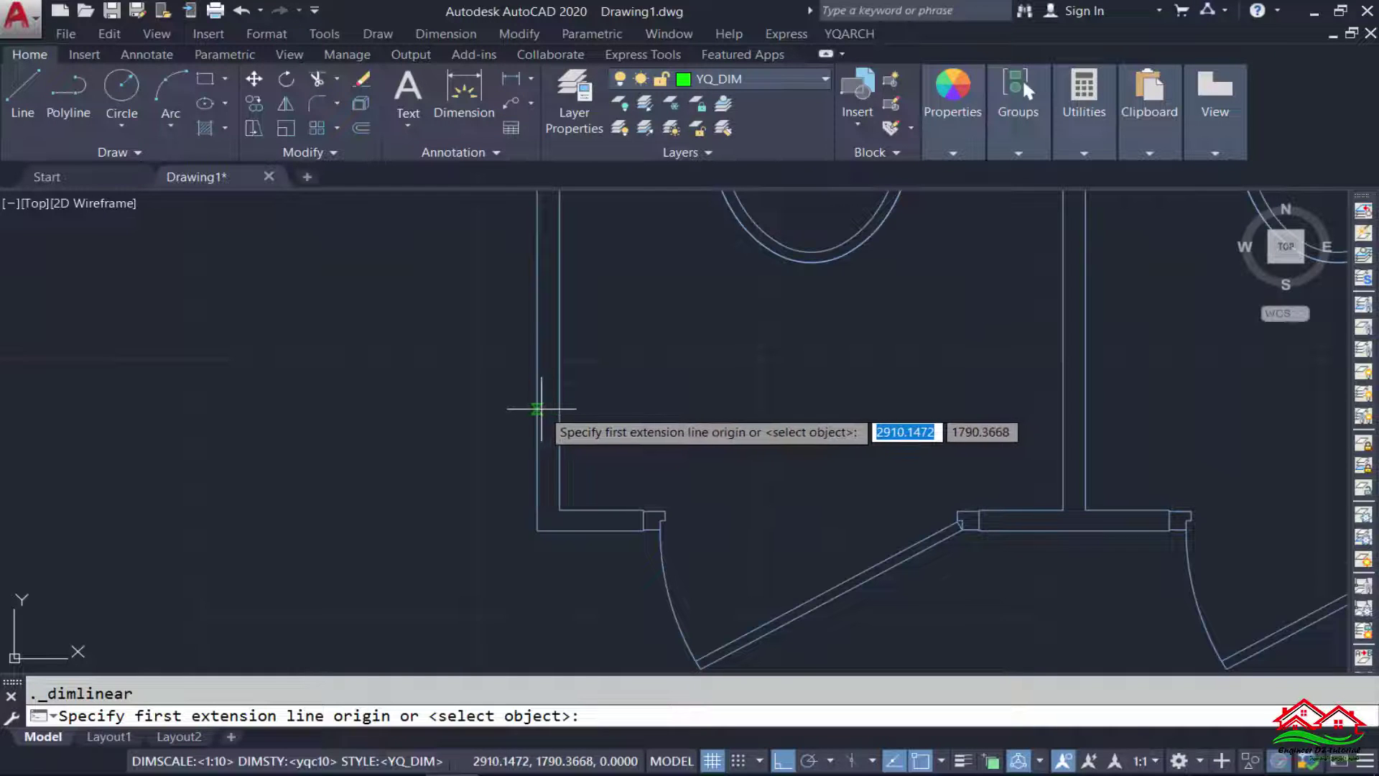
left_click(546, 409)
left_click(559, 409)
scroll(567, 420, "down", 3)
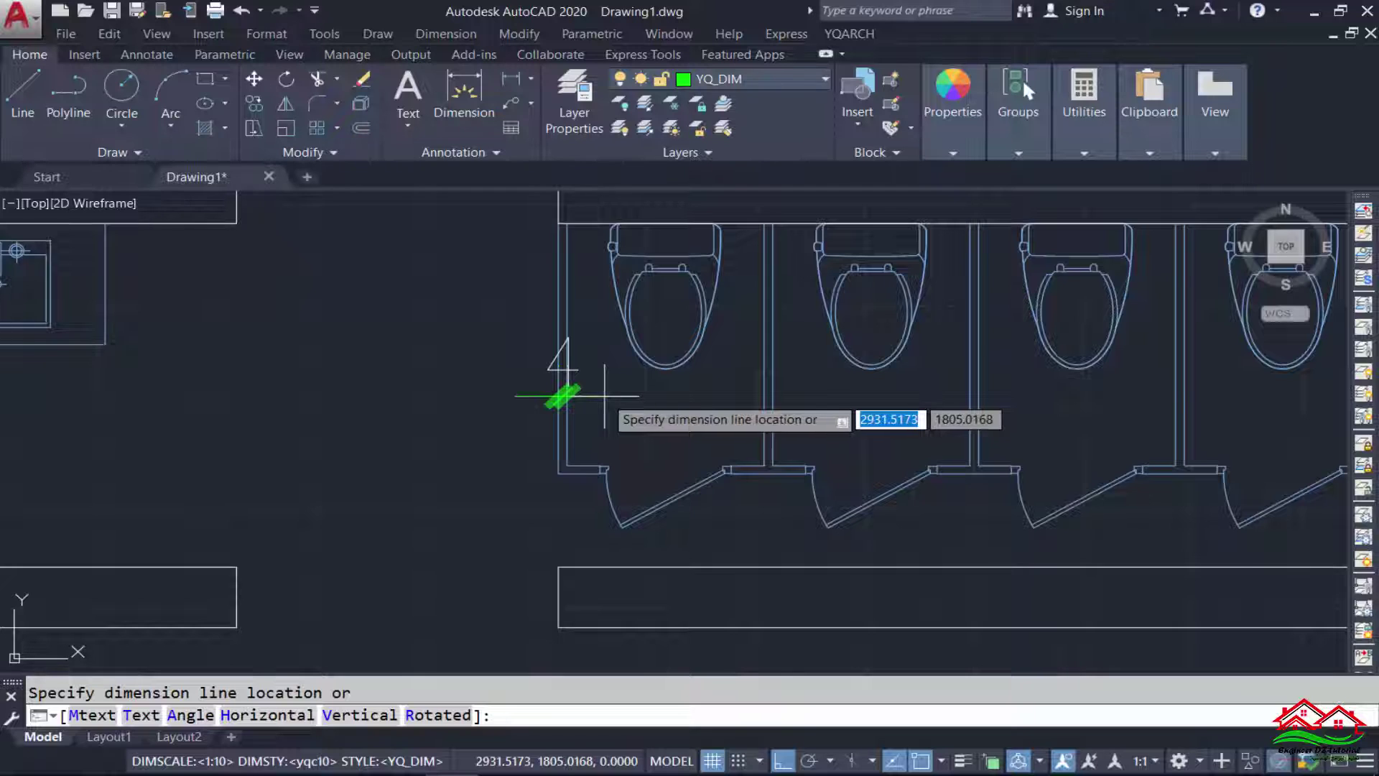
scroll(600, 397, "down", 1)
key("Escape")
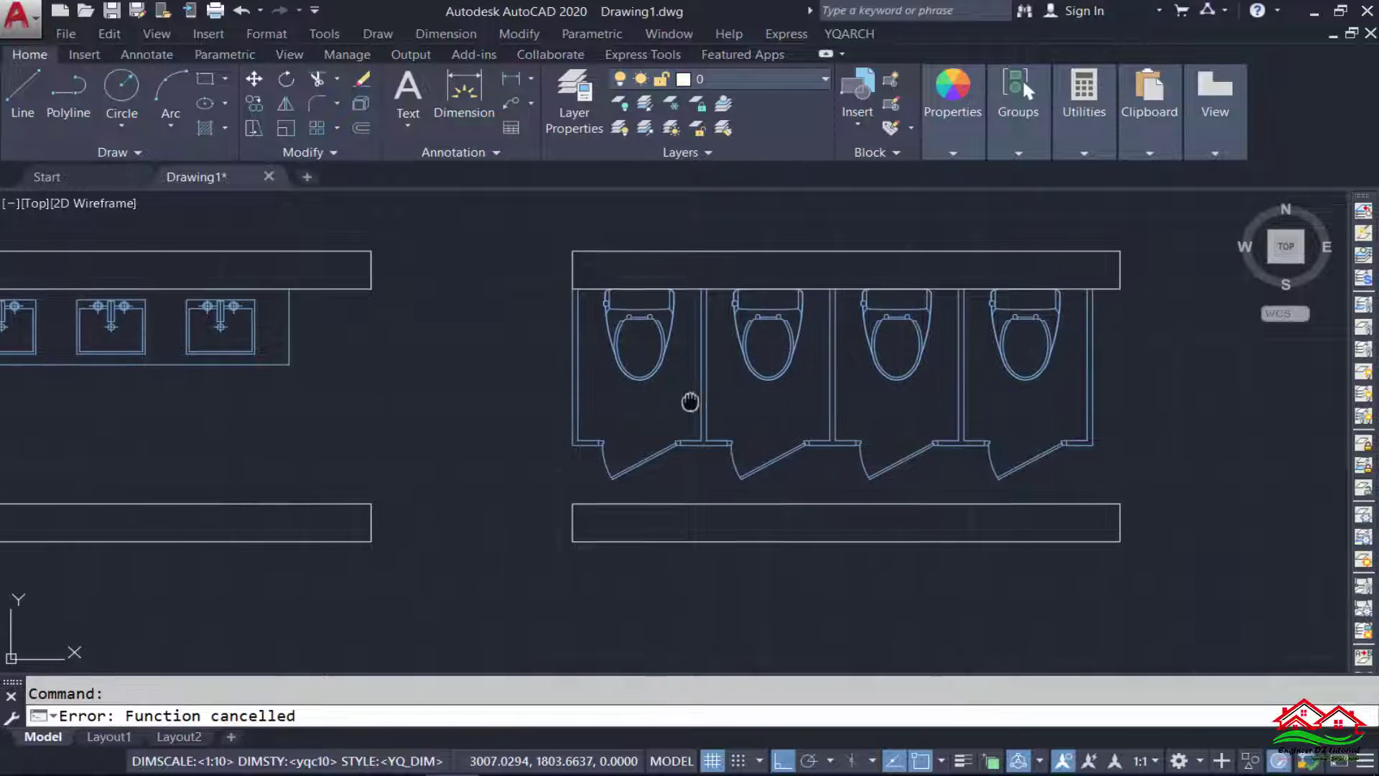
middle_click_drag(690, 400, 542, 299)
middle_click_drag(817, 278, 850, 404)
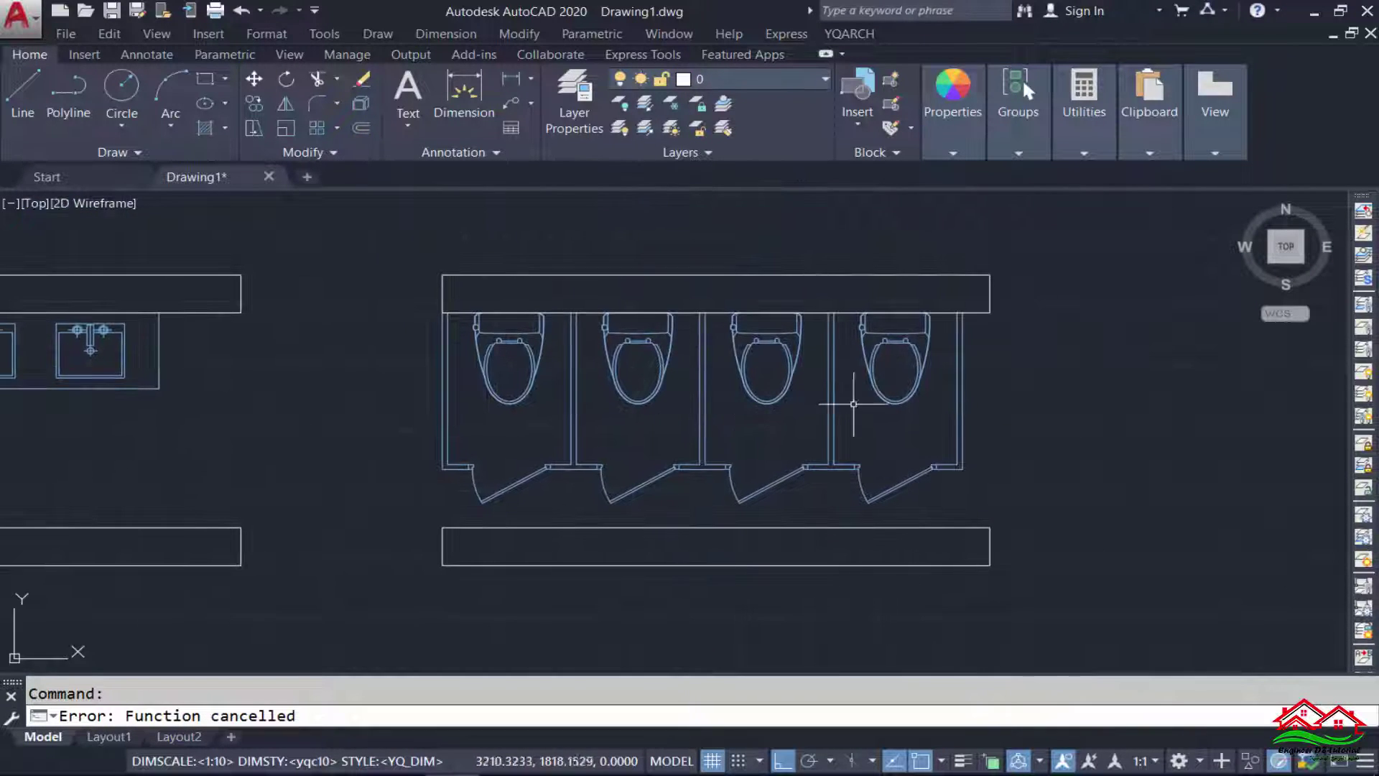
left_click(1024, 335)
- Delete the four stalls and restart WC Partition on the upper-right wall, previewing two stalls
left_click(386, 491)
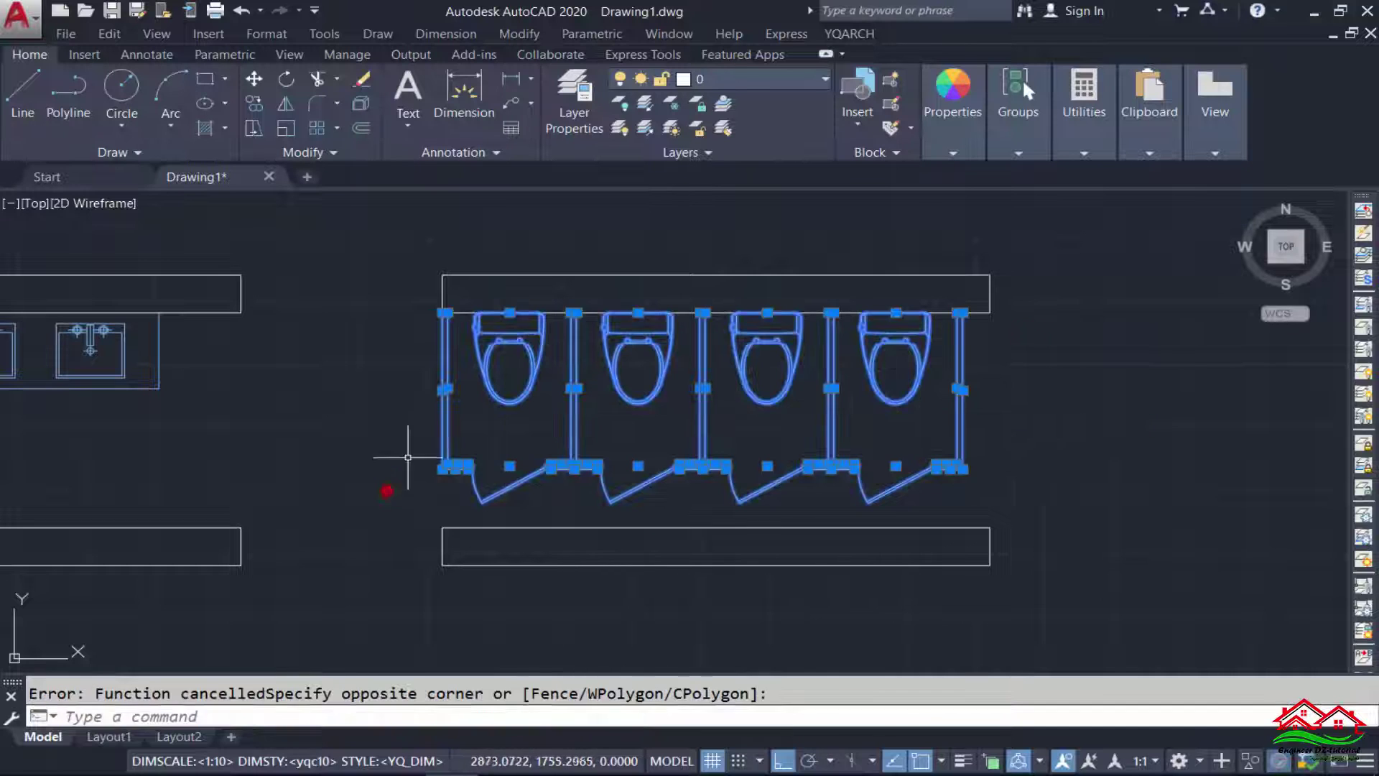
key("Delete")
type("wc")
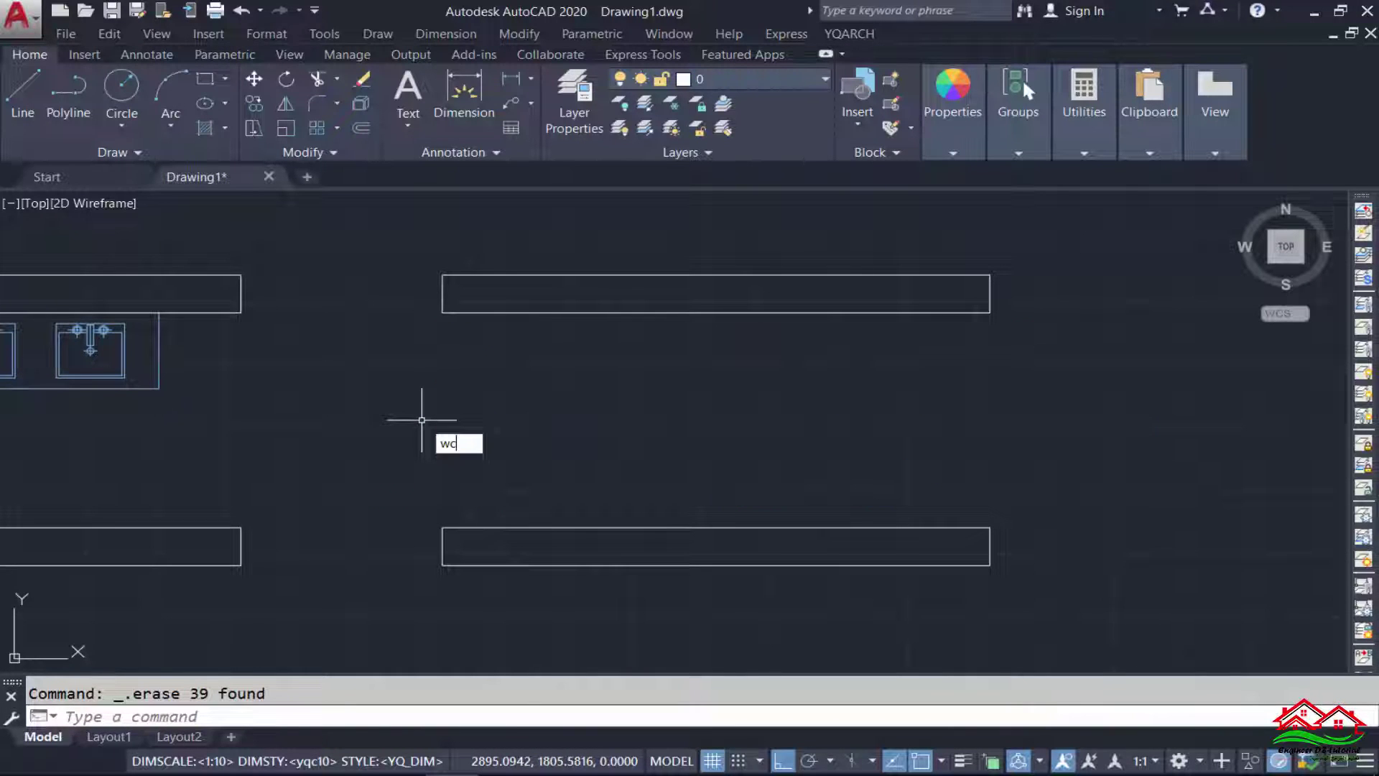
key("Return")
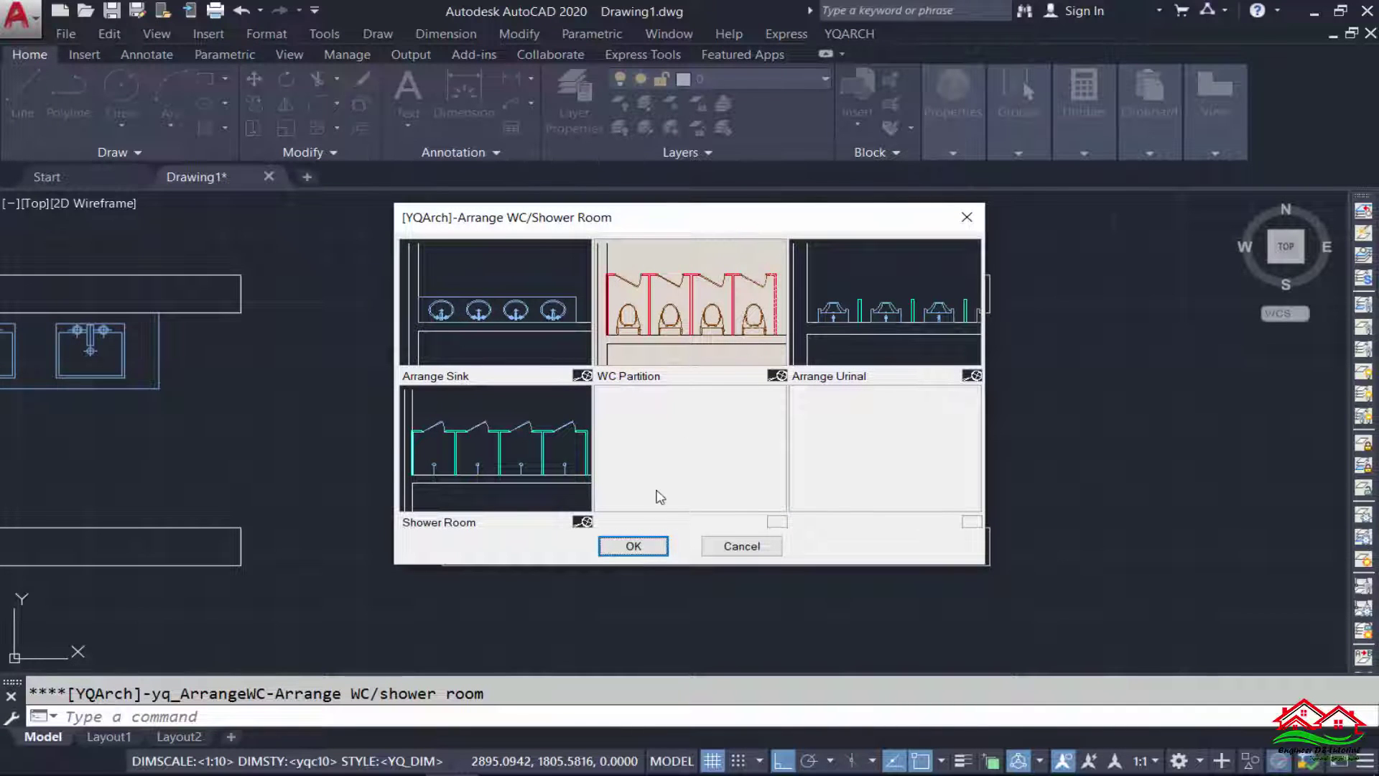
left_click(643, 547)
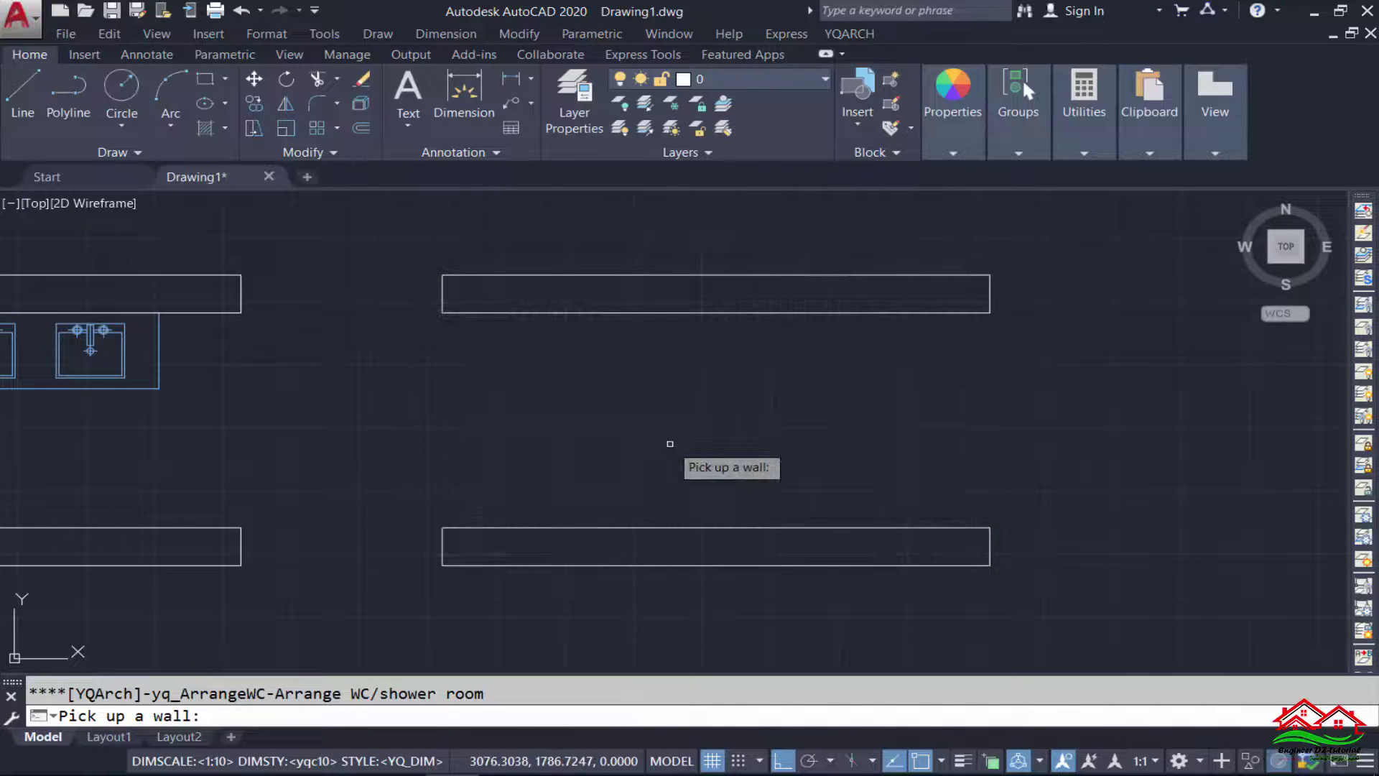
type("p")
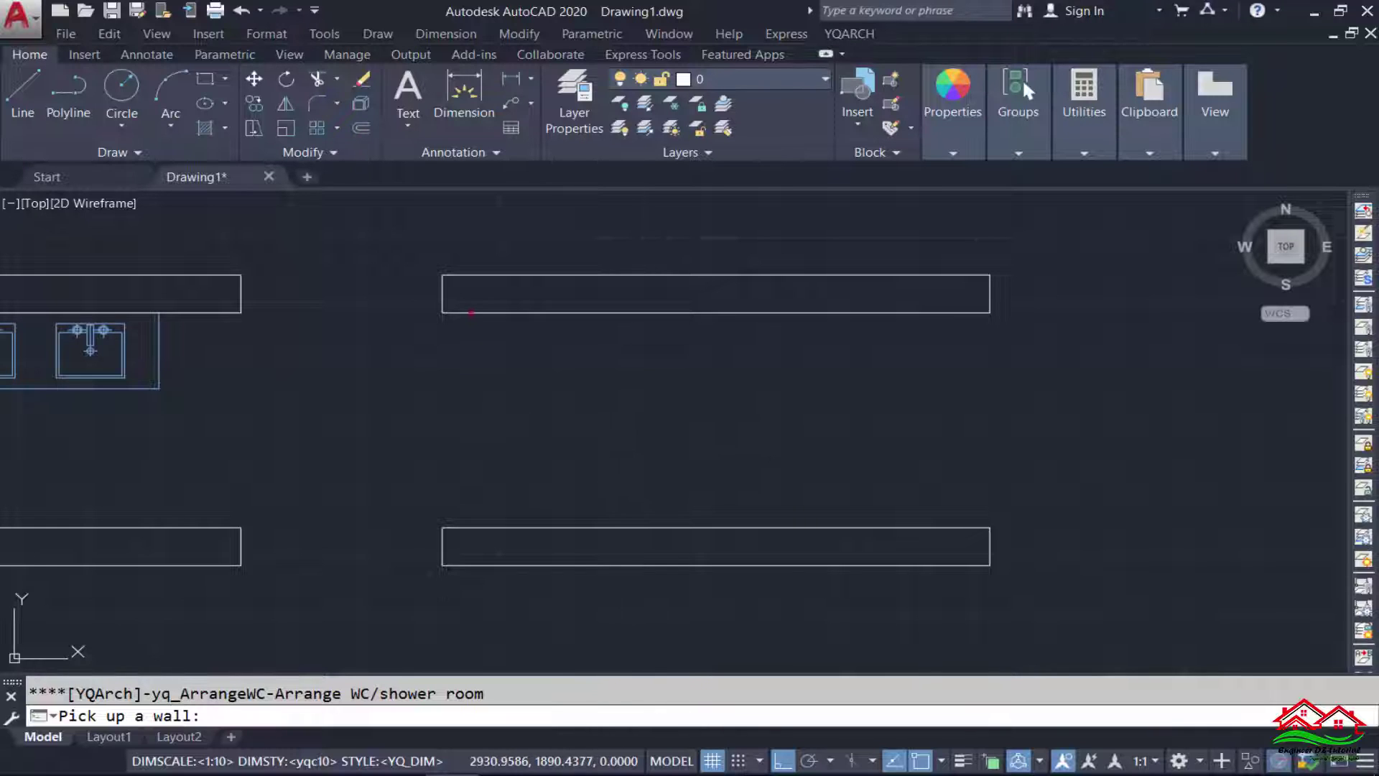
left_click(470, 312)
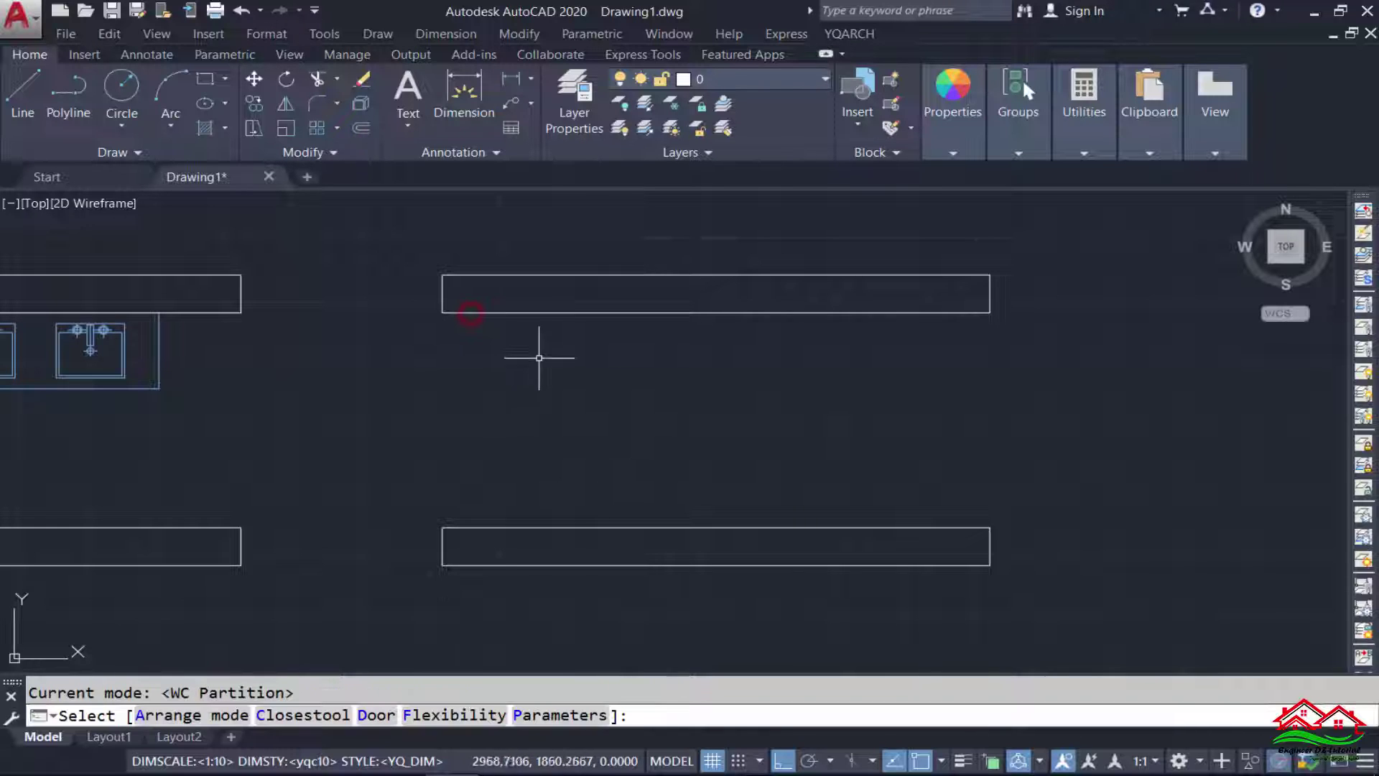
- Set WC Partition Width to 80, keeping depth 110 and board thickness 5
right_click(763, 385)
left_click(766, 324)
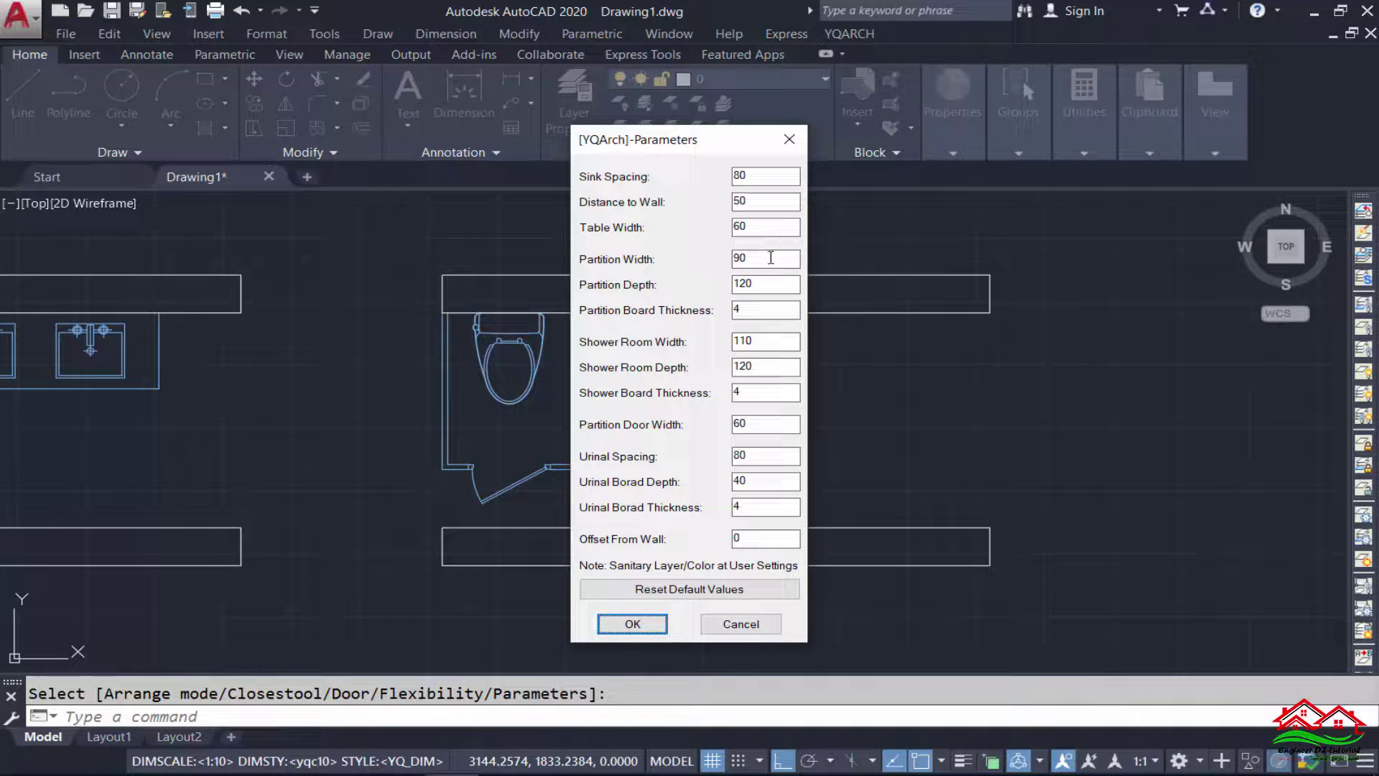
double_click(769, 257)
type("80")
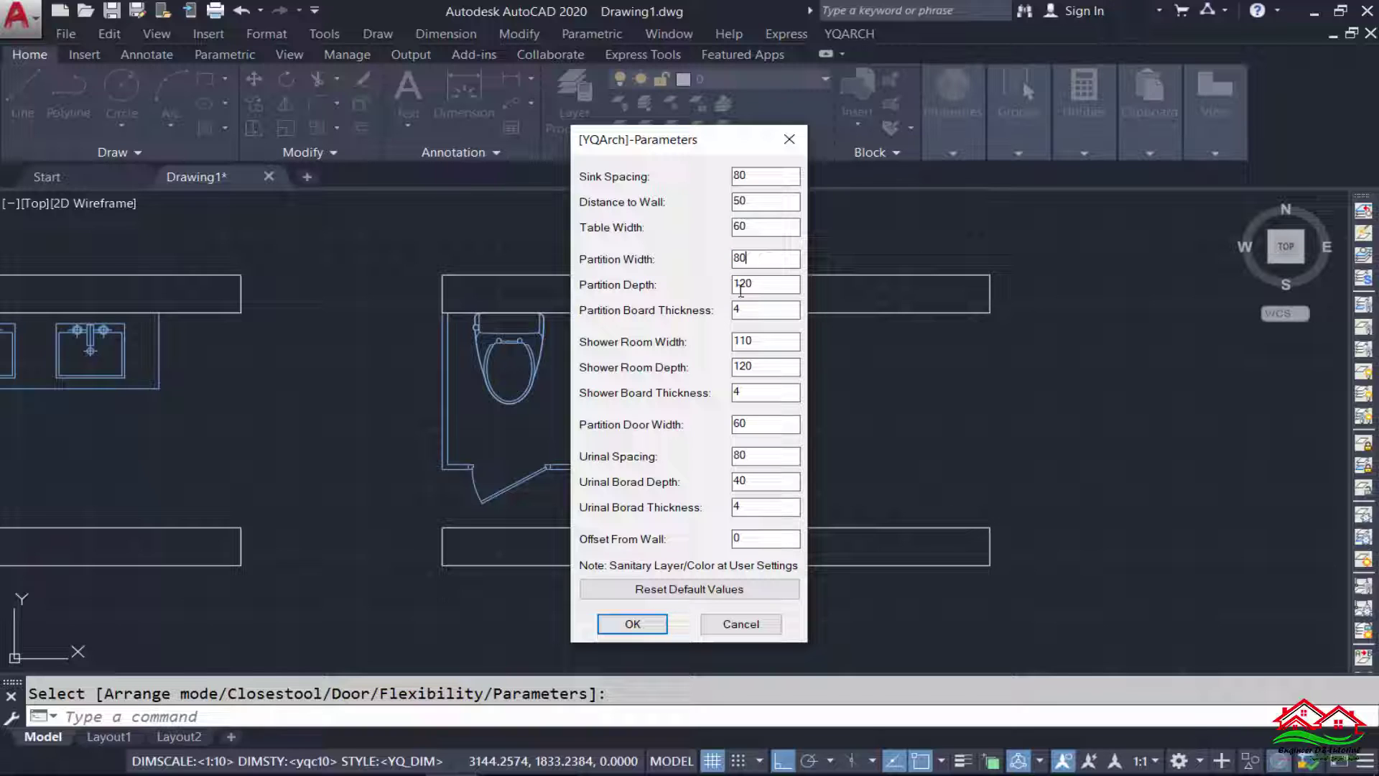
double_click(771, 283)
double_click(759, 305)
left_click(632, 623)
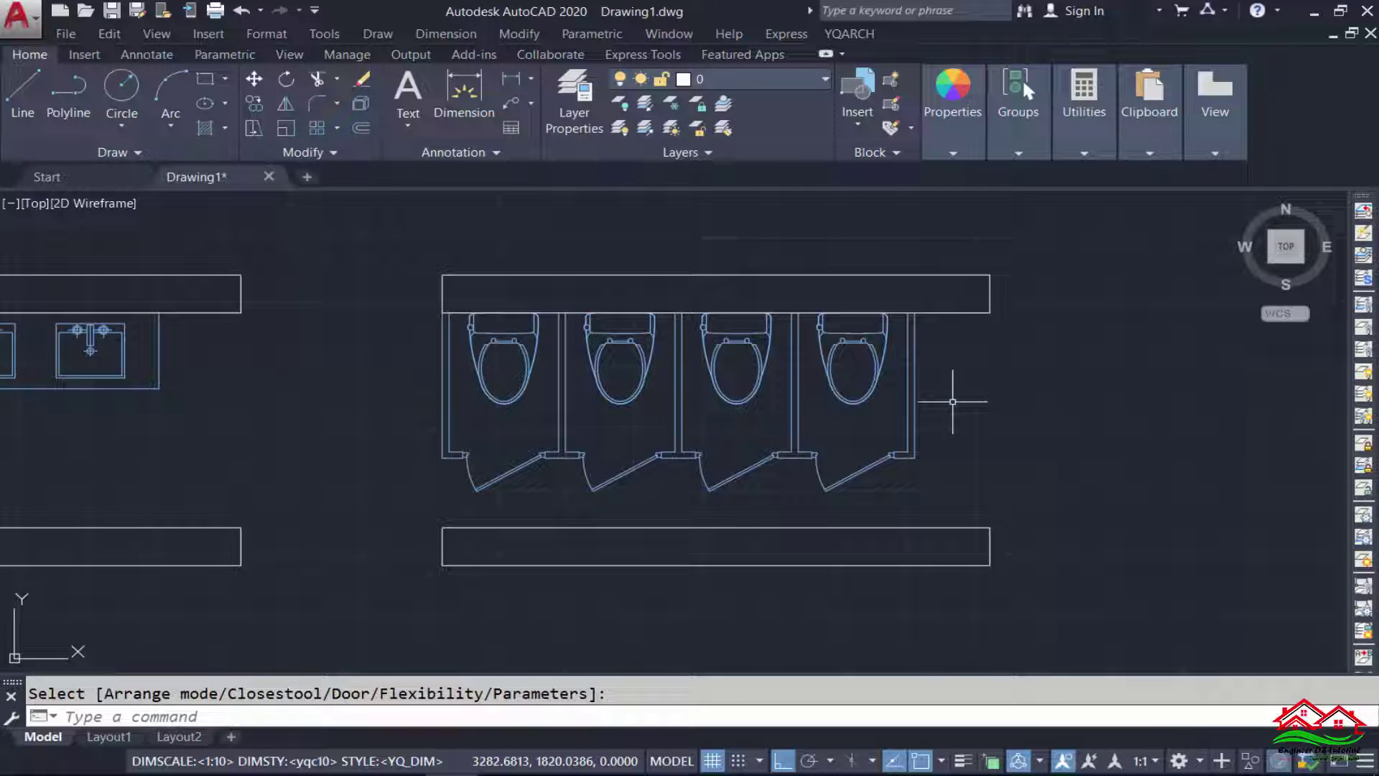
- Place the four WC stalls along the upper wall and end the command
left_click(952, 401)
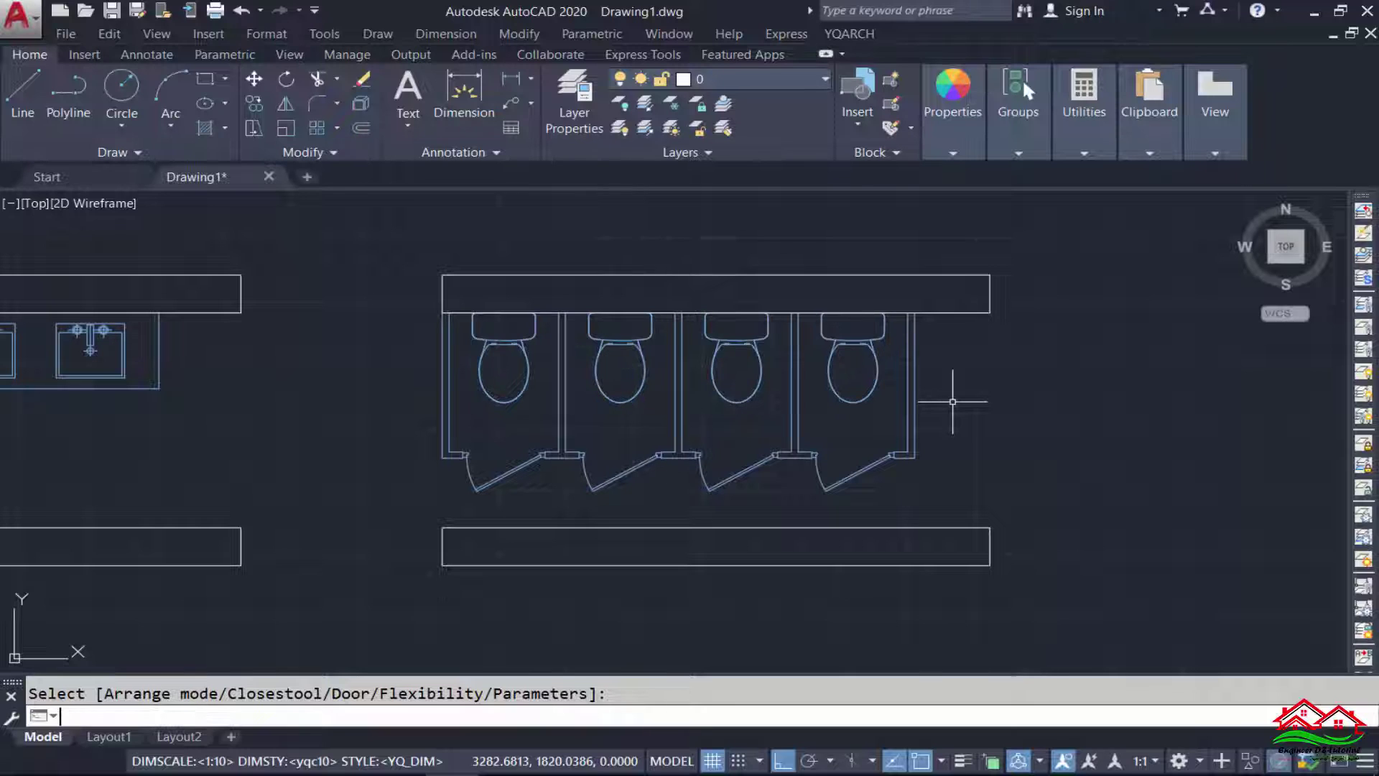
key("Return")
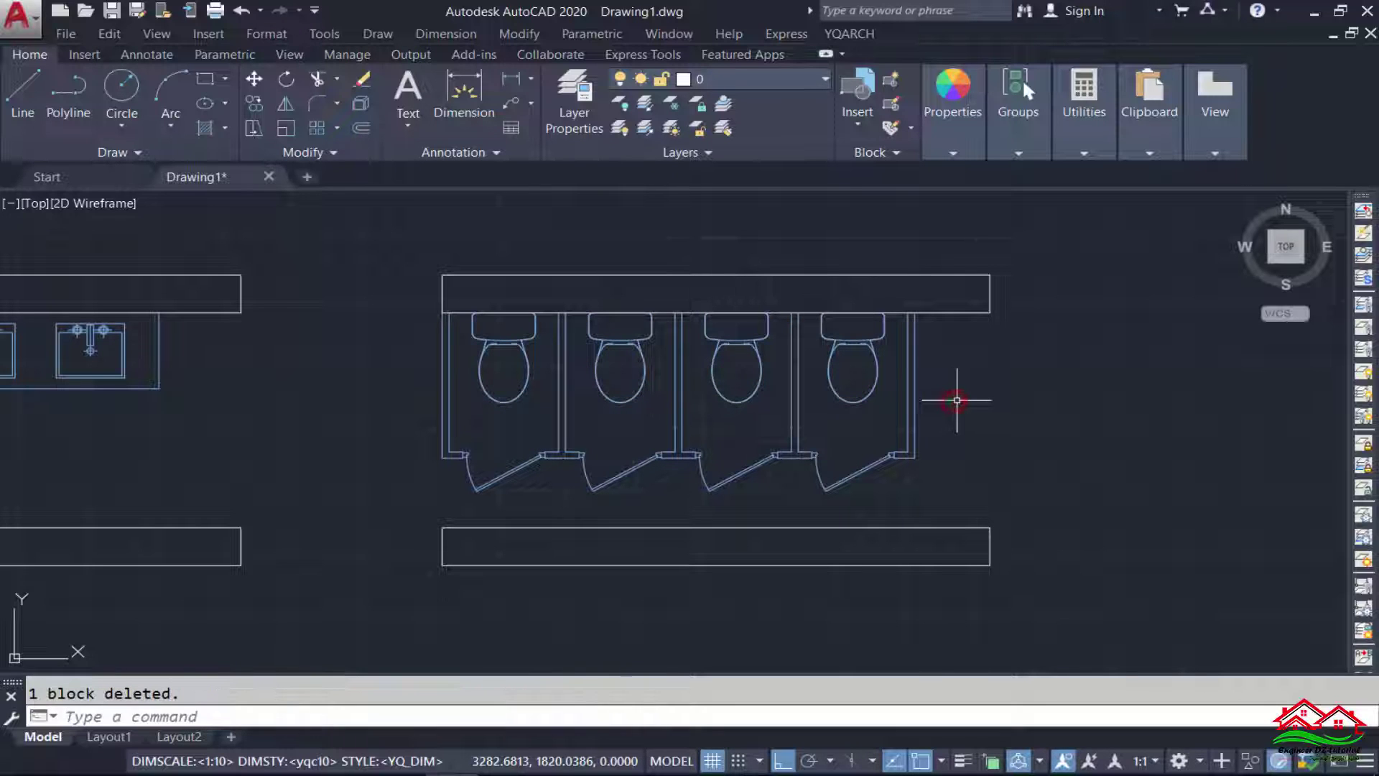
scroll(455, 348, "up", 2)
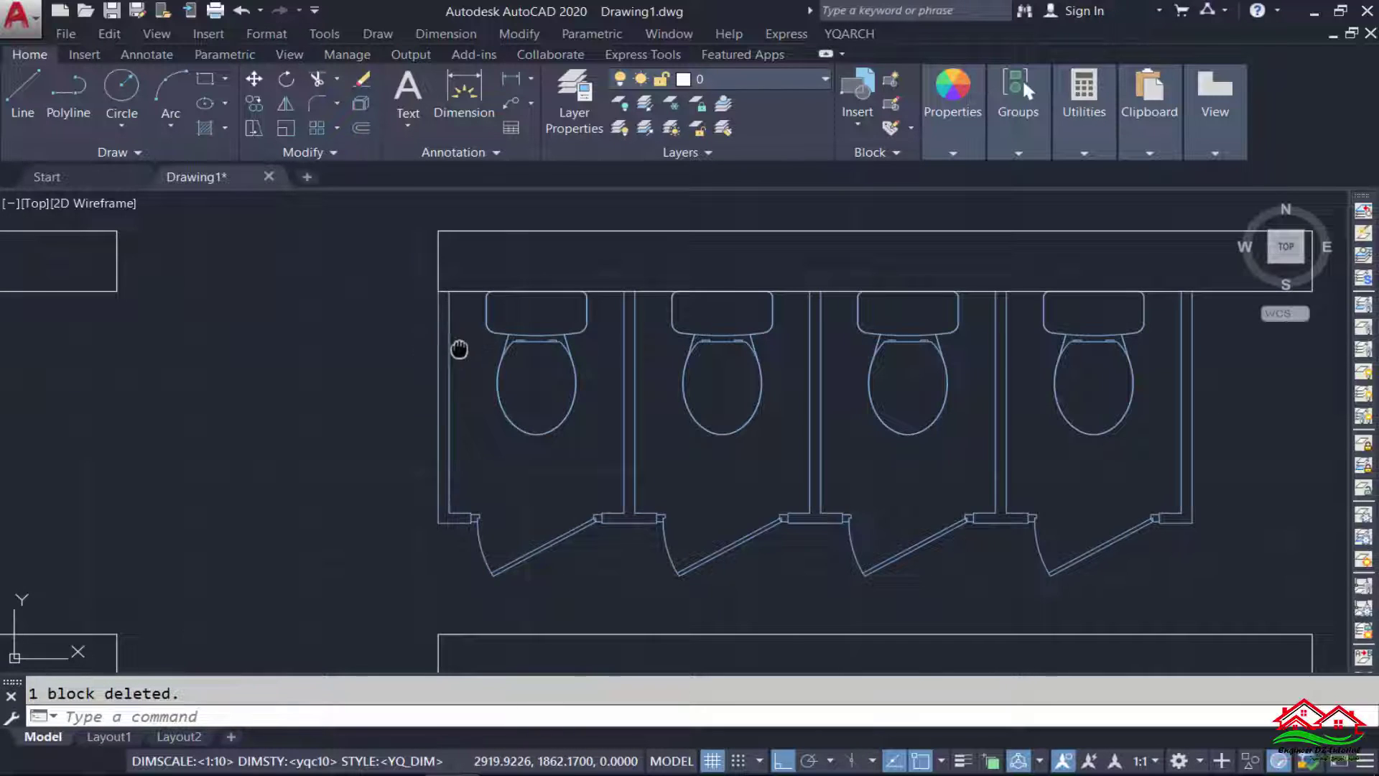
scroll(456, 348, "up", 1)
scroll(503, 338, "up", 1)
scroll(357, 336, "down", 2)
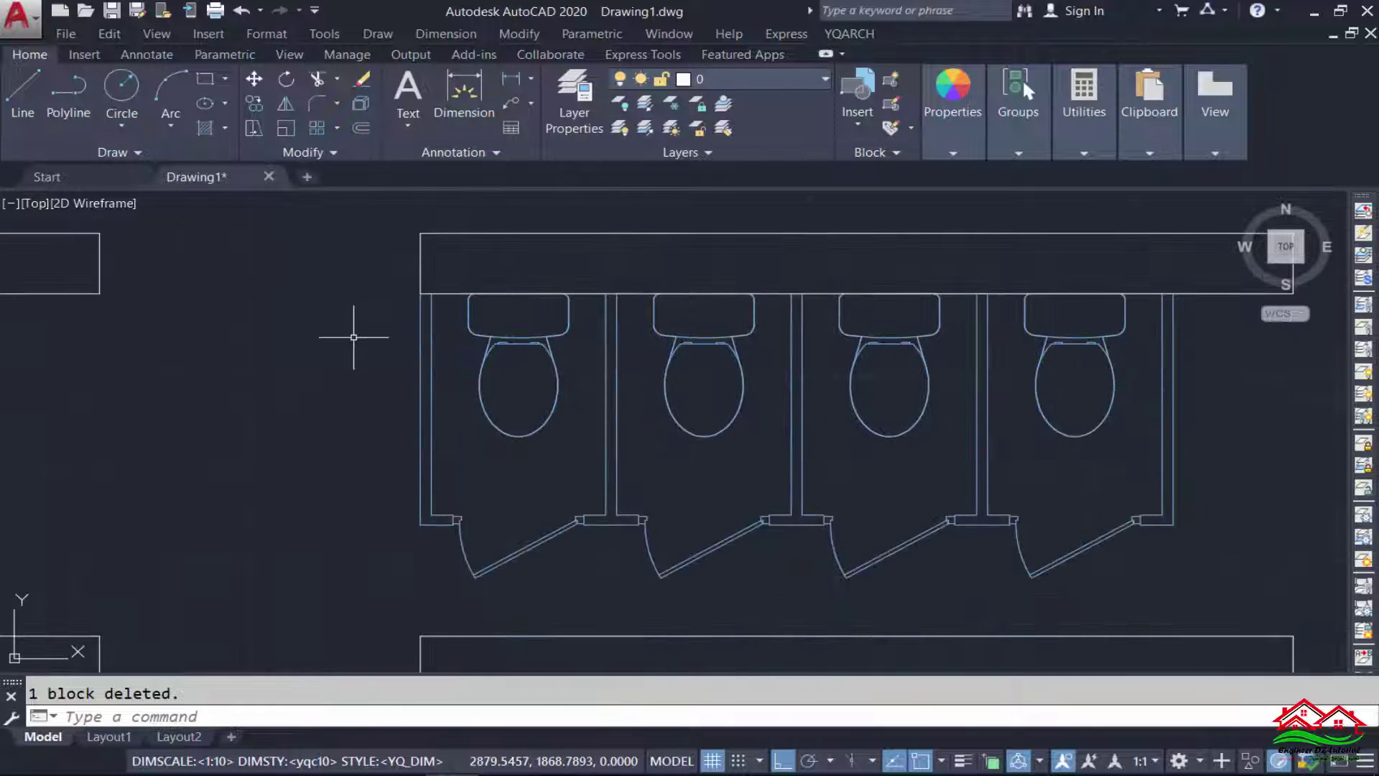
- Trial-measure the stall row width with a DD linear dimension, then discard it
type("DD")
key("Return")
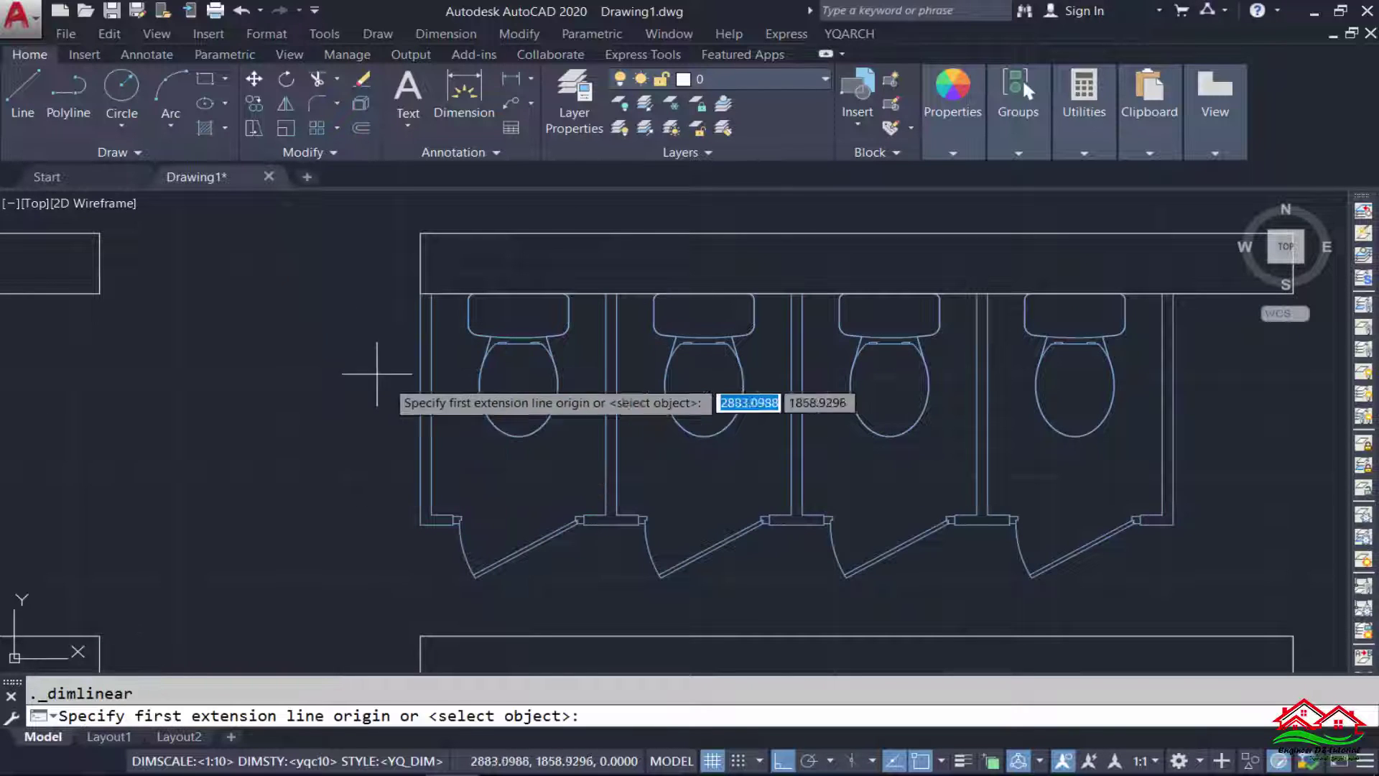
scroll(431, 514, "up", 5)
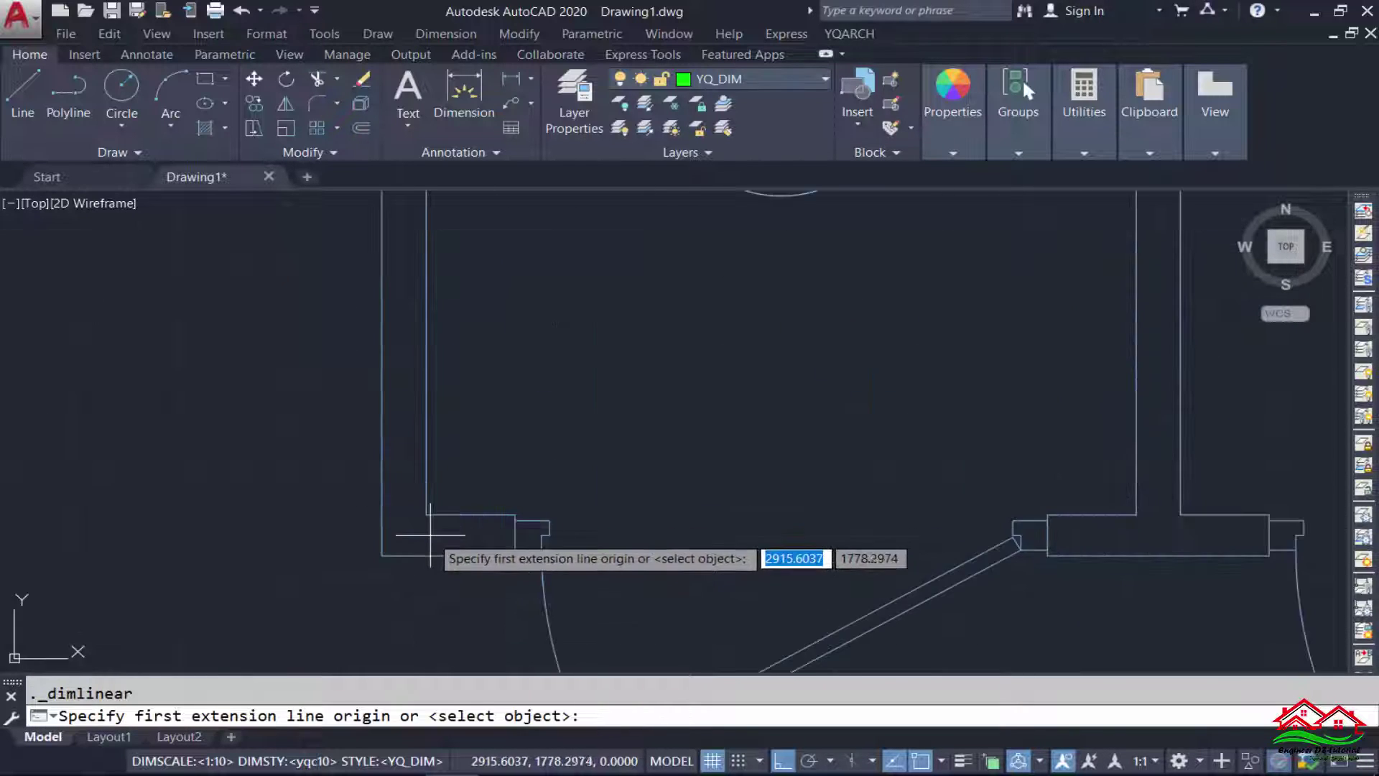
left_click(426, 515)
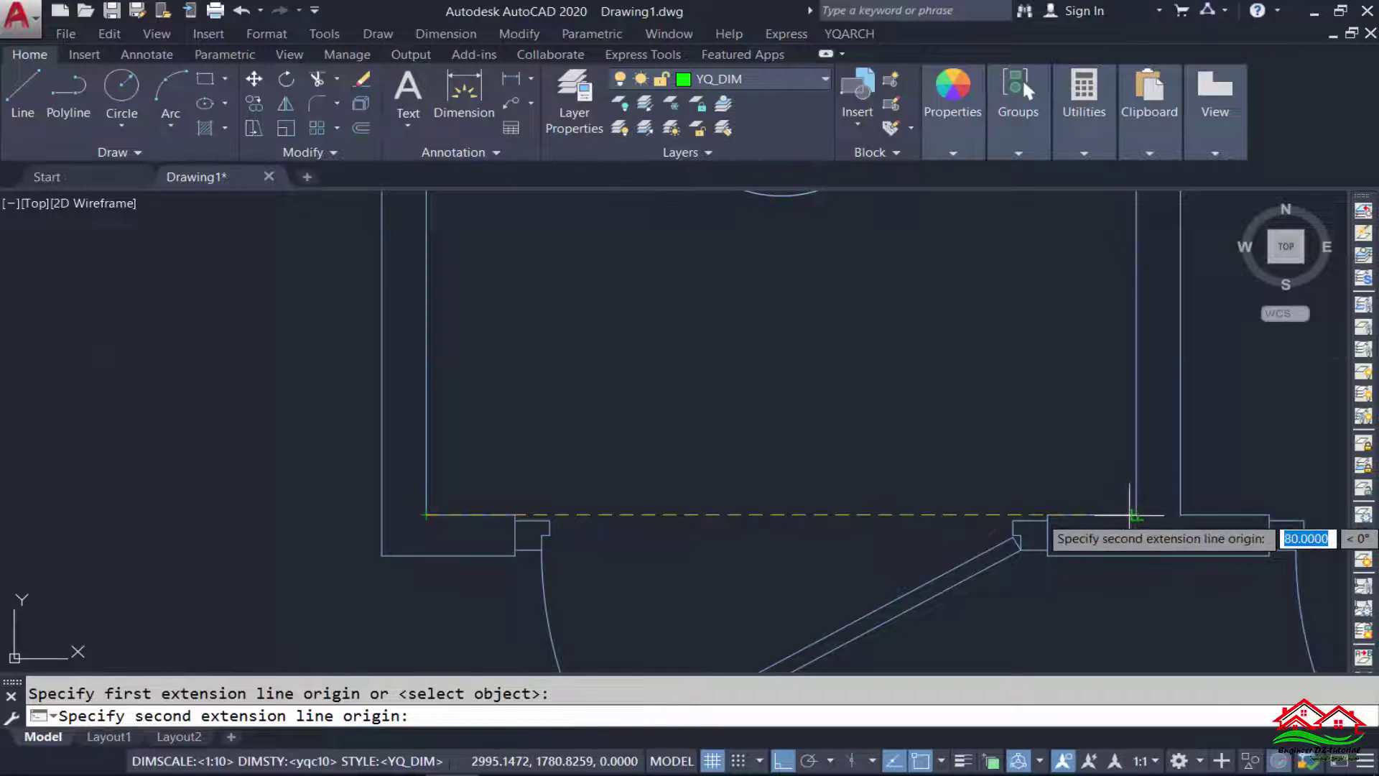
left_click(1137, 515)
scroll(898, 532, "down", 3)
scroll(869, 532, "down", 2)
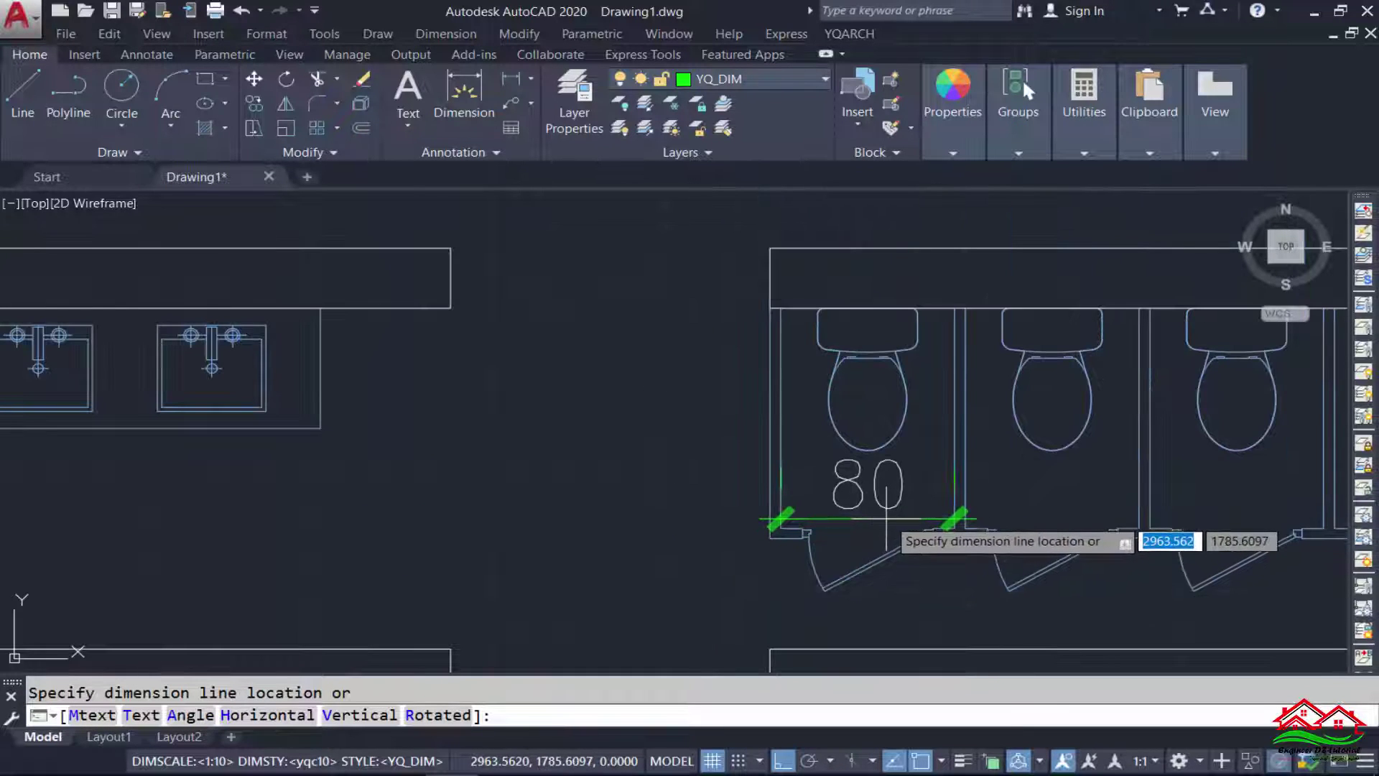
key("Escape")
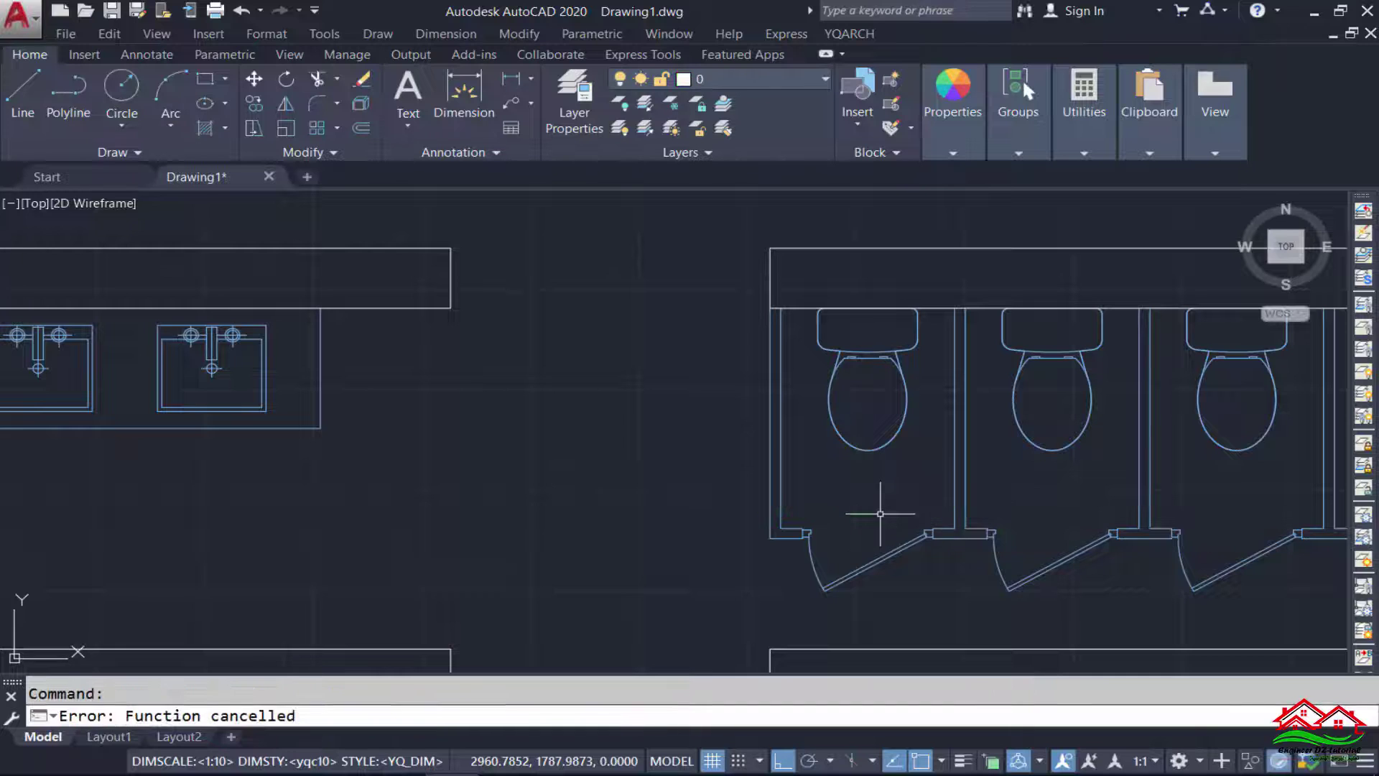
- Measure the 110 stall depth with a linear dimension and discard it
key("Return")
scroll(829, 502, "up", 2)
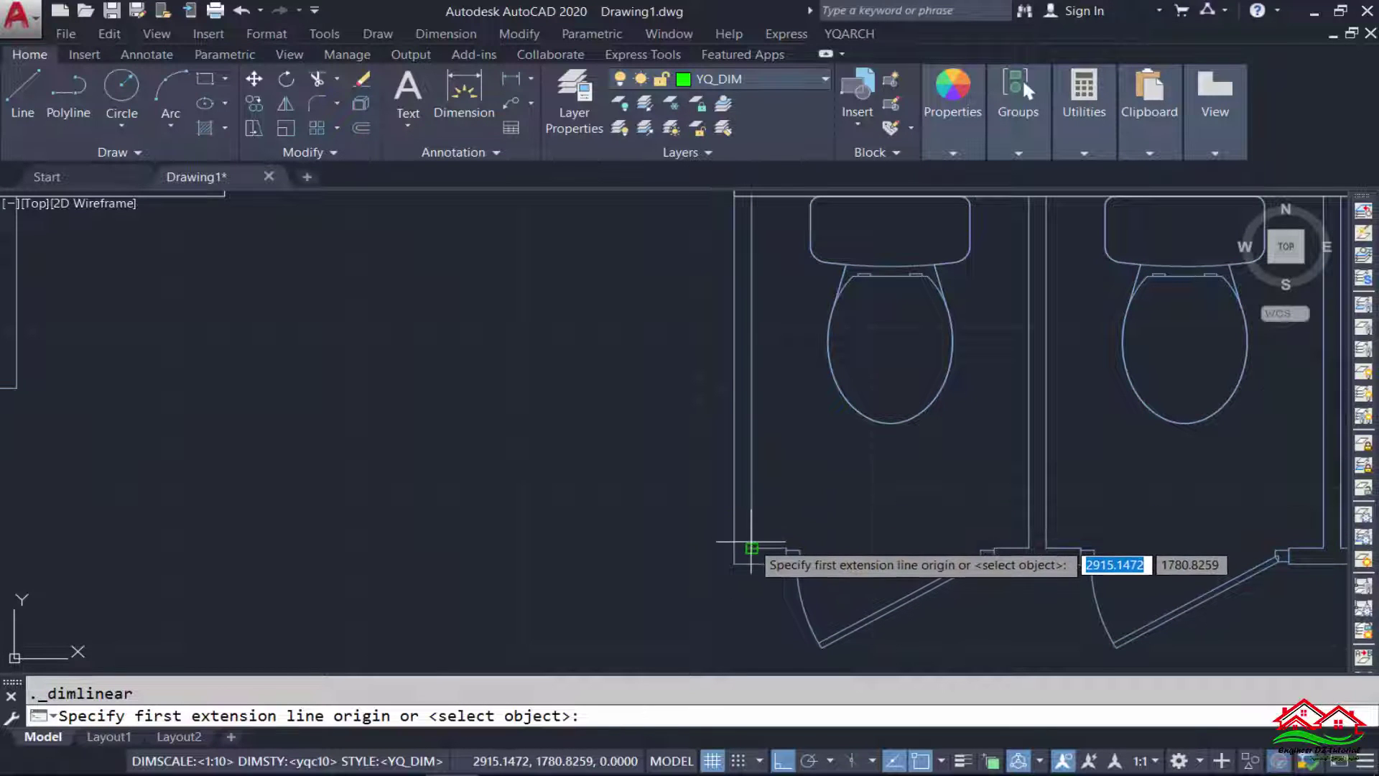
left_click(747, 542)
scroll(747, 549, "down", 2)
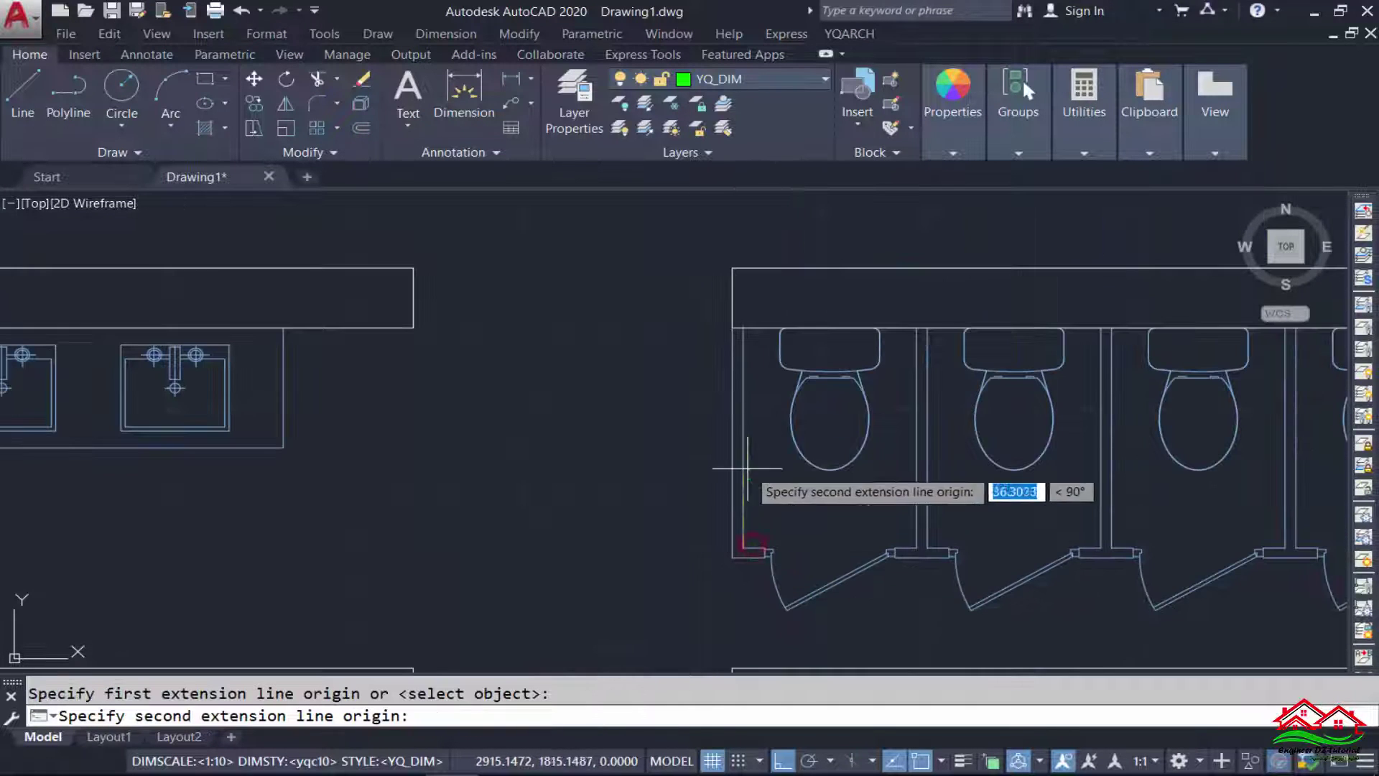
left_click(744, 328)
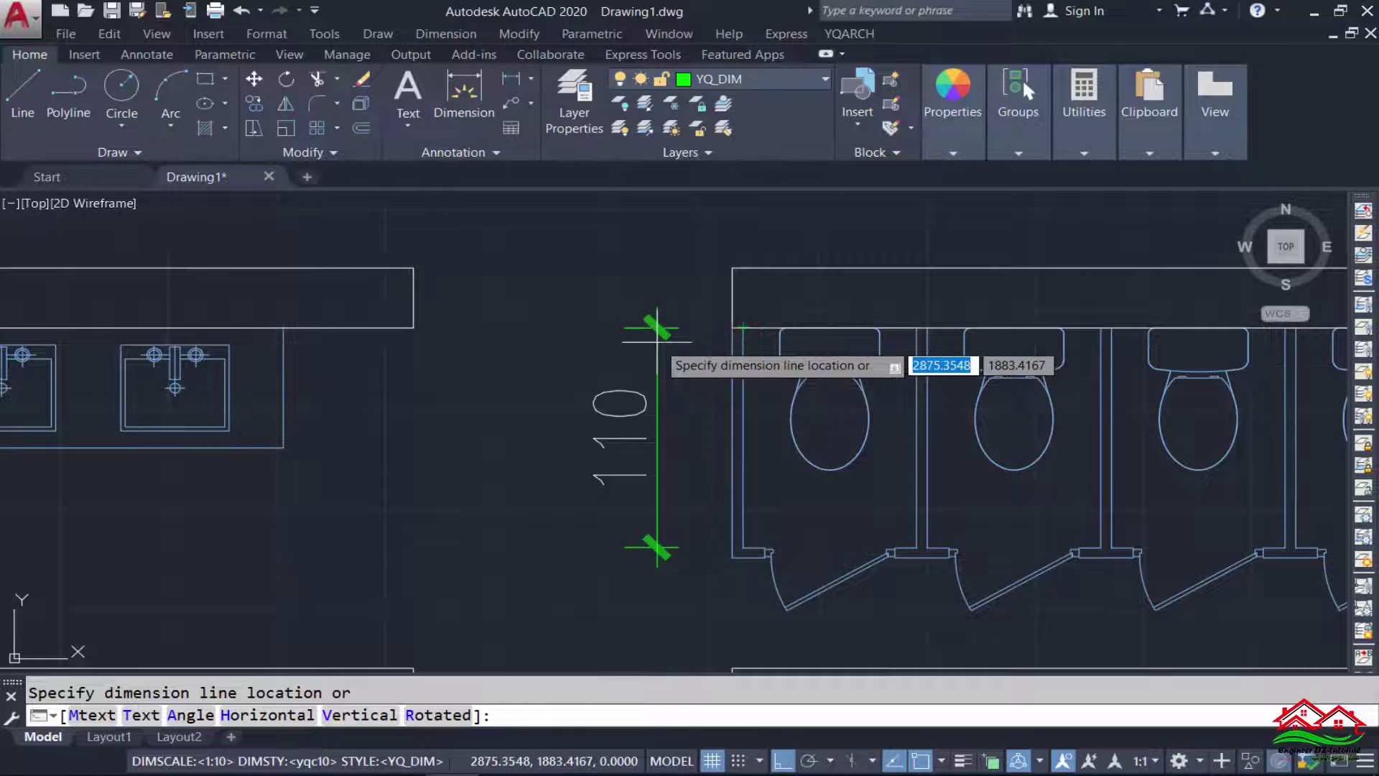
key("Escape")
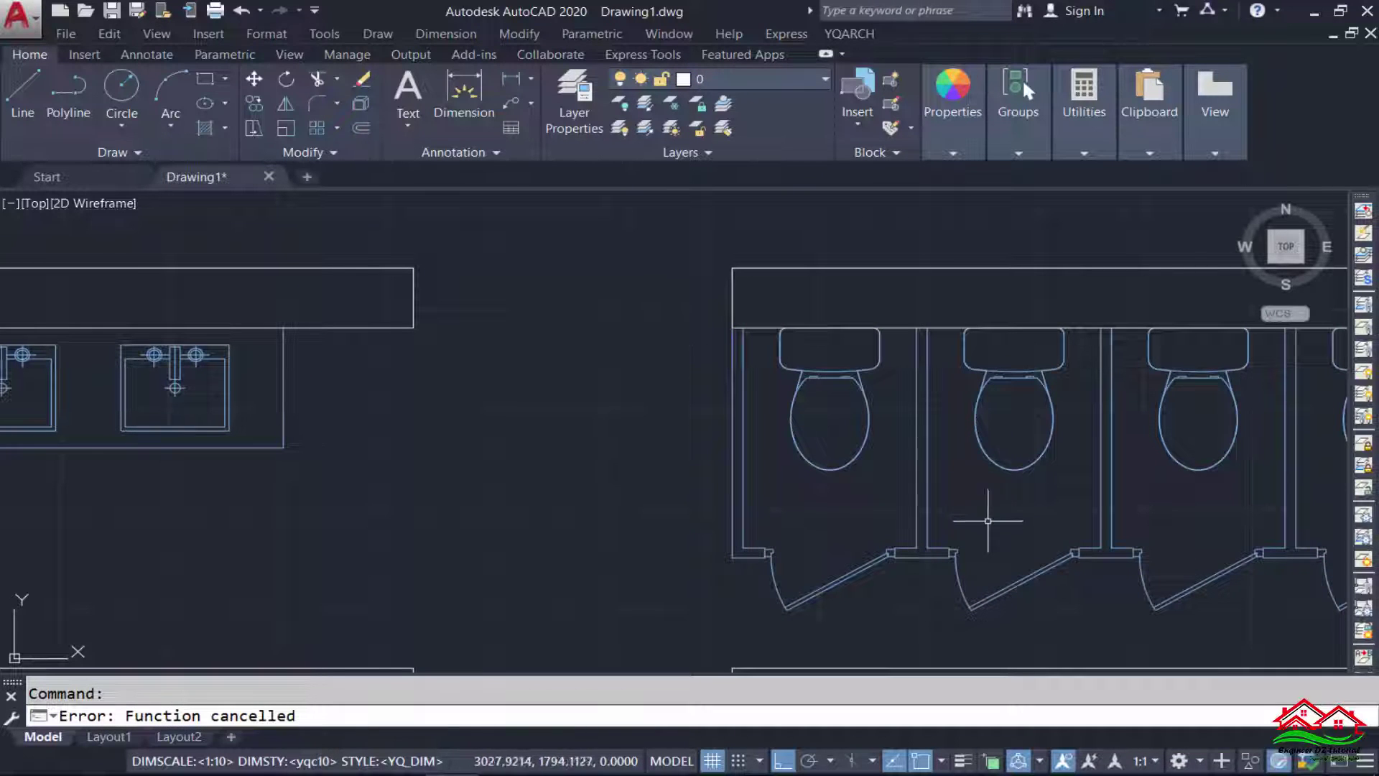
- Measure the 5-thick partition board with a DD dimension and discard it
scroll(800, 506, "up", 3)
type("dd")
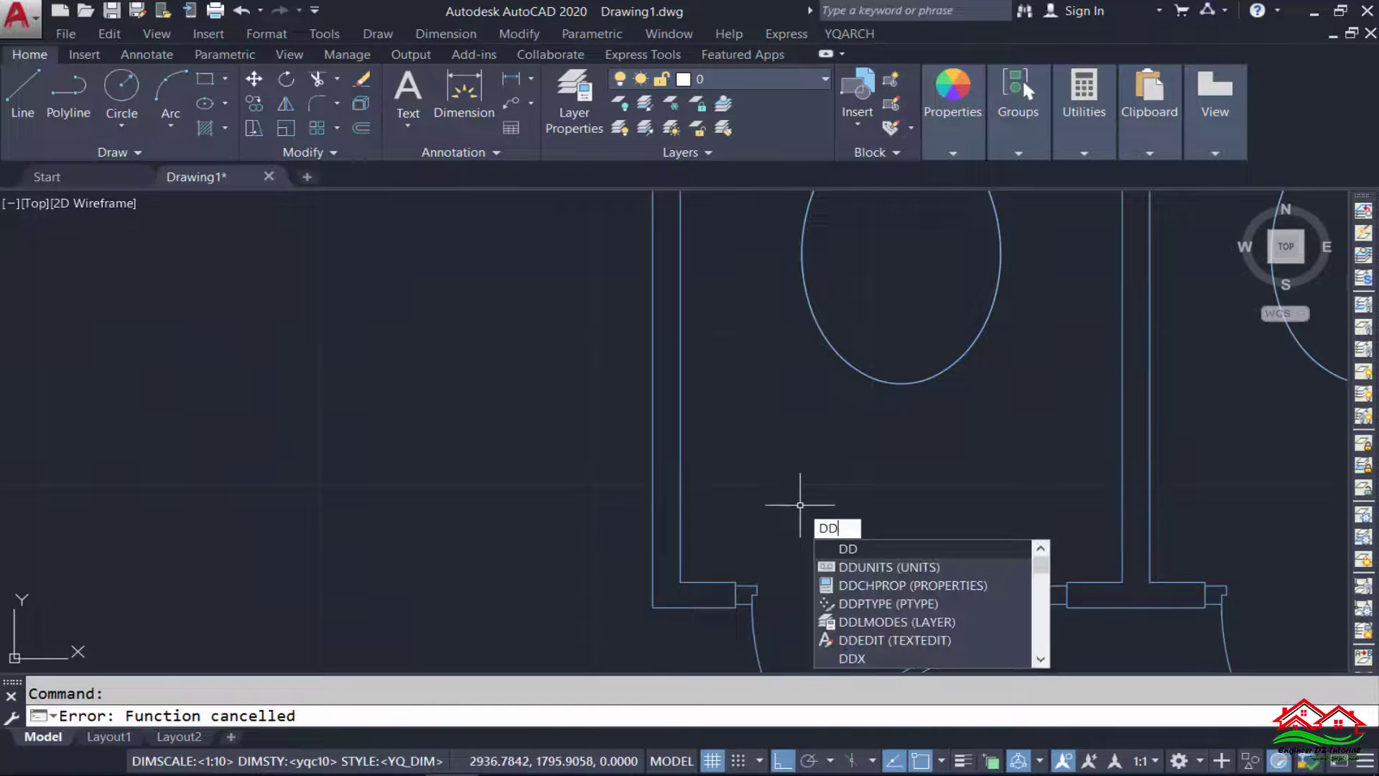
key("Return")
left_click(653, 457)
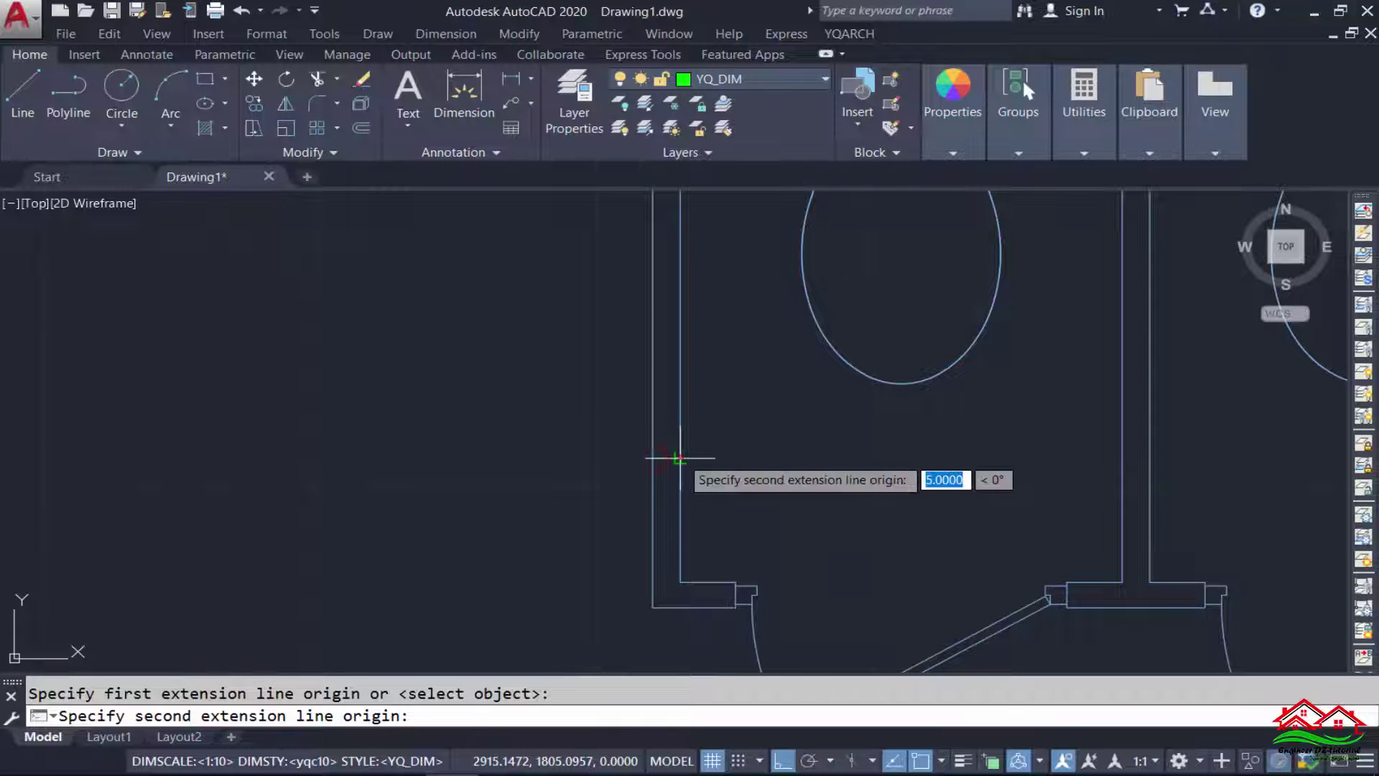
left_click(679, 463)
key("Escape")
scroll(431, 476, "down", 3)
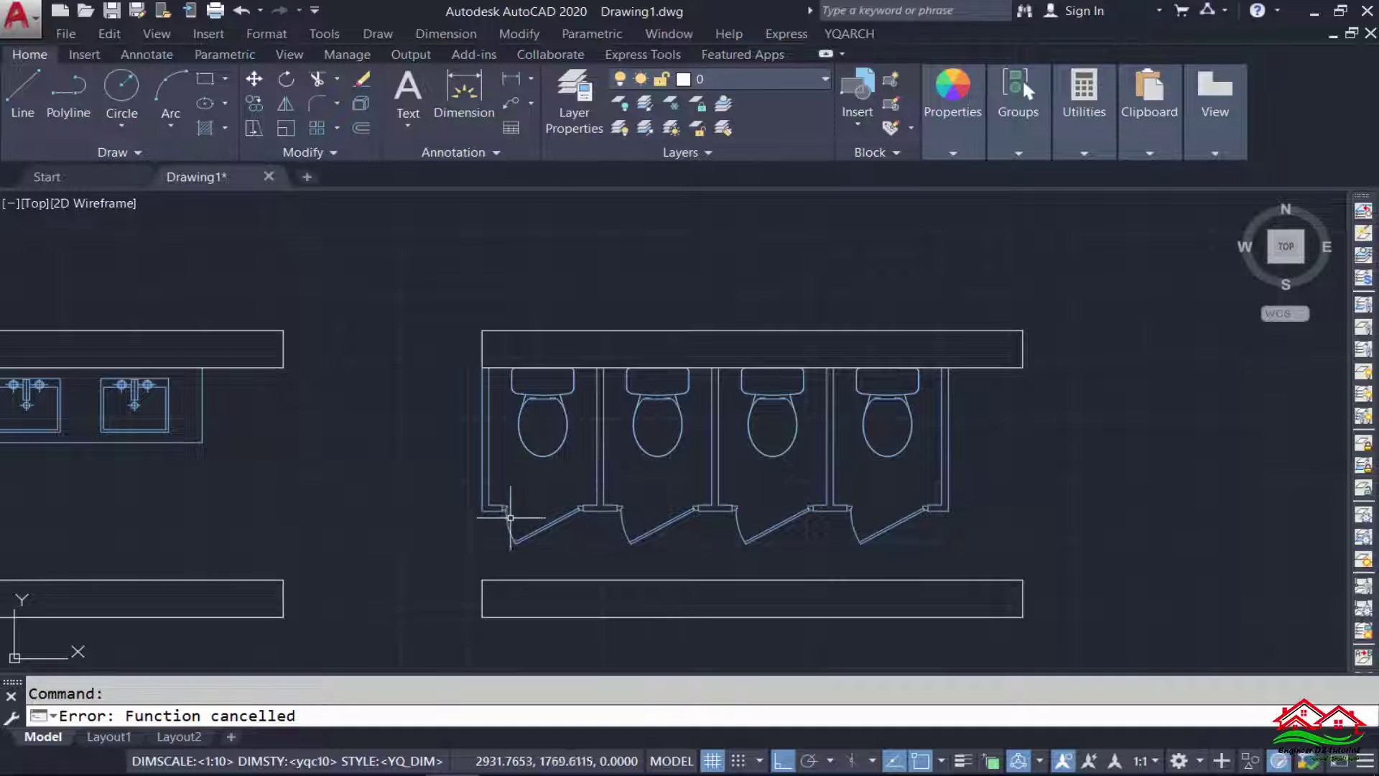
- Erase the placed toilet stalls with a crossing selection
left_click(1004, 386)
left_click(472, 538)
key("Delete")
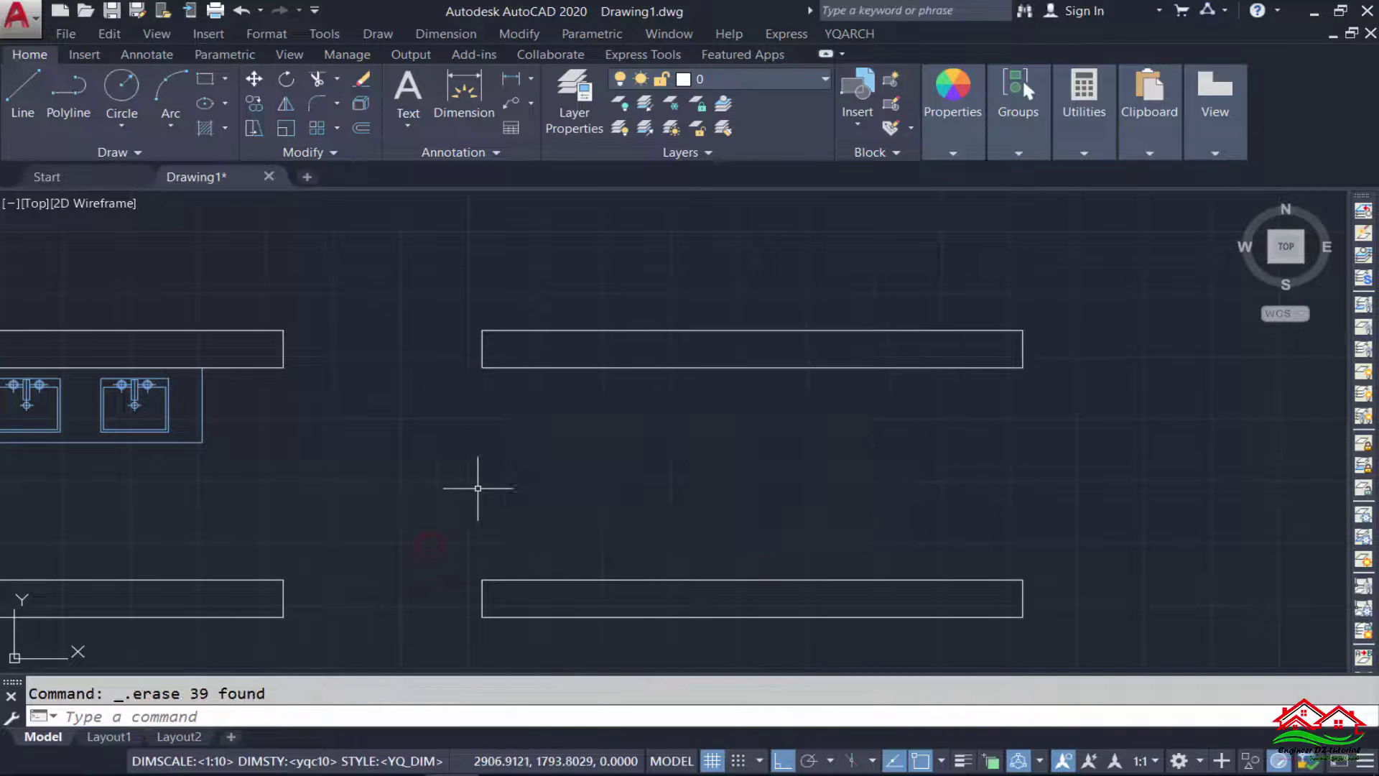
- Lay out a new four-stall WC Partition row with squat toilets on the upper wall
type("wc")
key("Return")
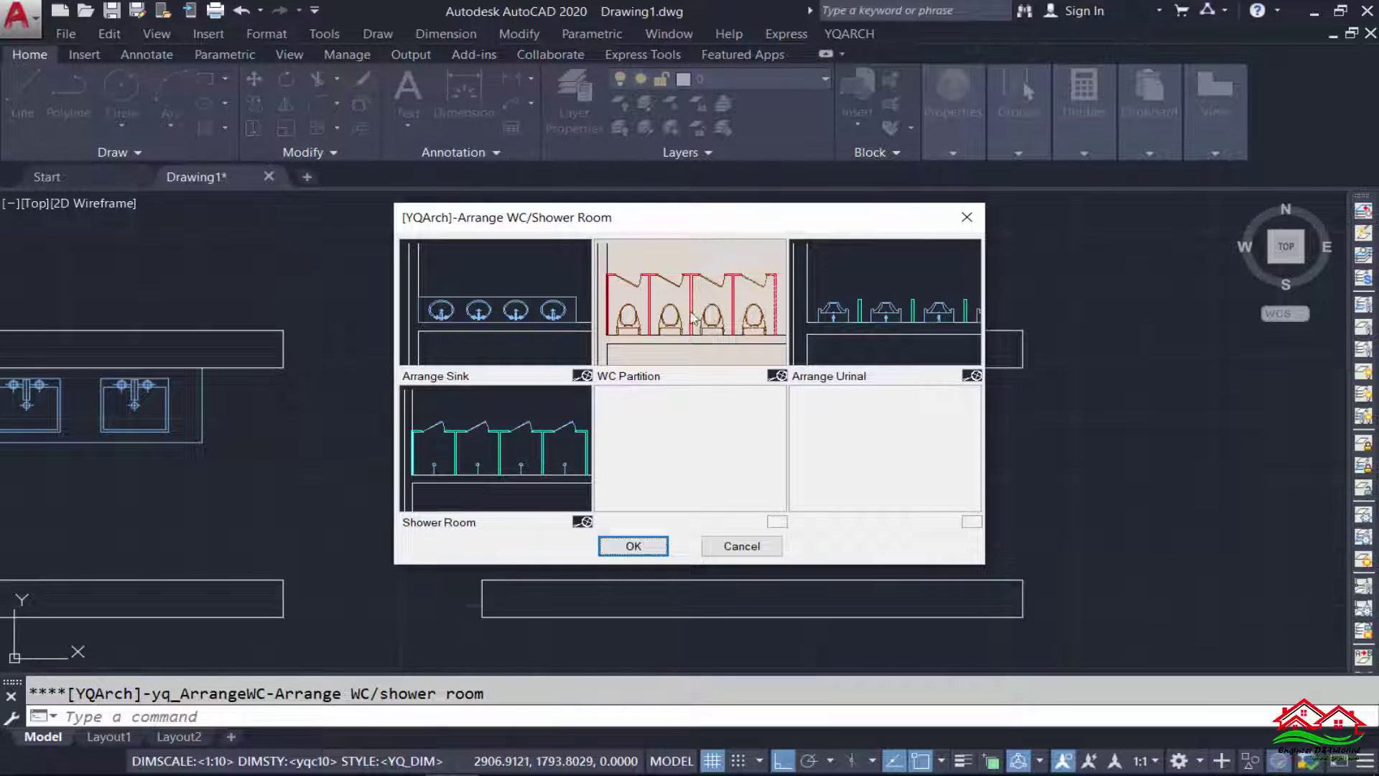
left_click(629, 546)
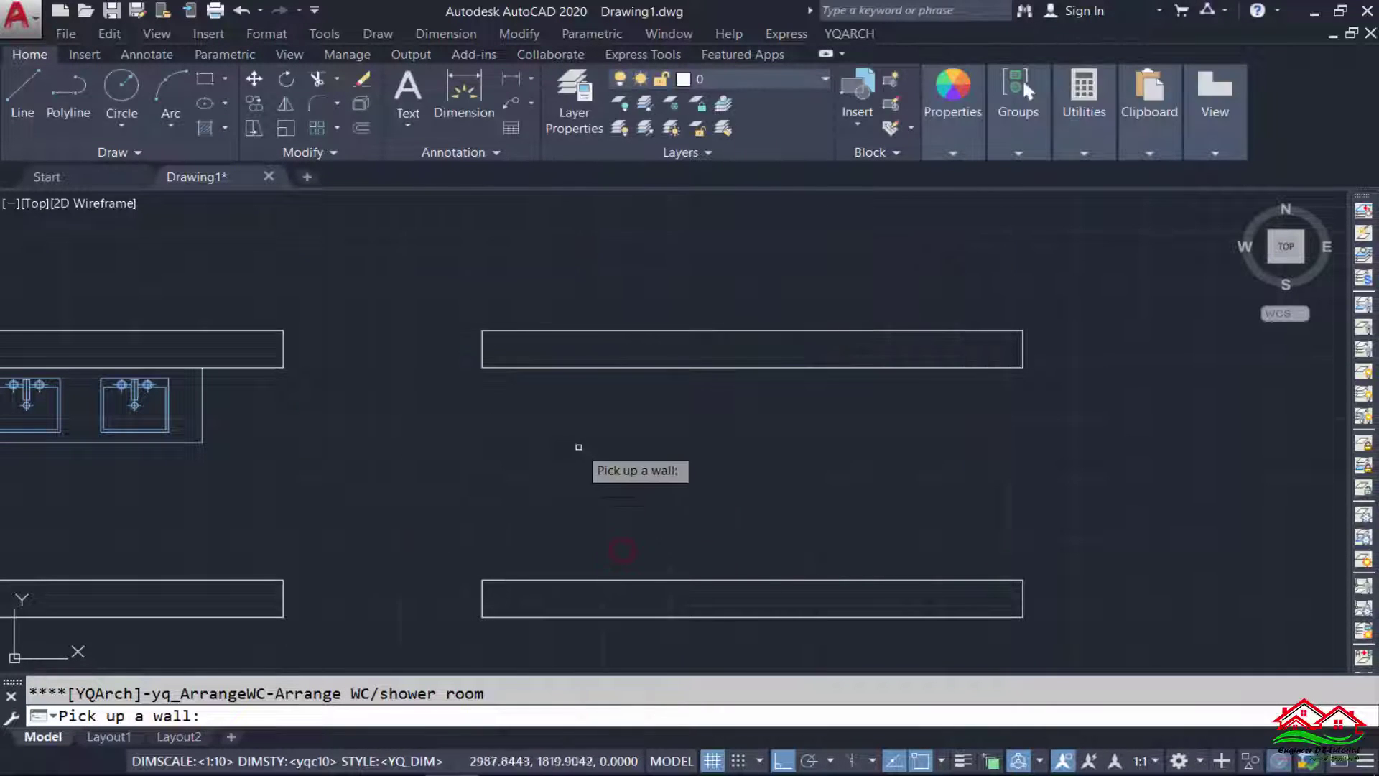
left_click(511, 367)
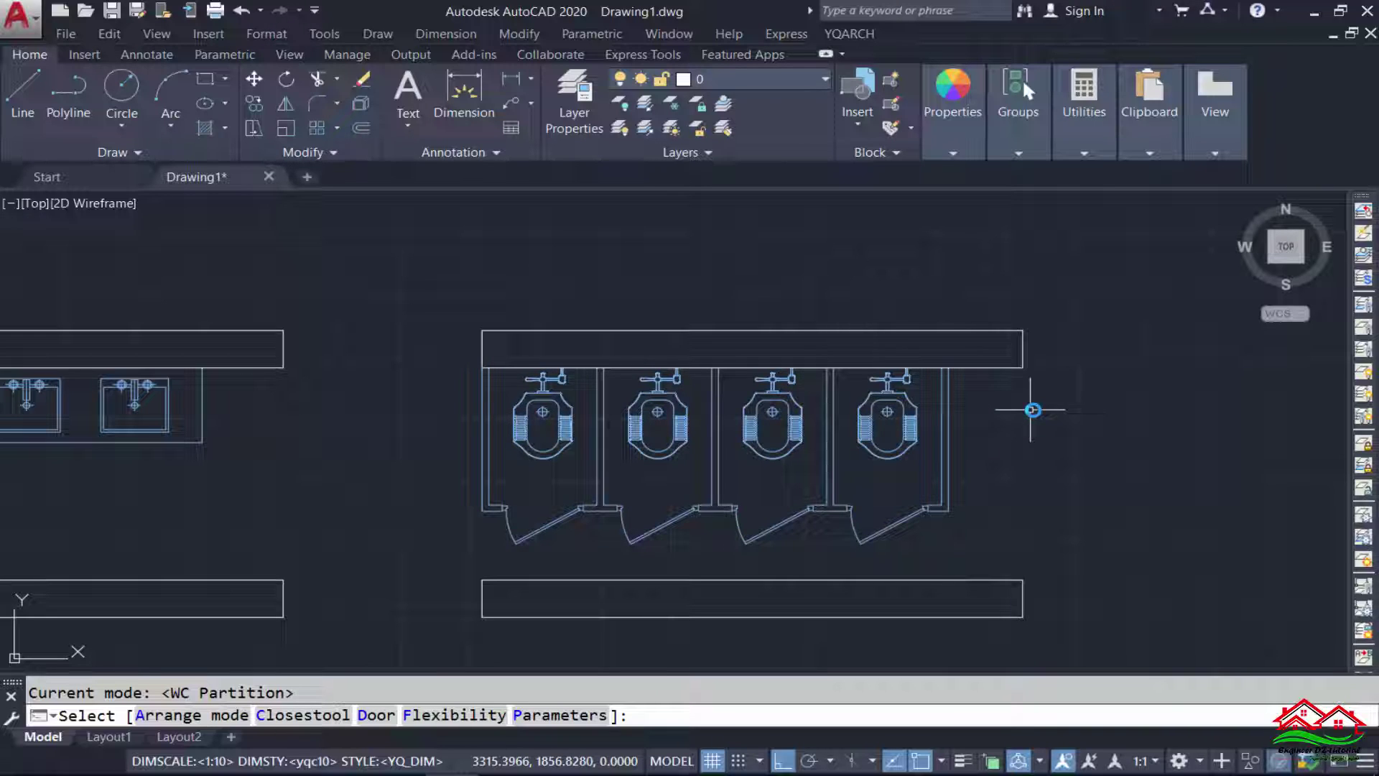
type("p")
key("Return")
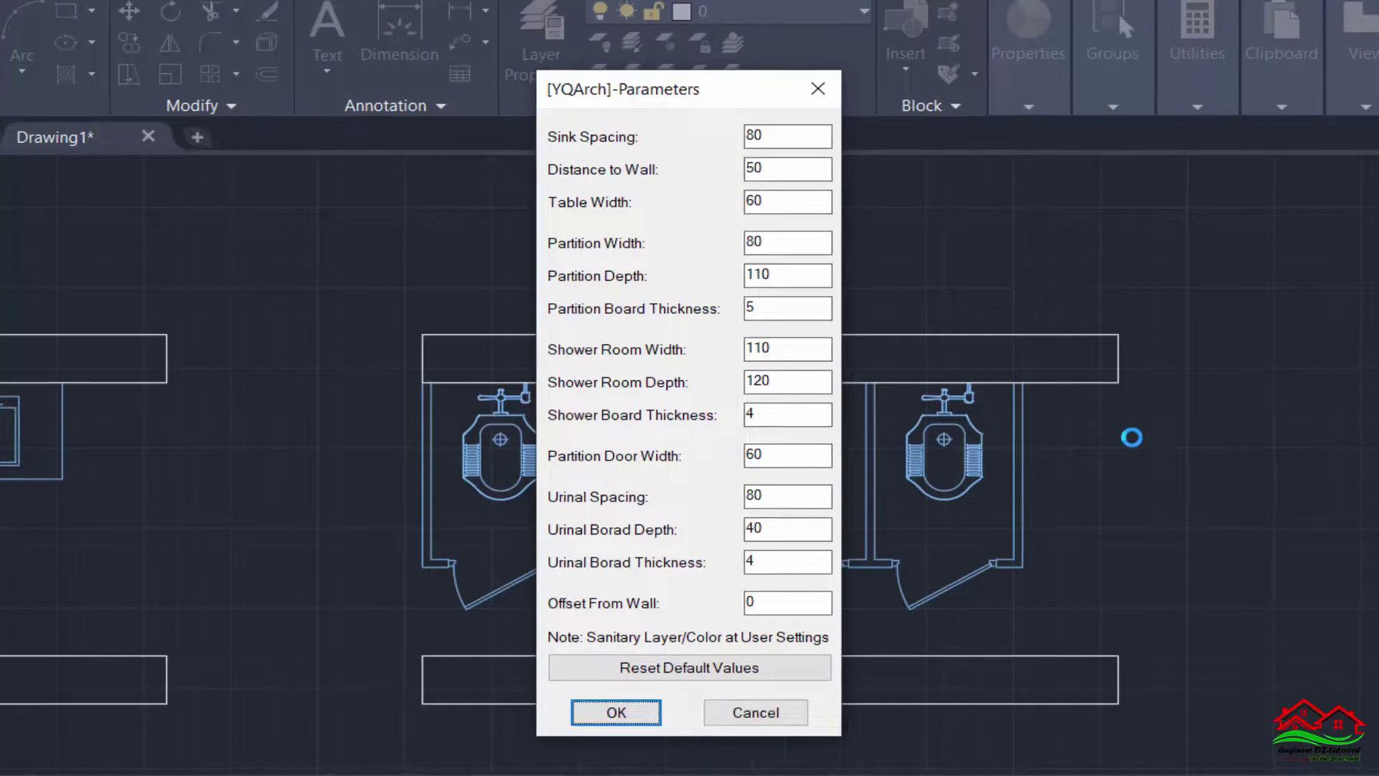
double_click(793, 454)
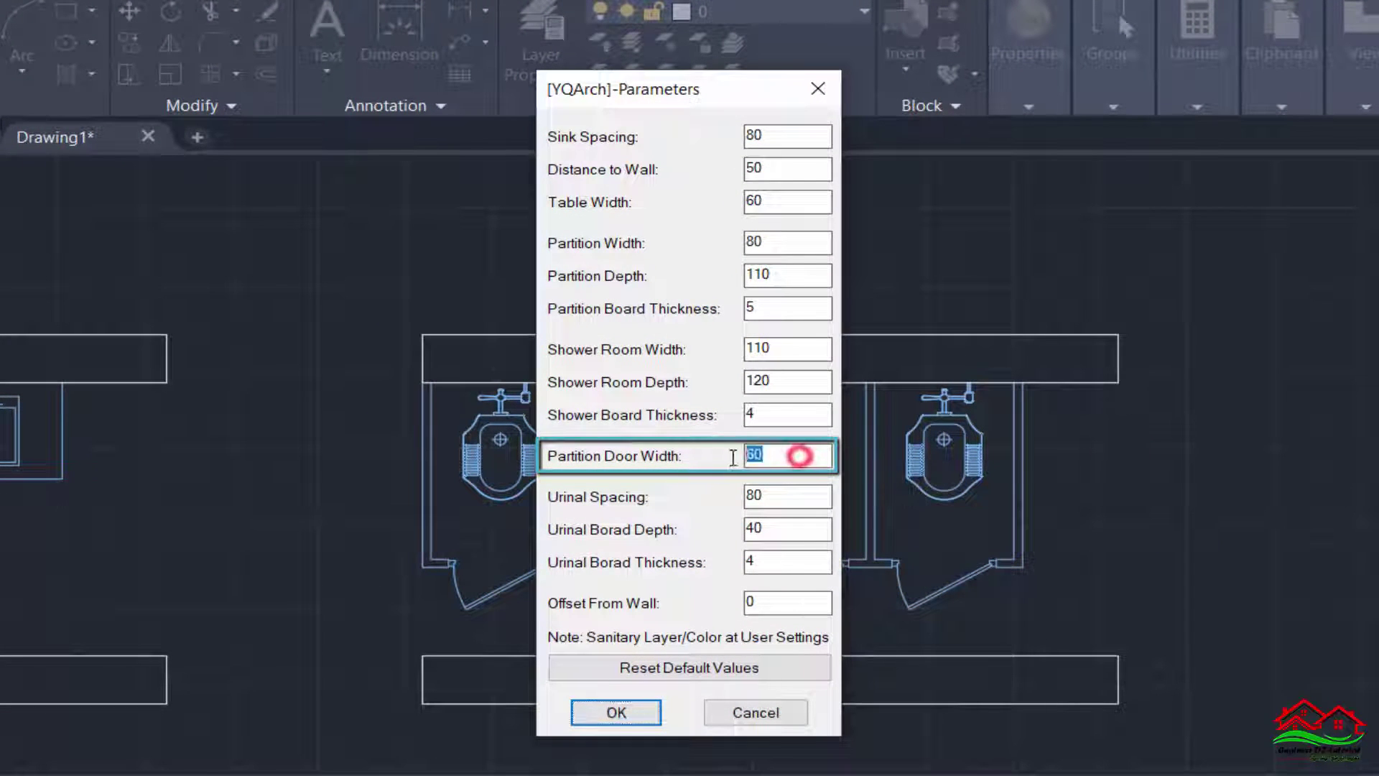
left_click(793, 454)
double_click(793, 454)
left_click(793, 452)
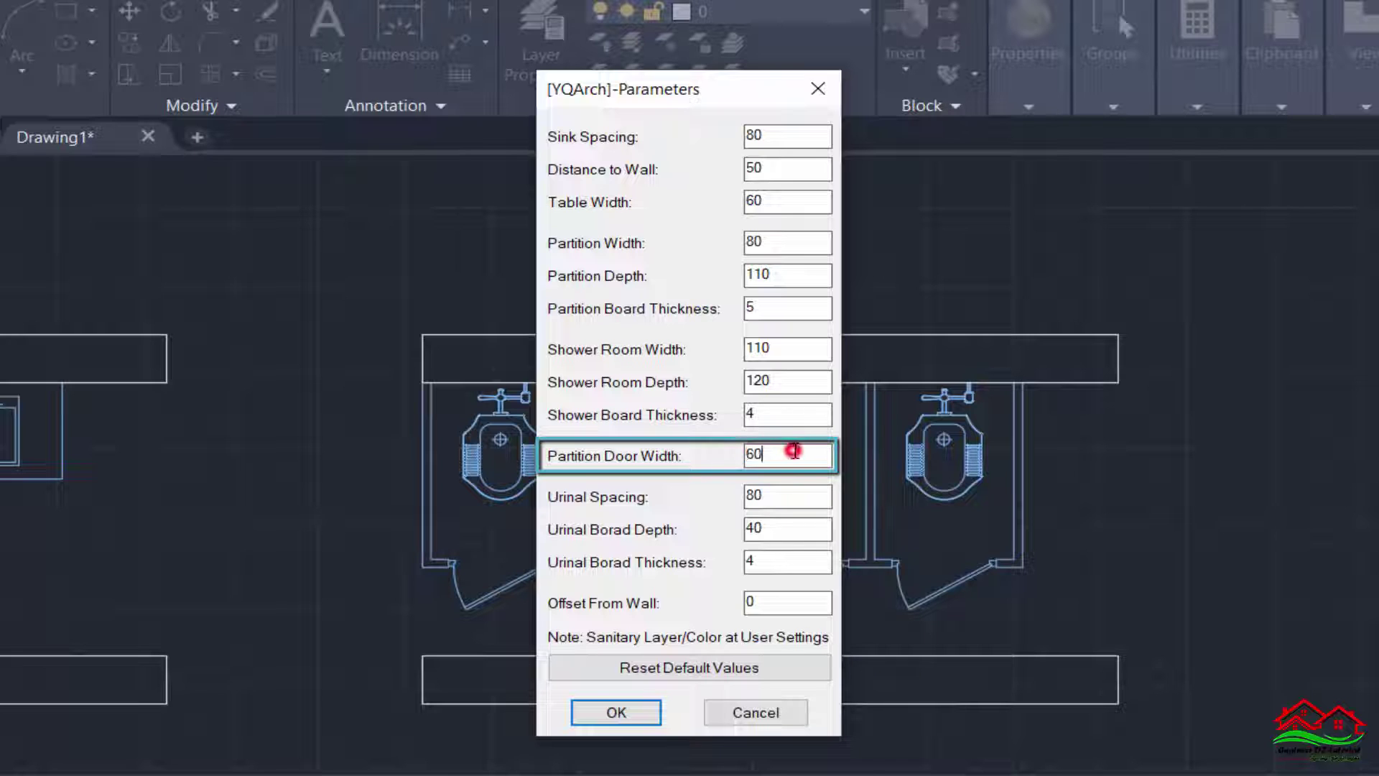
double_click(793, 454)
type("70")
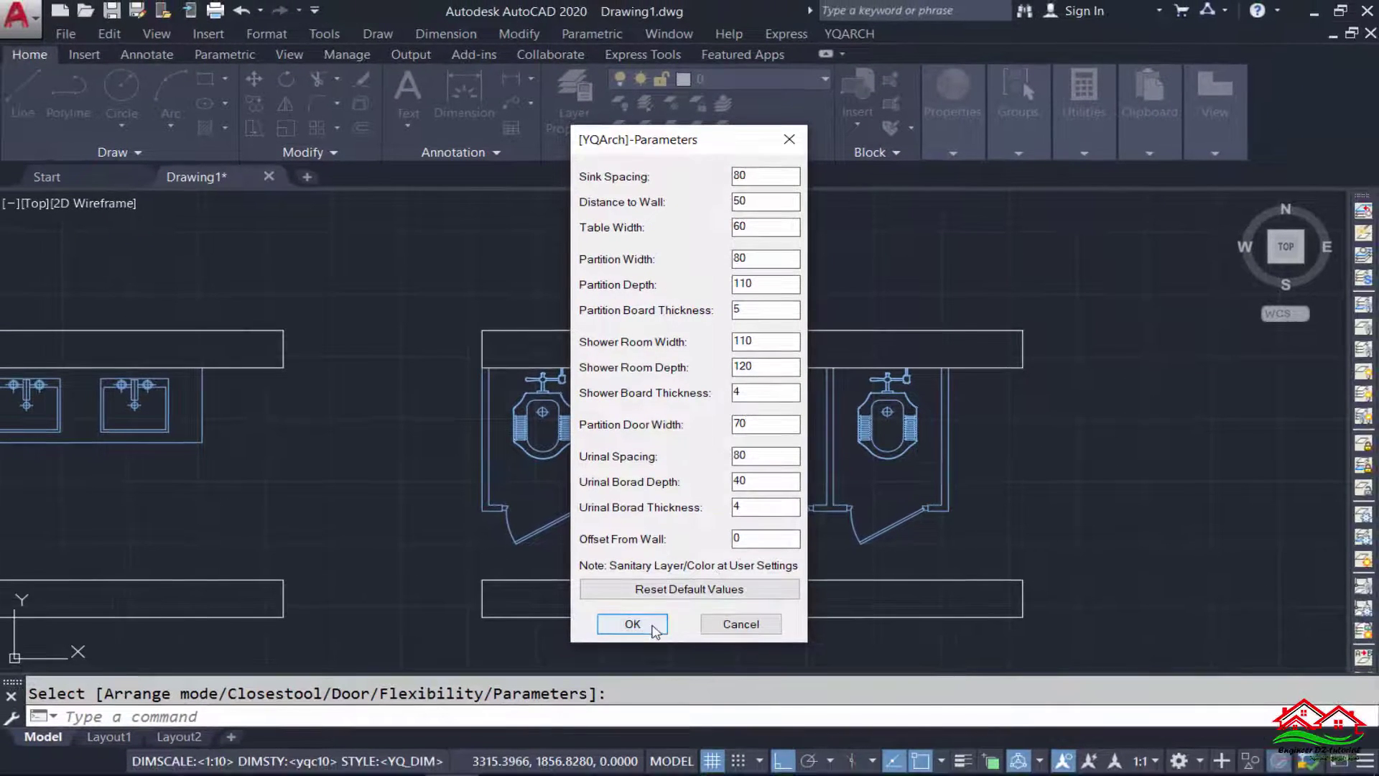
left_click(650, 623)
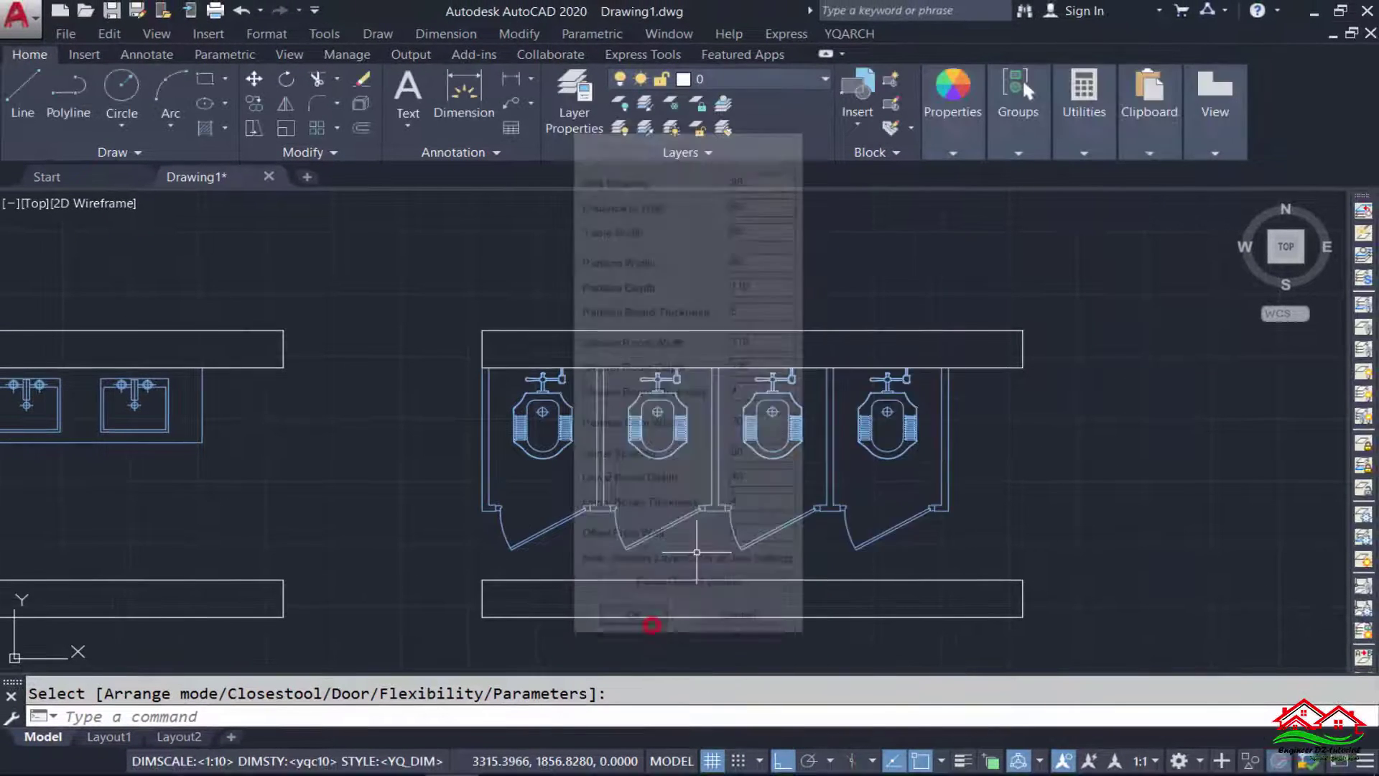
left_click(1029, 485)
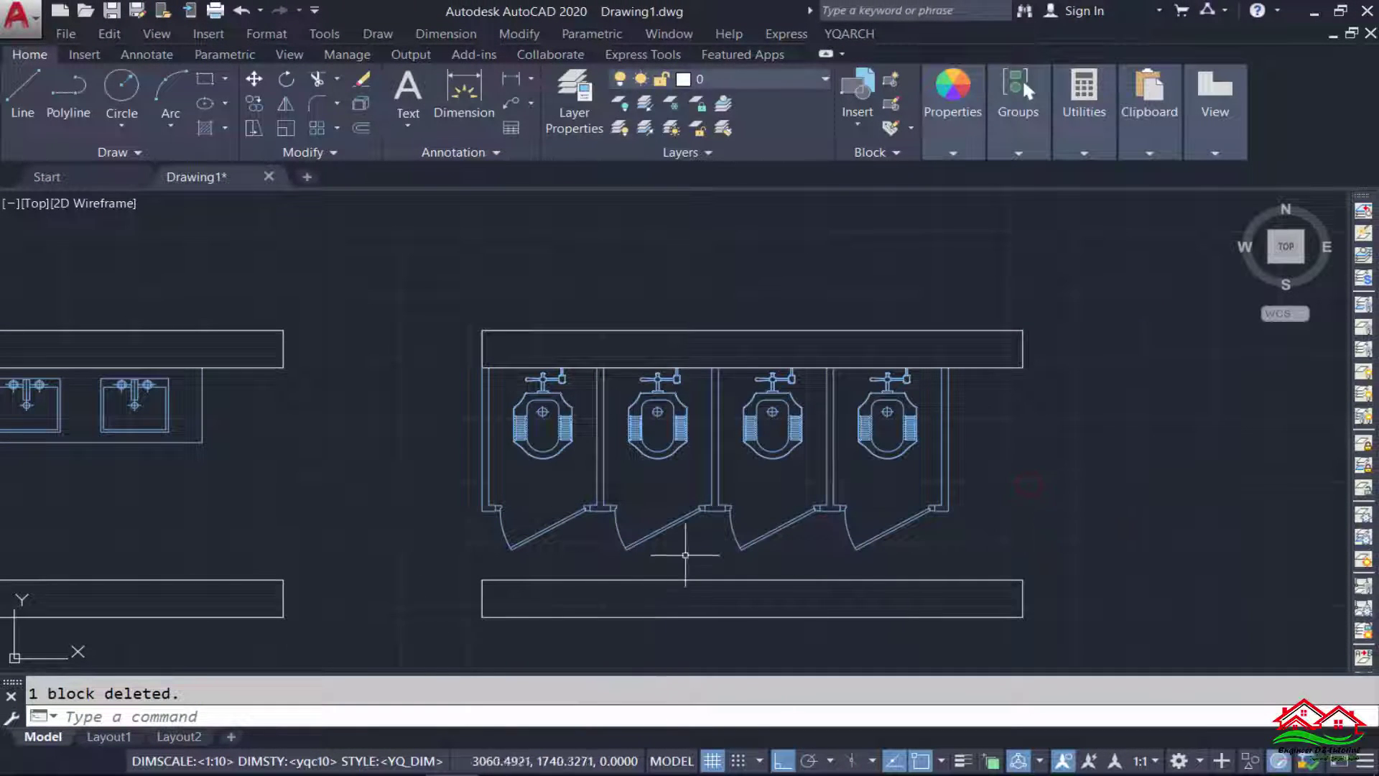
scroll(516, 523, "up", 2)
scroll(521, 521, "up", 2)
type("dd")
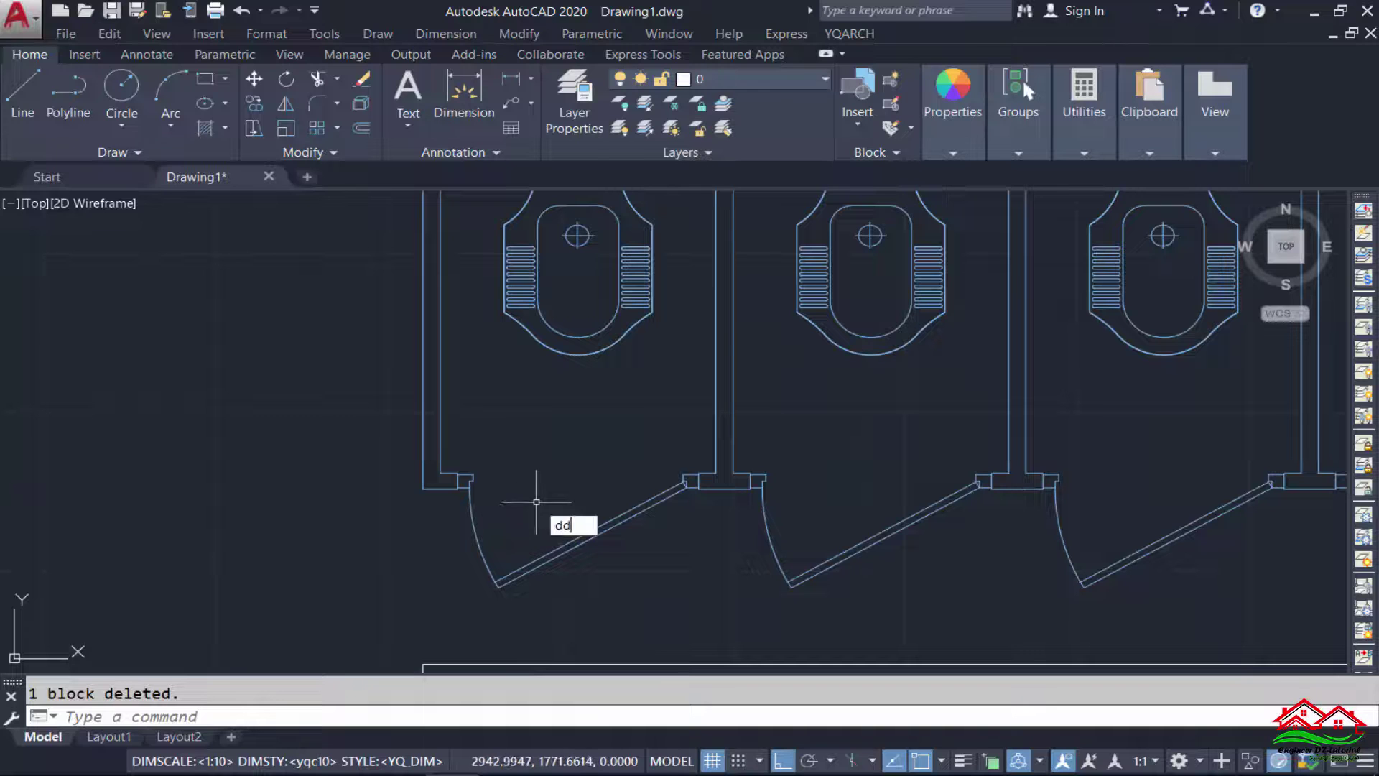
key("Return")
scroll(438, 528, "up", 4)
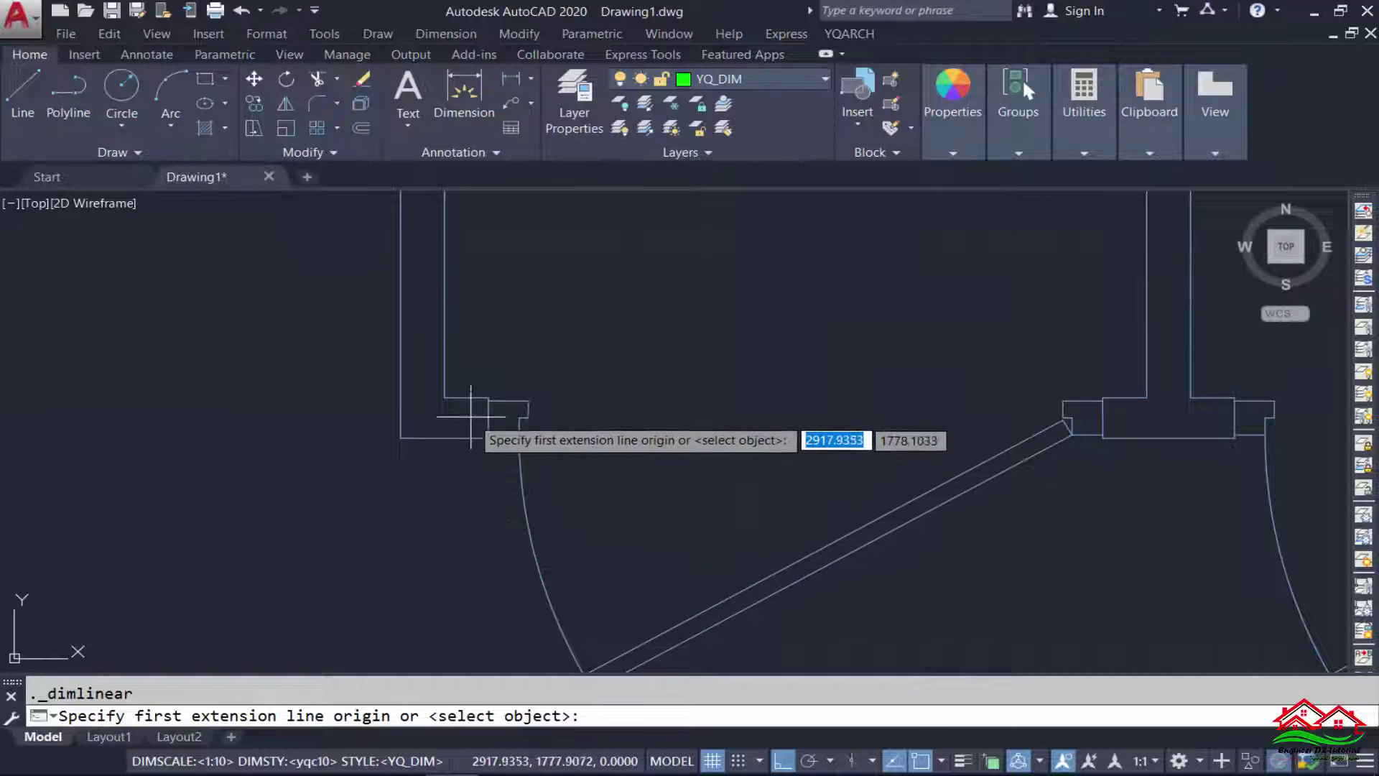
left_click(489, 396)
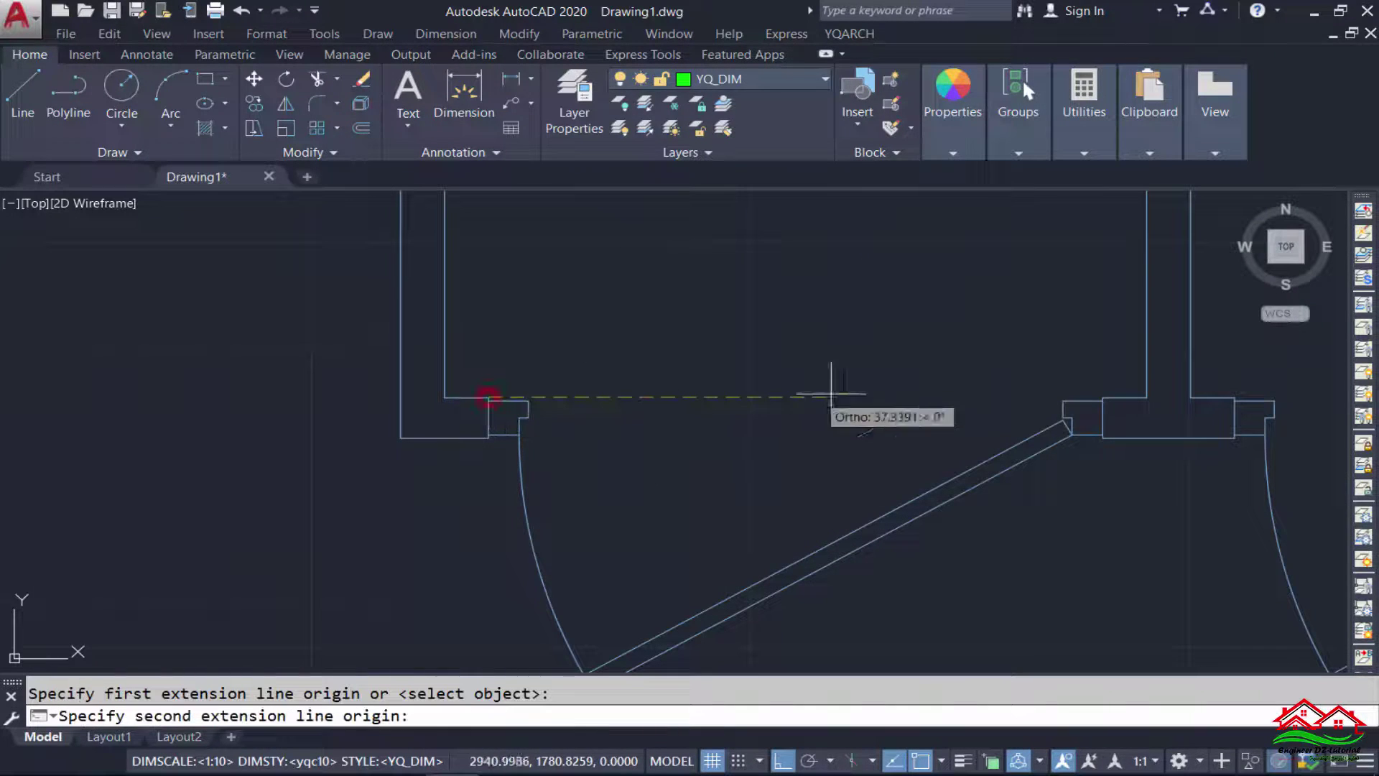
left_click(1103, 400)
scroll(877, 488, "down", 4)
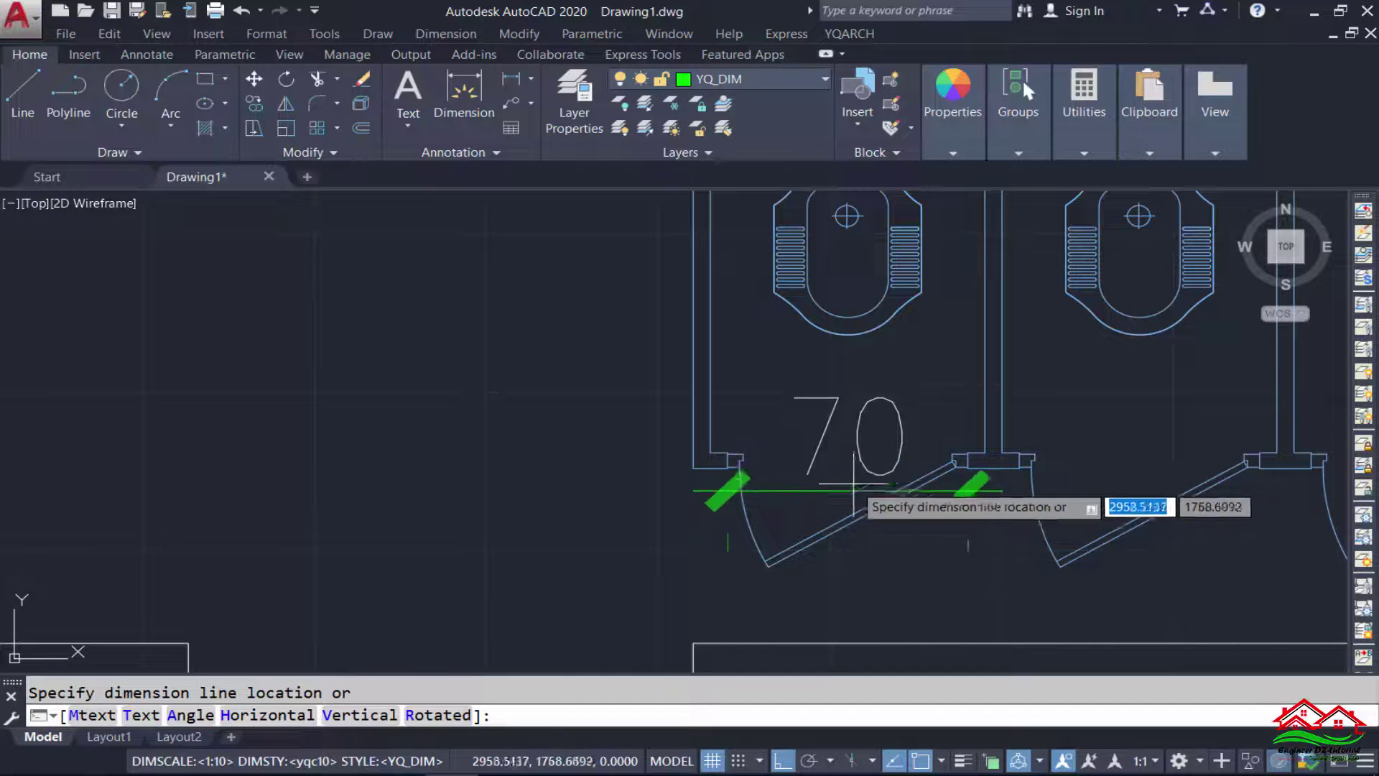
key("Escape")
scroll(668, 492, "down", 2)
middle_click_drag(771, 391, 631, 397)
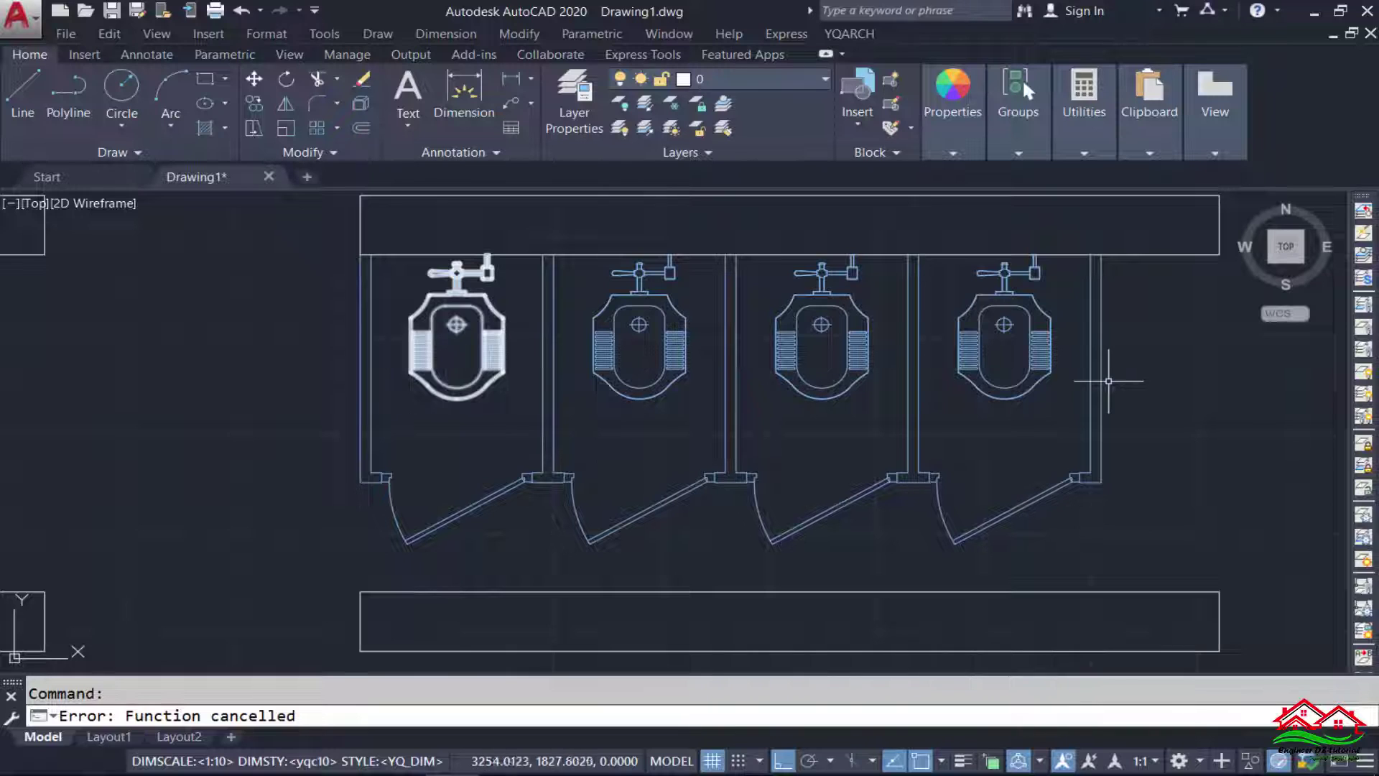
- Lay out a five-urinal Arrange Urinal row along the lower-left wall, spacing 80
scroll(1121, 358, "down", 5)
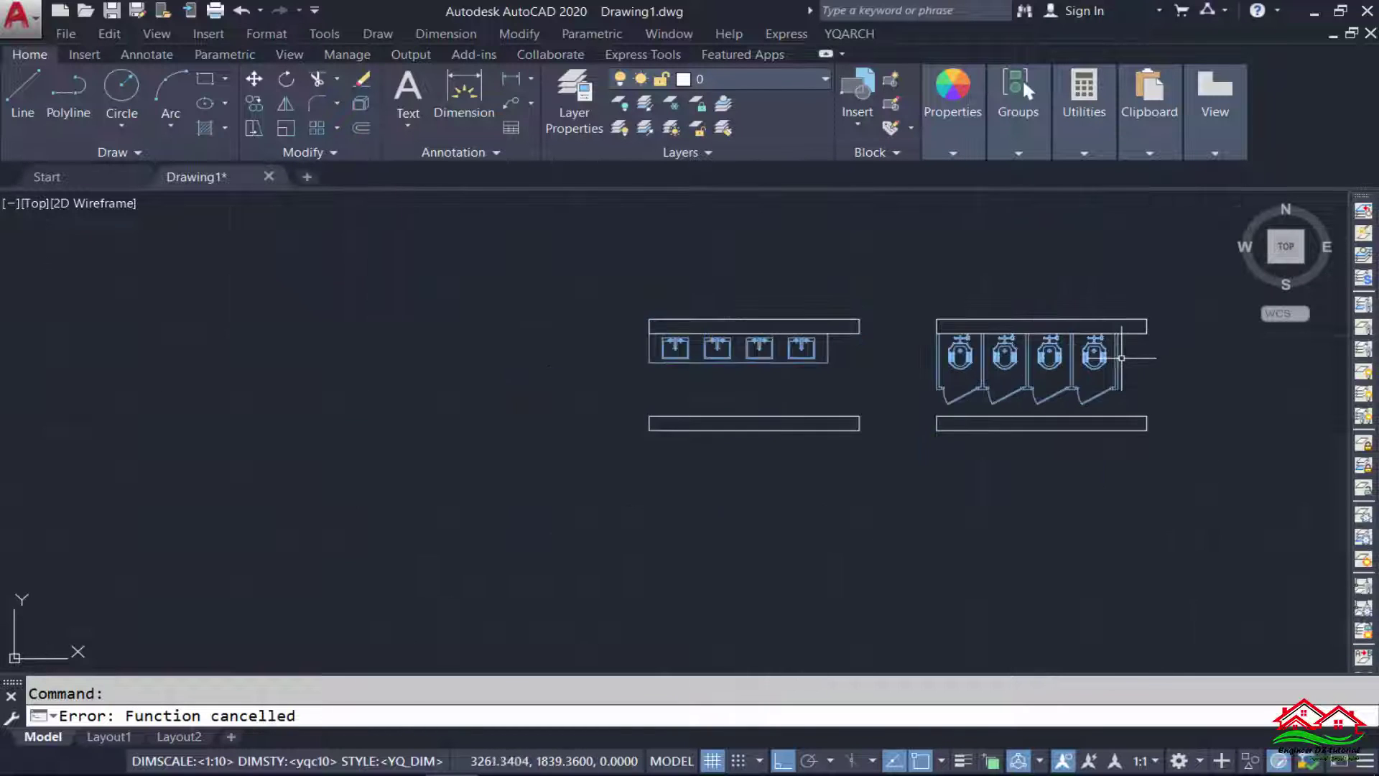
scroll(748, 455, "up", 2)
scroll(779, 462, "up", 2)
middle_click_drag(714, 460, 604, 430)
type("WC")
key("Return")
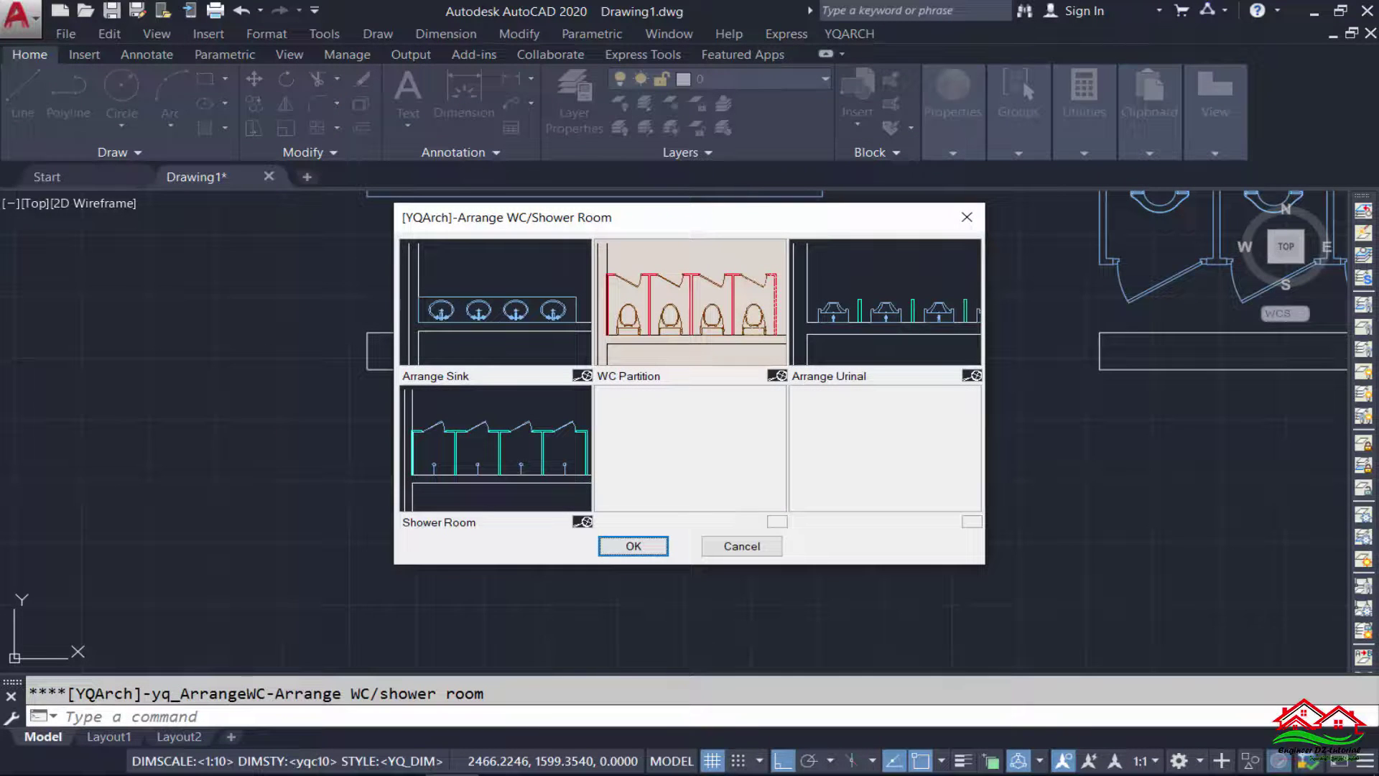
left_click(850, 333)
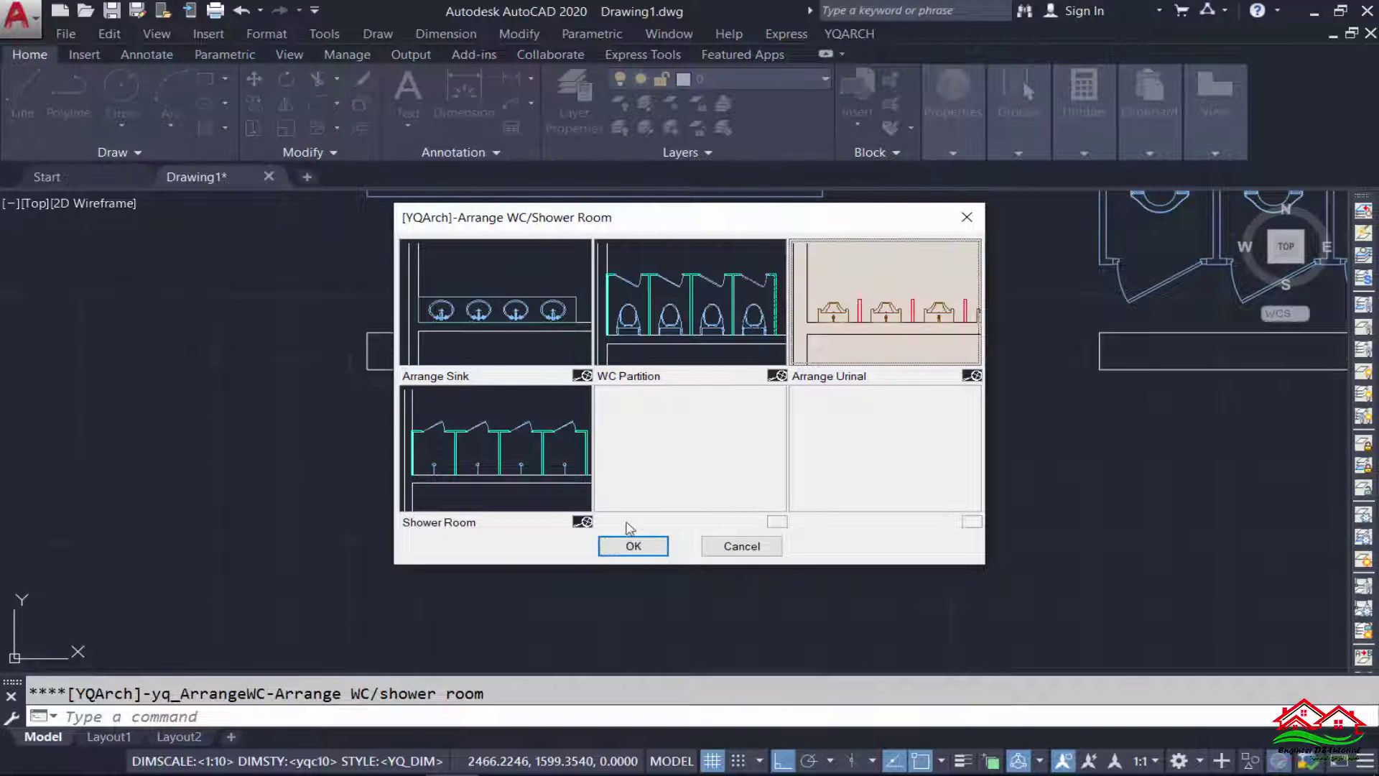
left_click(636, 547)
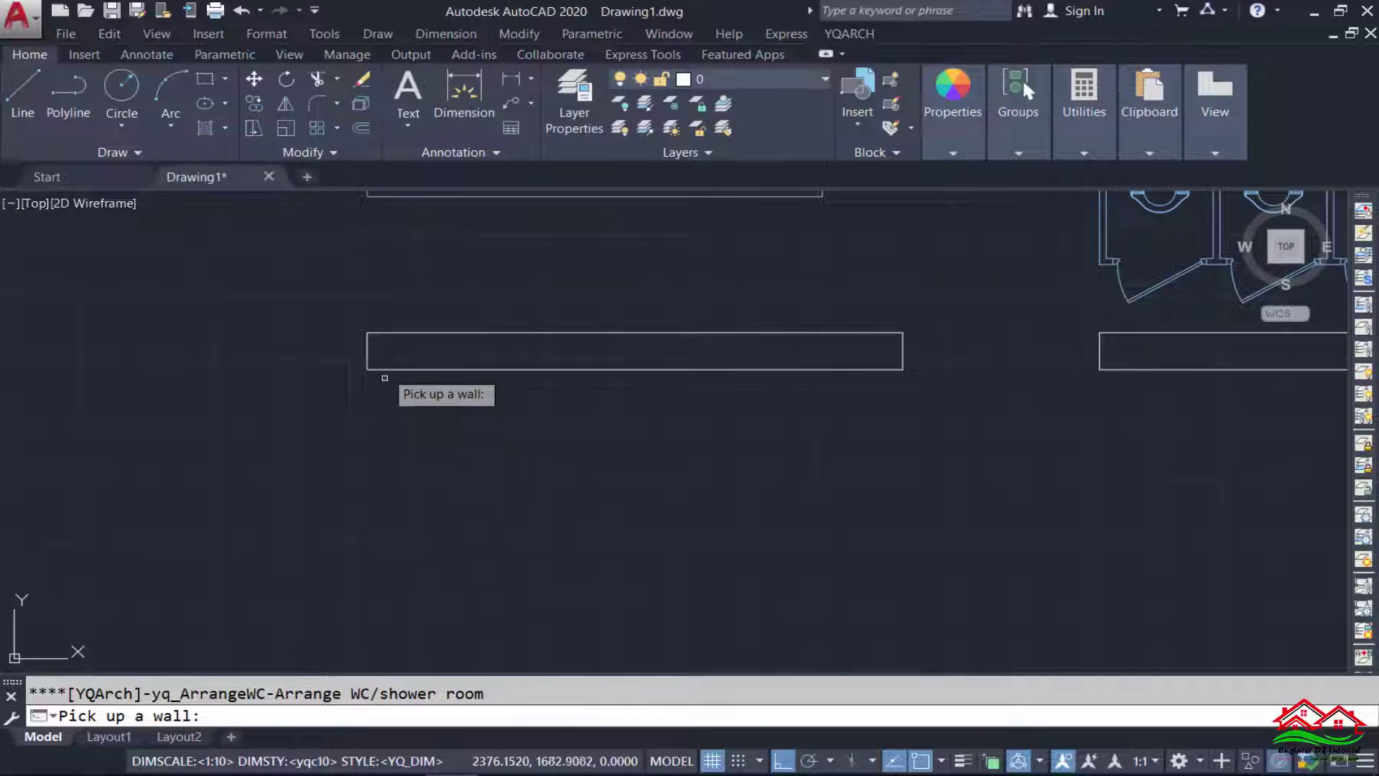
left_click(384, 368)
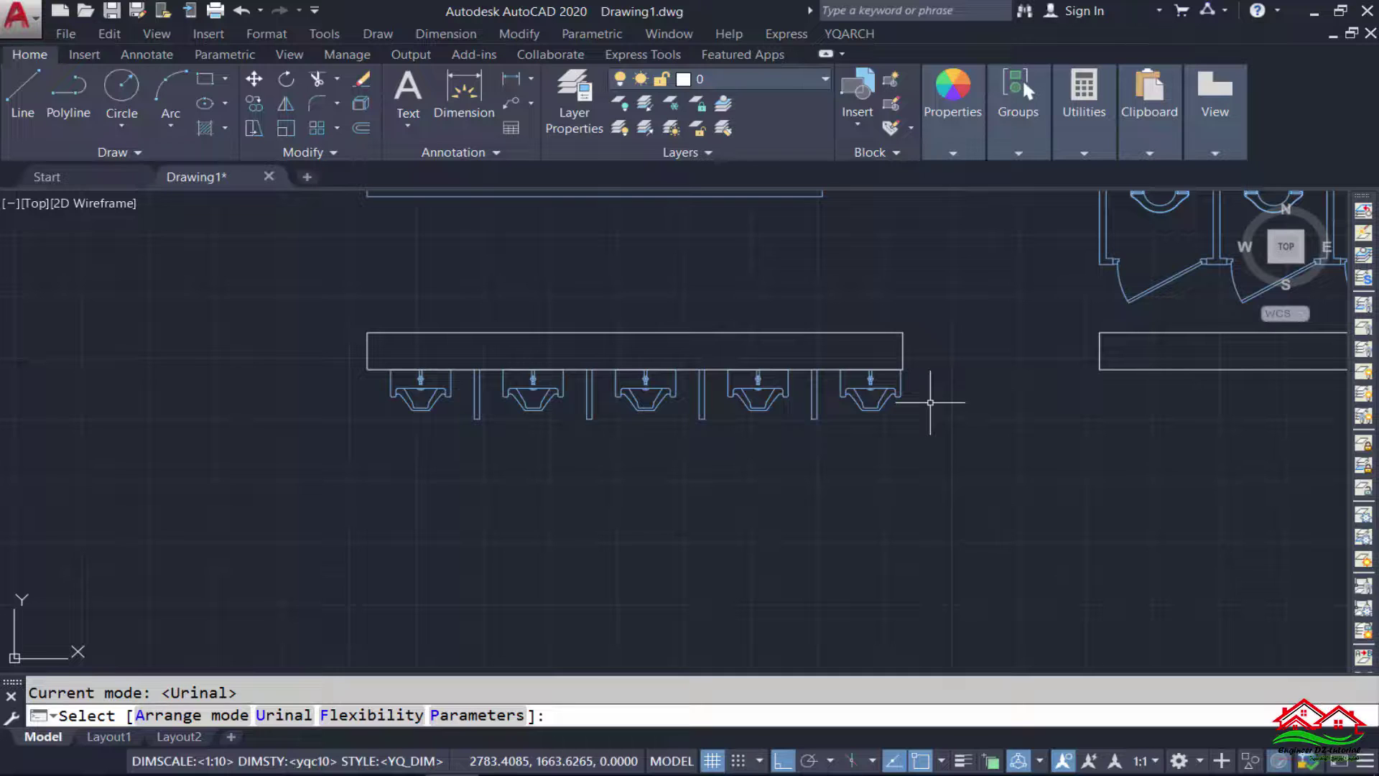
type("p")
key("Return")
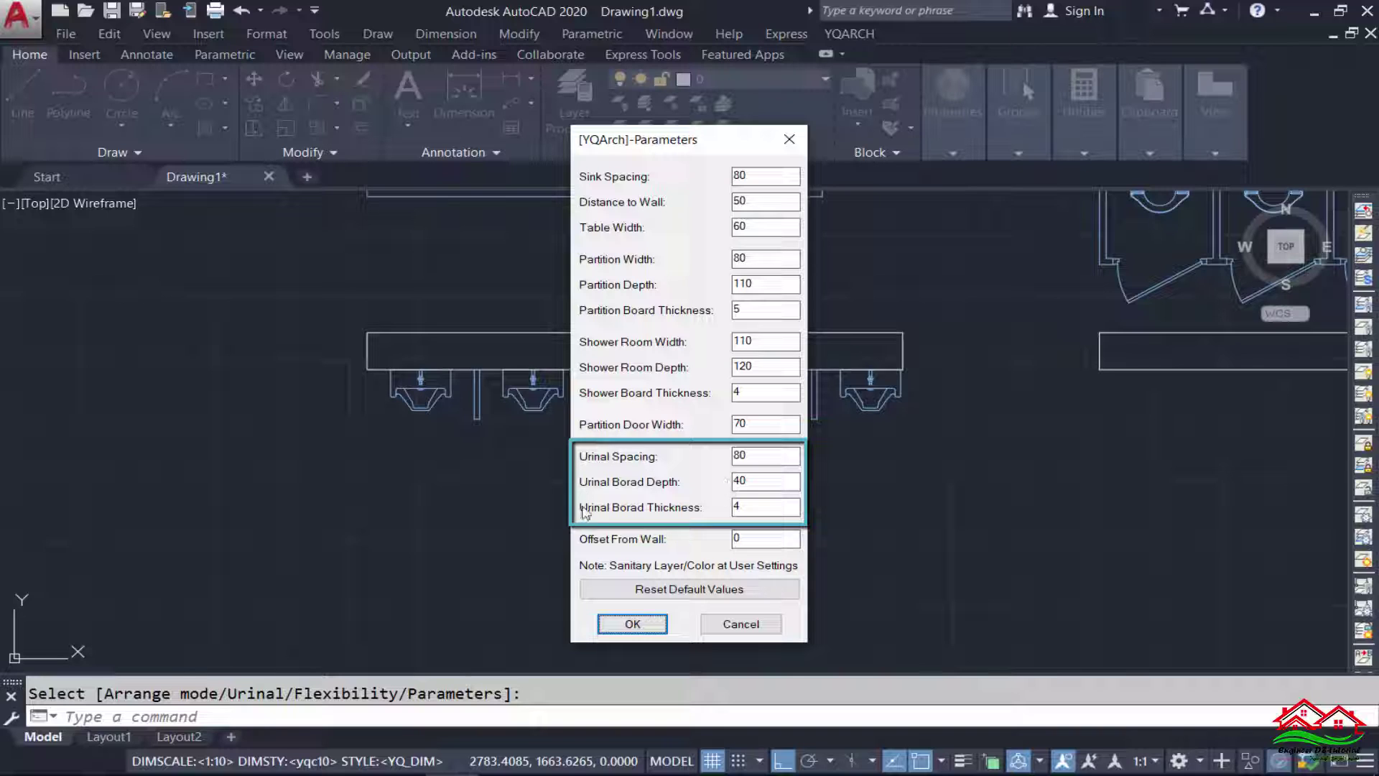
- Keep Offset From Wall at 0 and place the five-urinal row
double_click(775, 539)
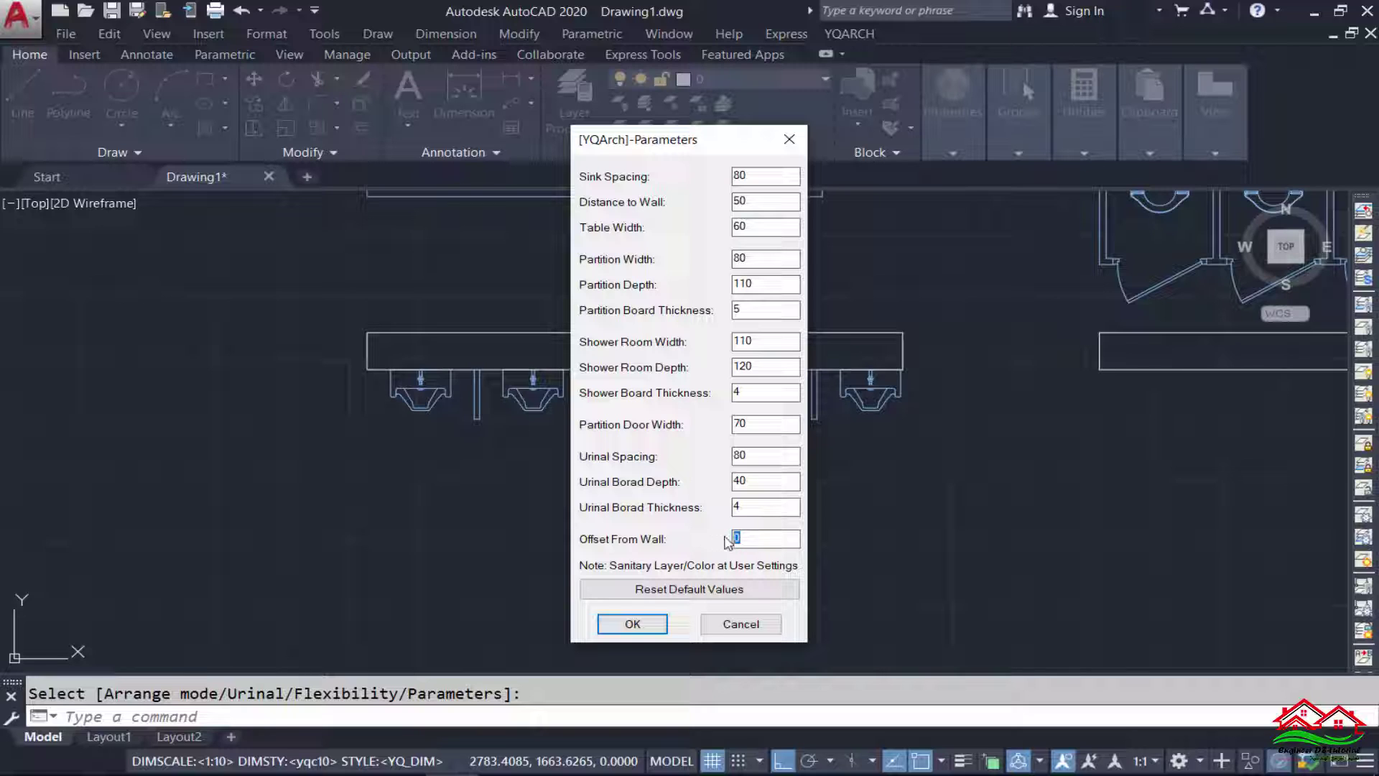
left_click(633, 623)
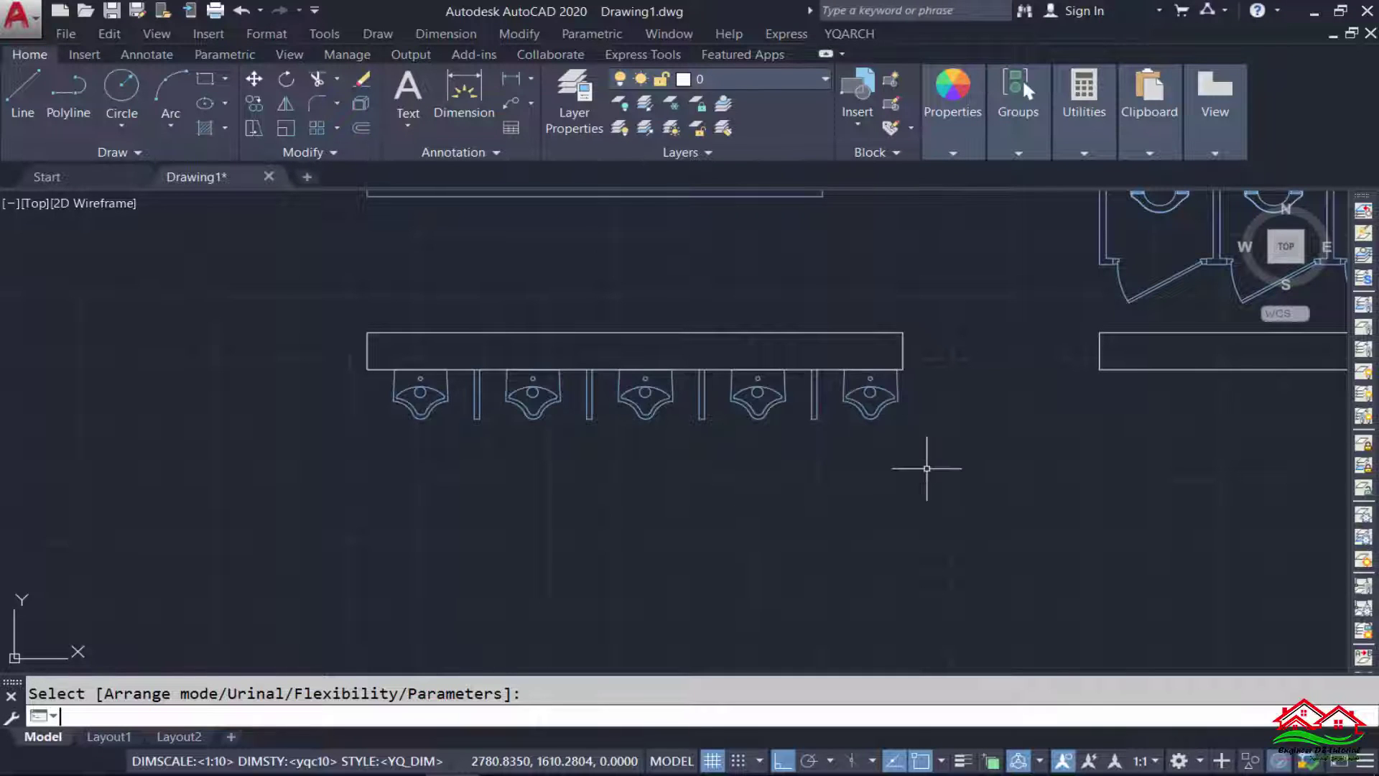
key("Return")
- Lay out three Shower Room units along the lower-right wall via the WC command
scroll(567, 478, "down", 4)
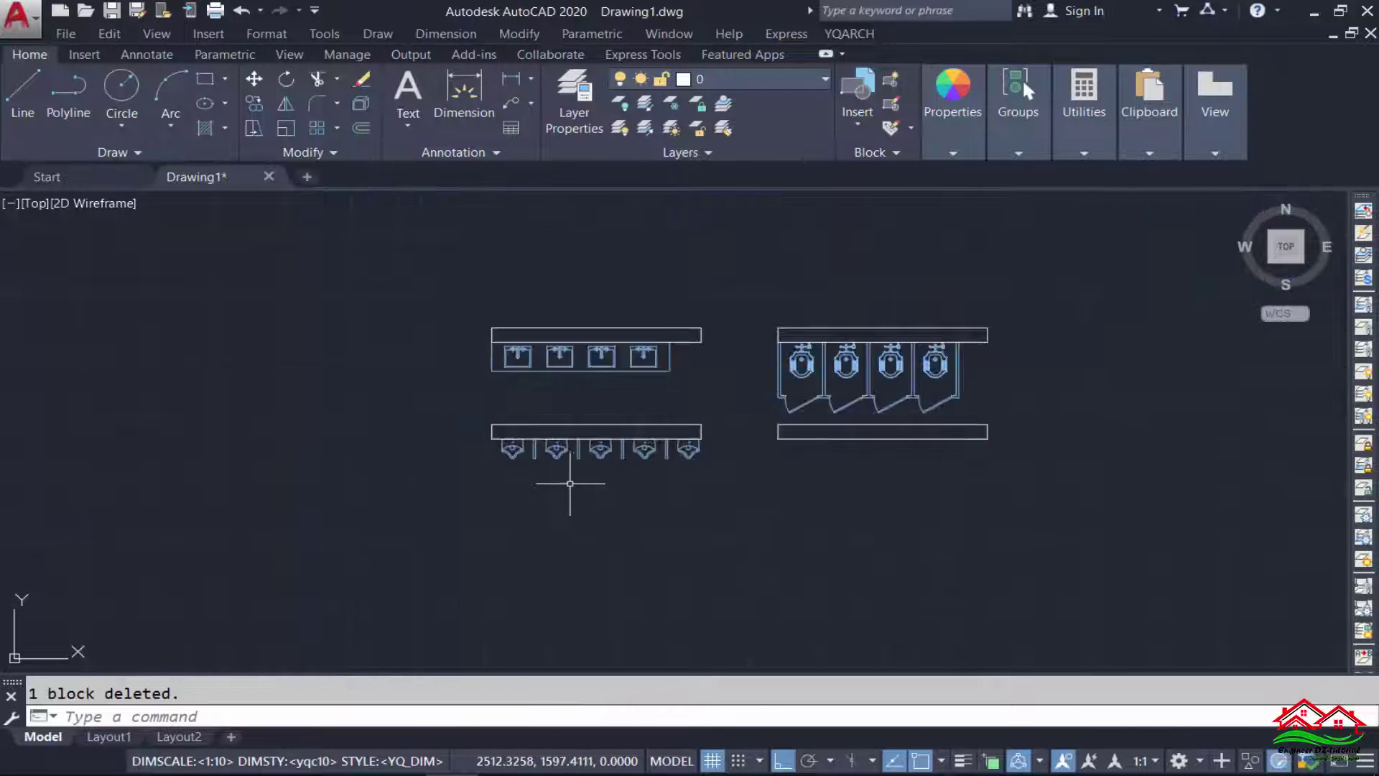
scroll(927, 481, "up", 3)
scroll(919, 474, "up", 2)
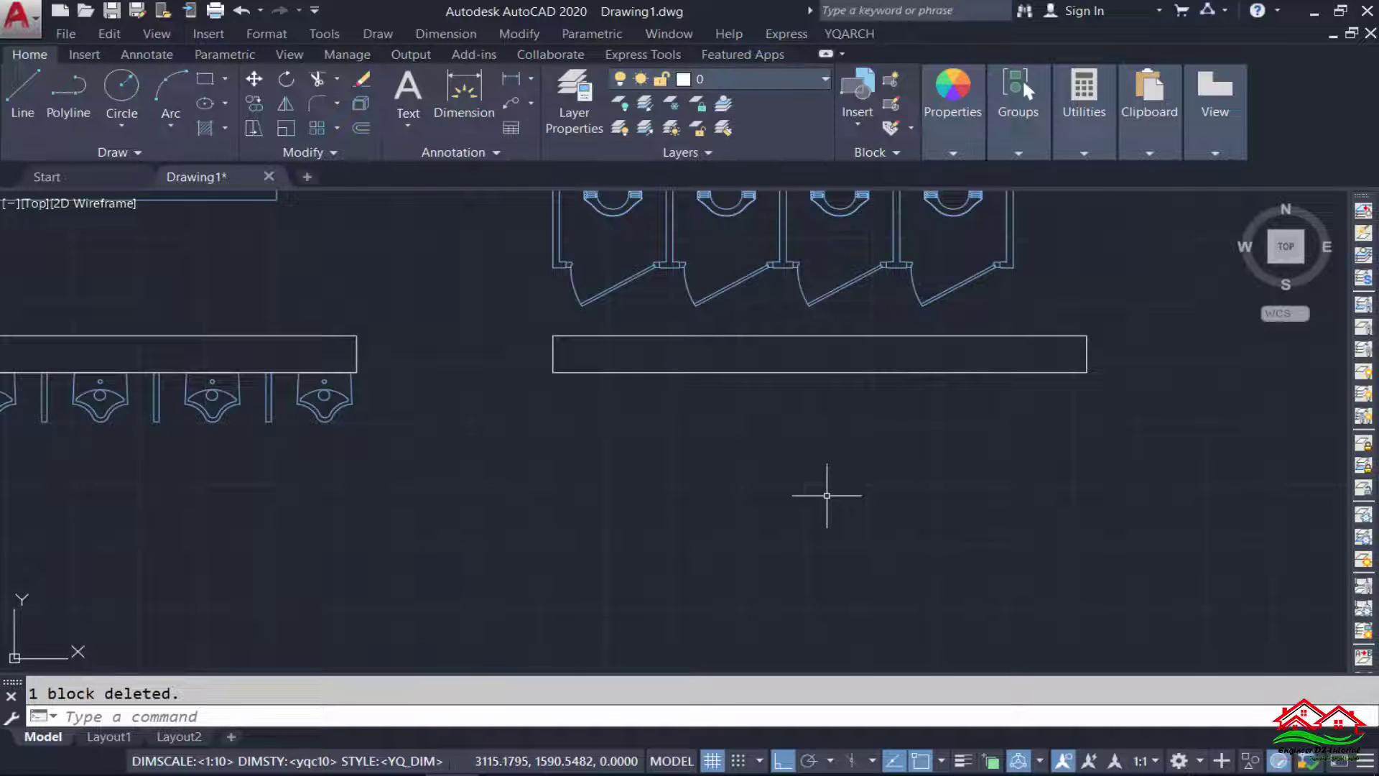
type("wc")
key("Return")
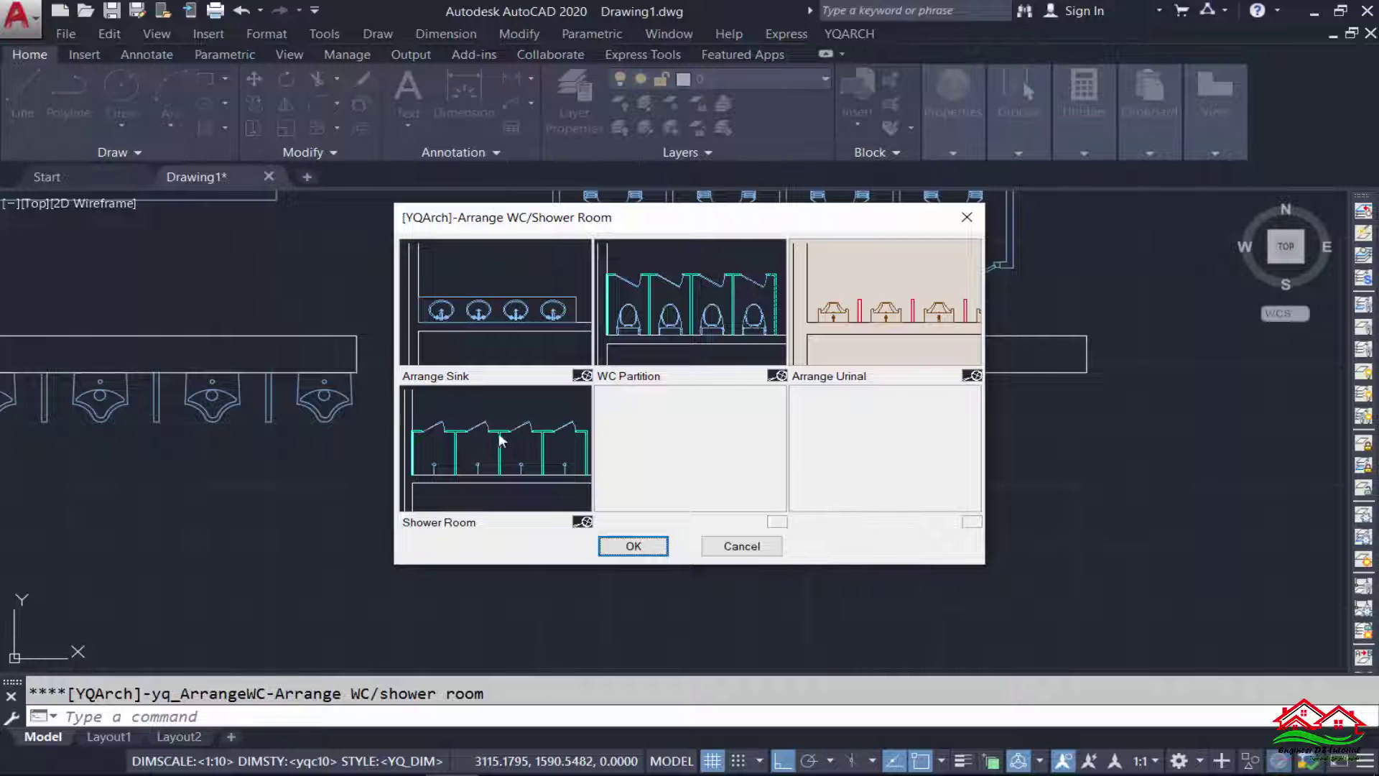
left_click(626, 545)
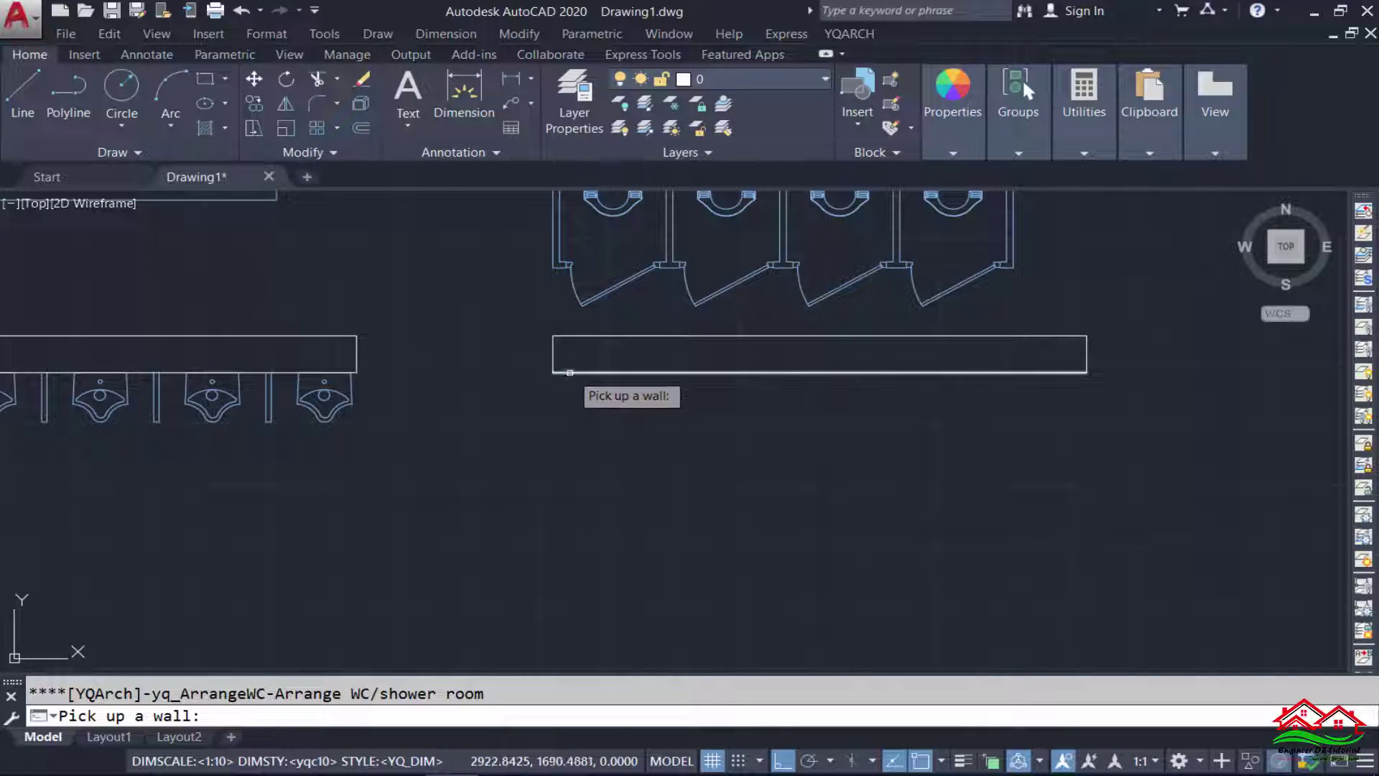
left_click(567, 372)
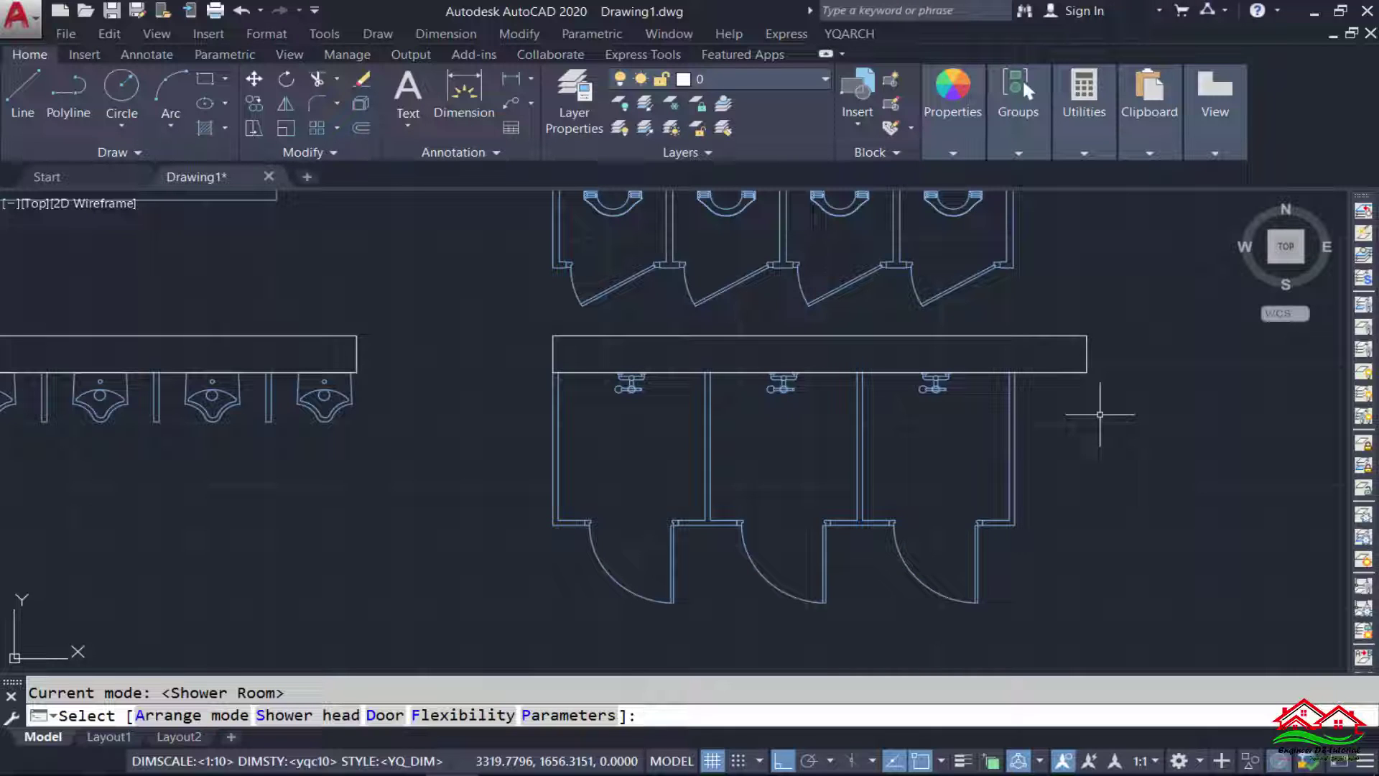
type("p")
key("Return")
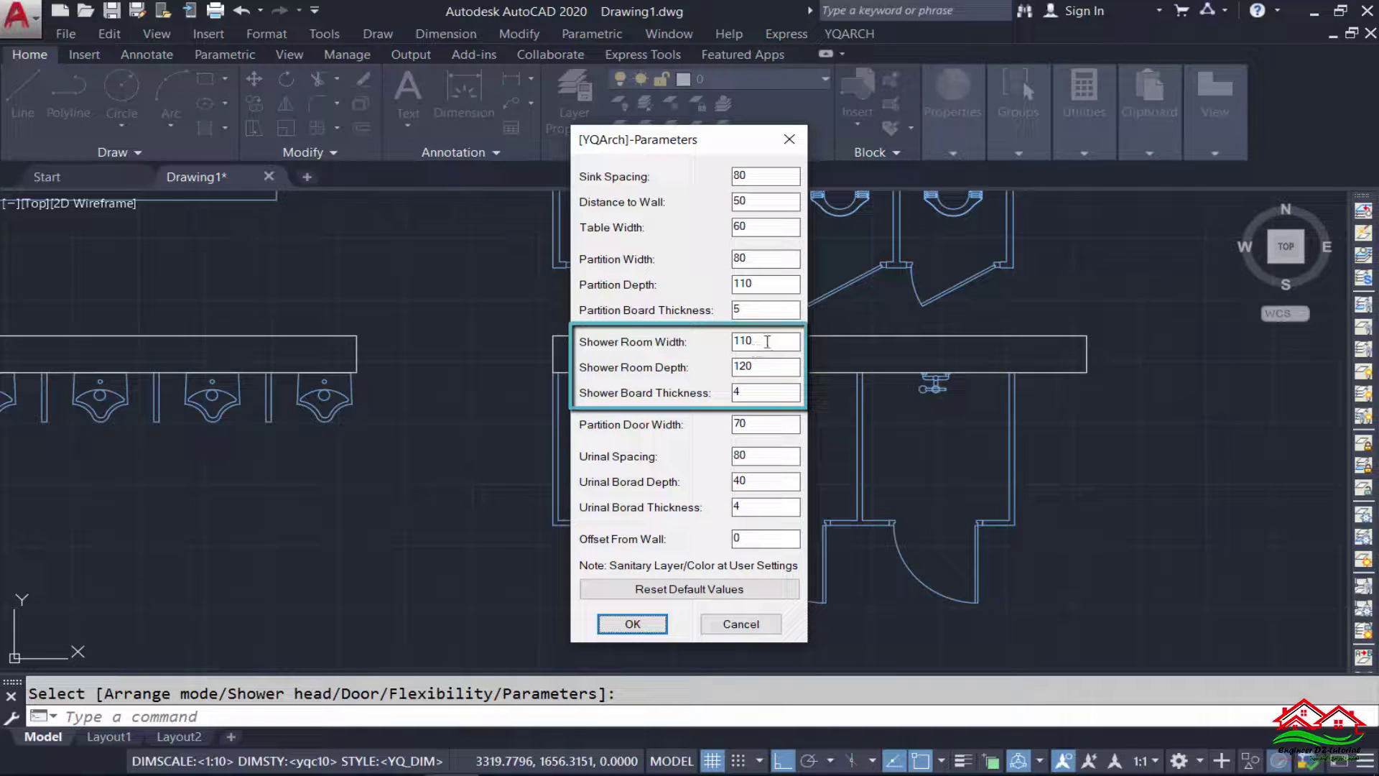
- Place the three shower rooms at width 110, depth 120, board thickness 4
left_click_drag(770, 341, 706, 344)
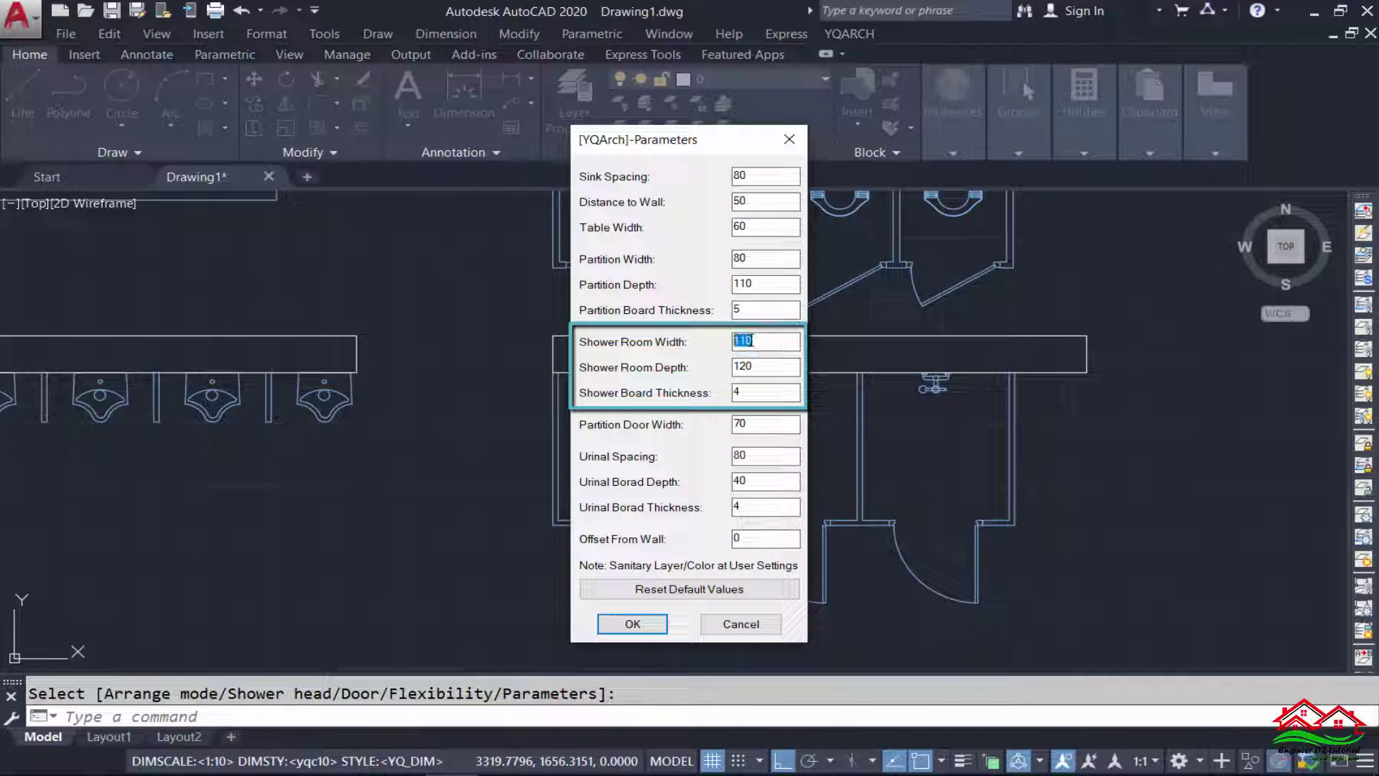
double_click(766, 368)
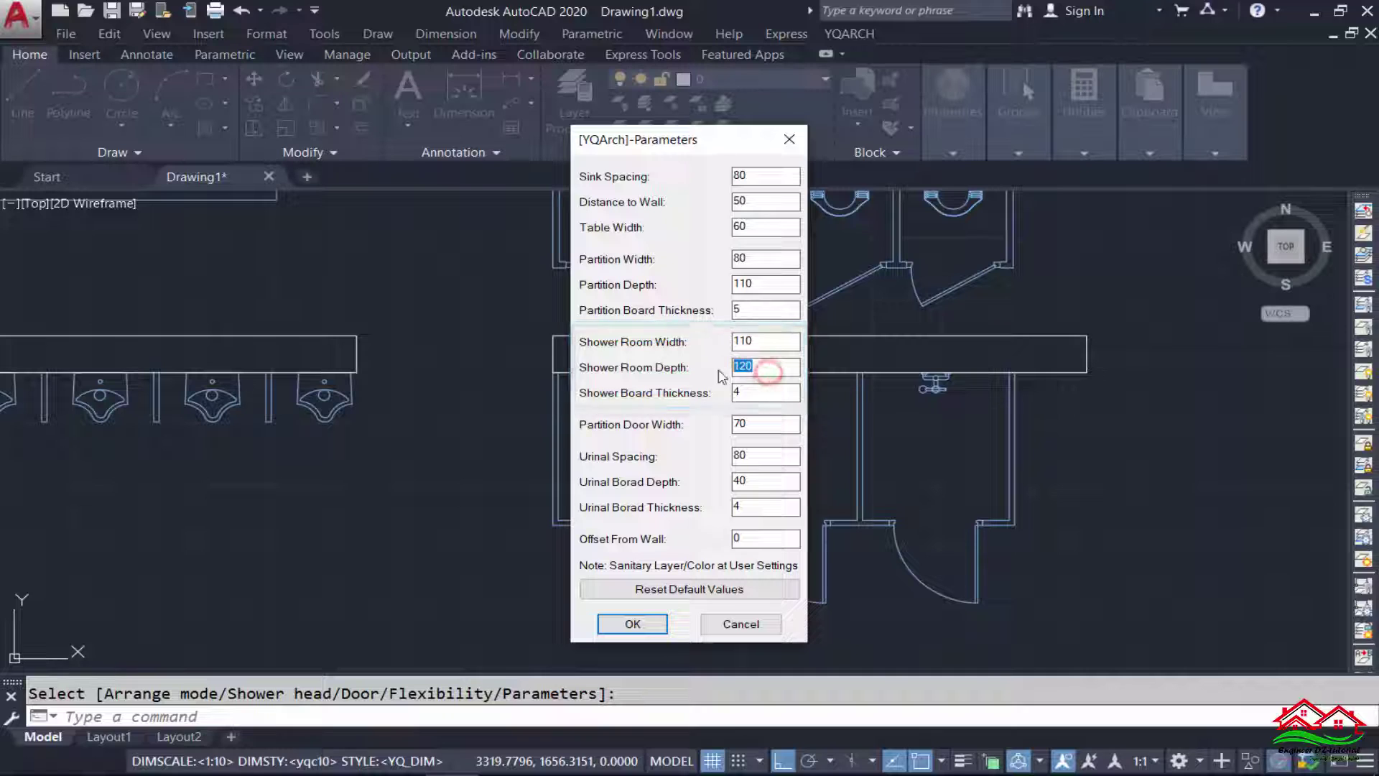
double_click(757, 393)
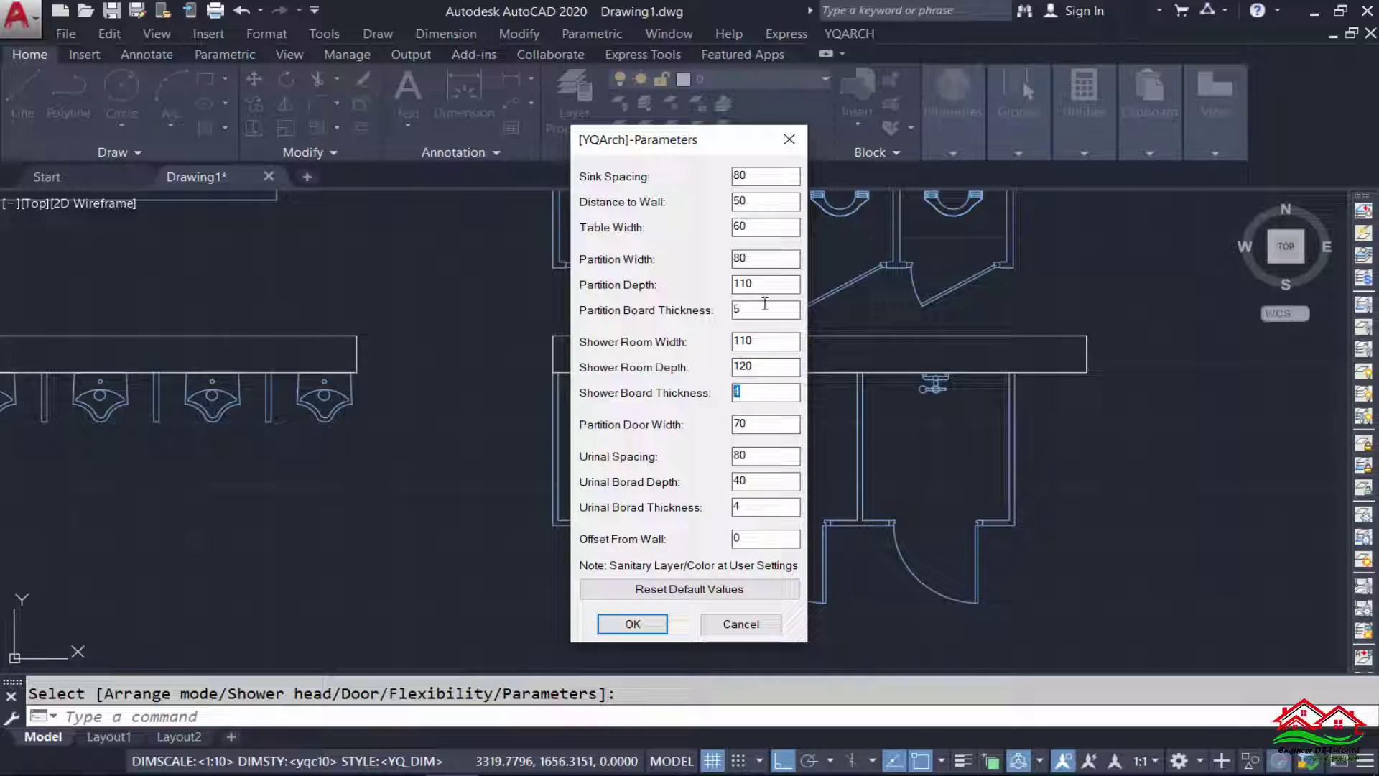
left_click_drag(763, 254, 731, 260)
left_click_drag(768, 342, 709, 346)
left_click_drag(770, 459, 696, 457)
left_click_drag(777, 460, 721, 464)
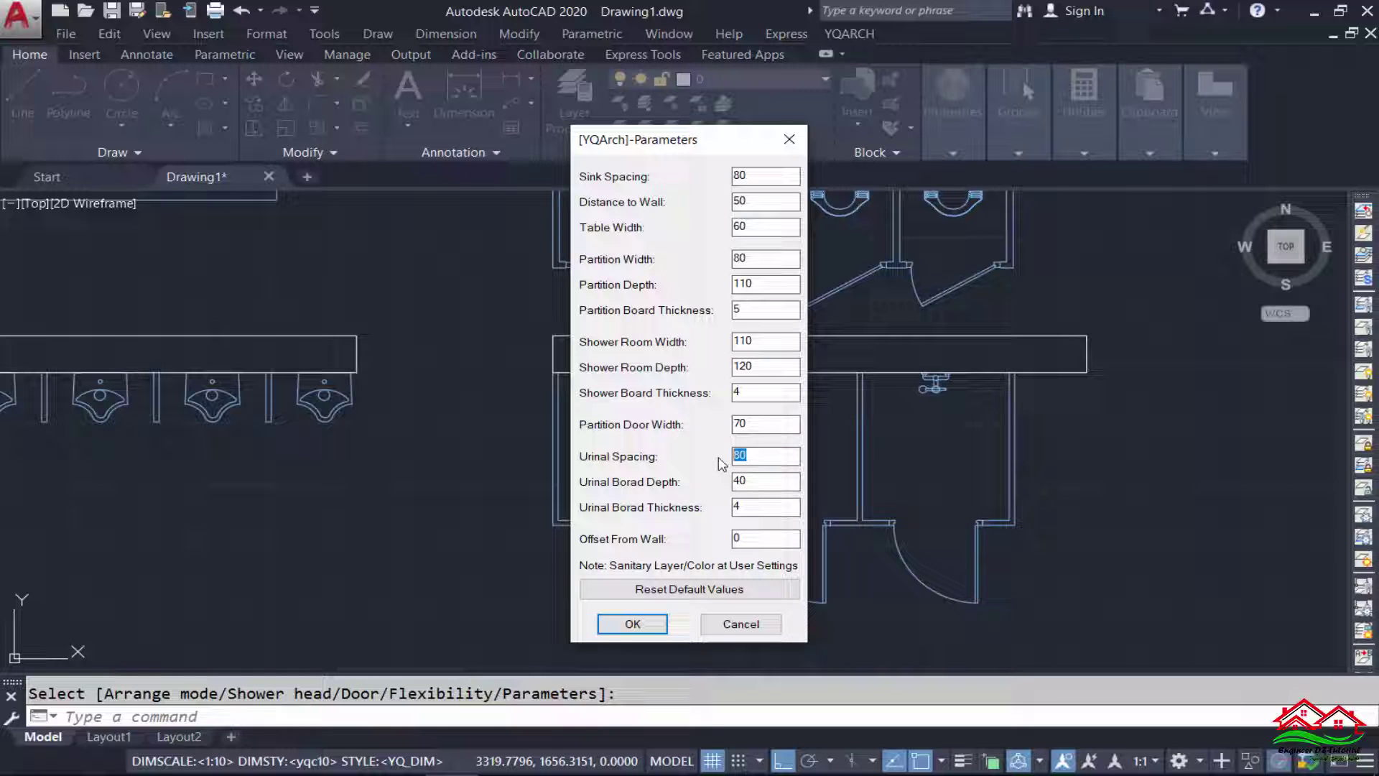
left_click(633, 623)
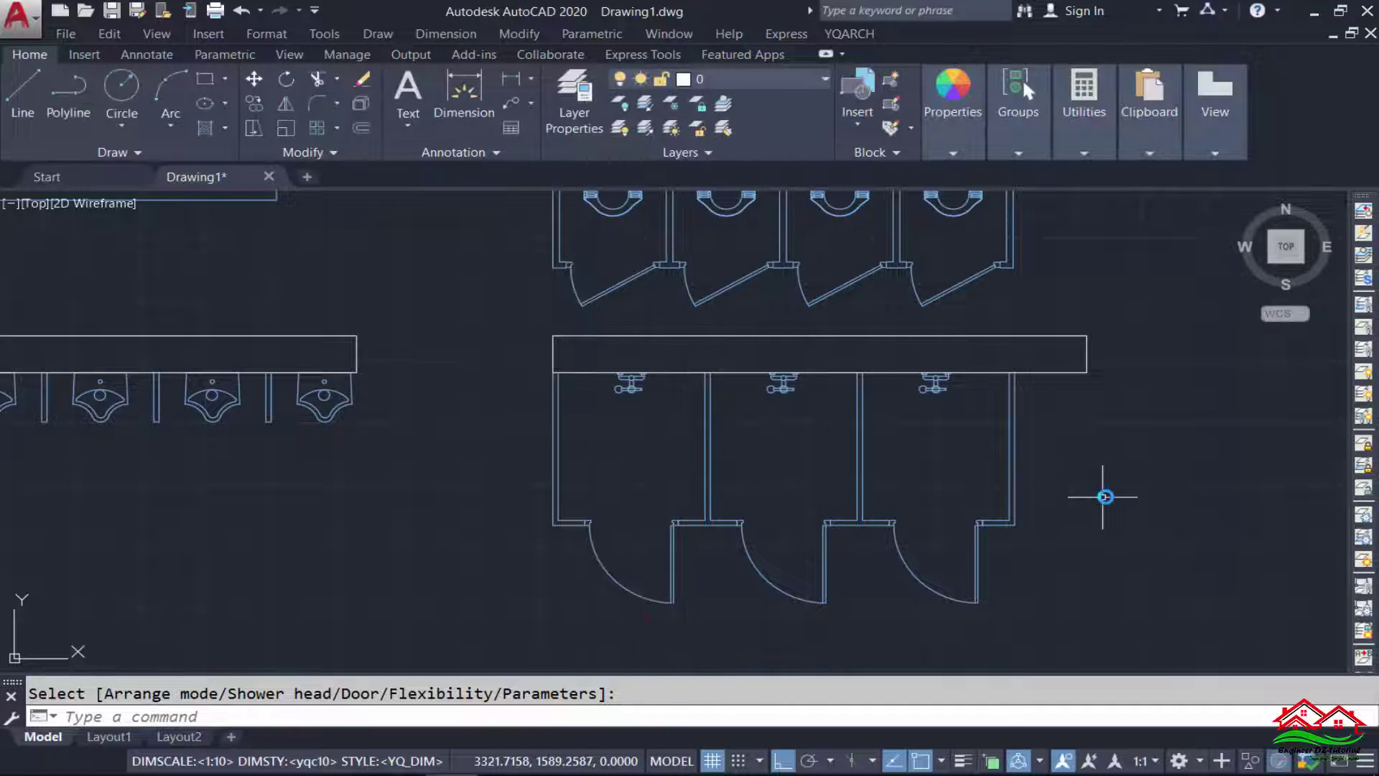
right_click(1105, 497)
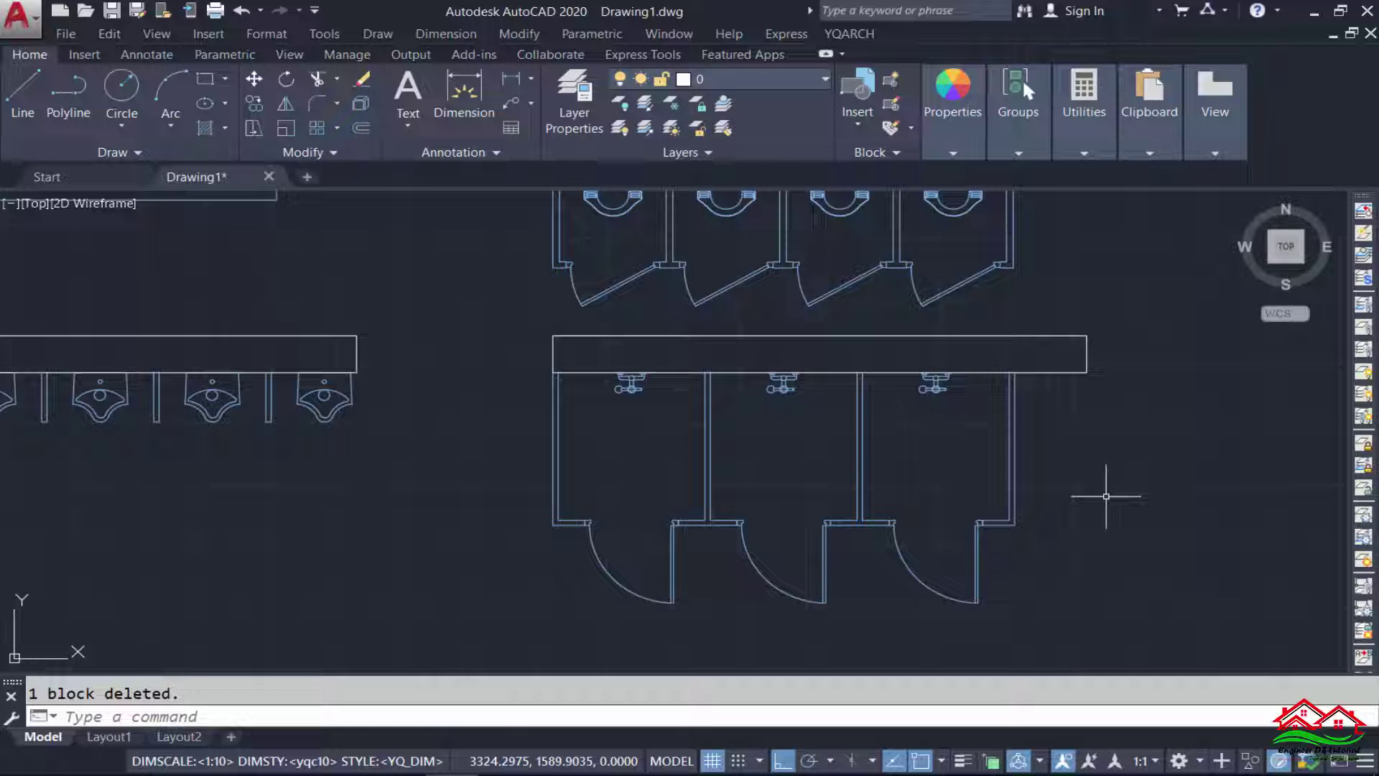
scroll(1107, 495, "down", 2)
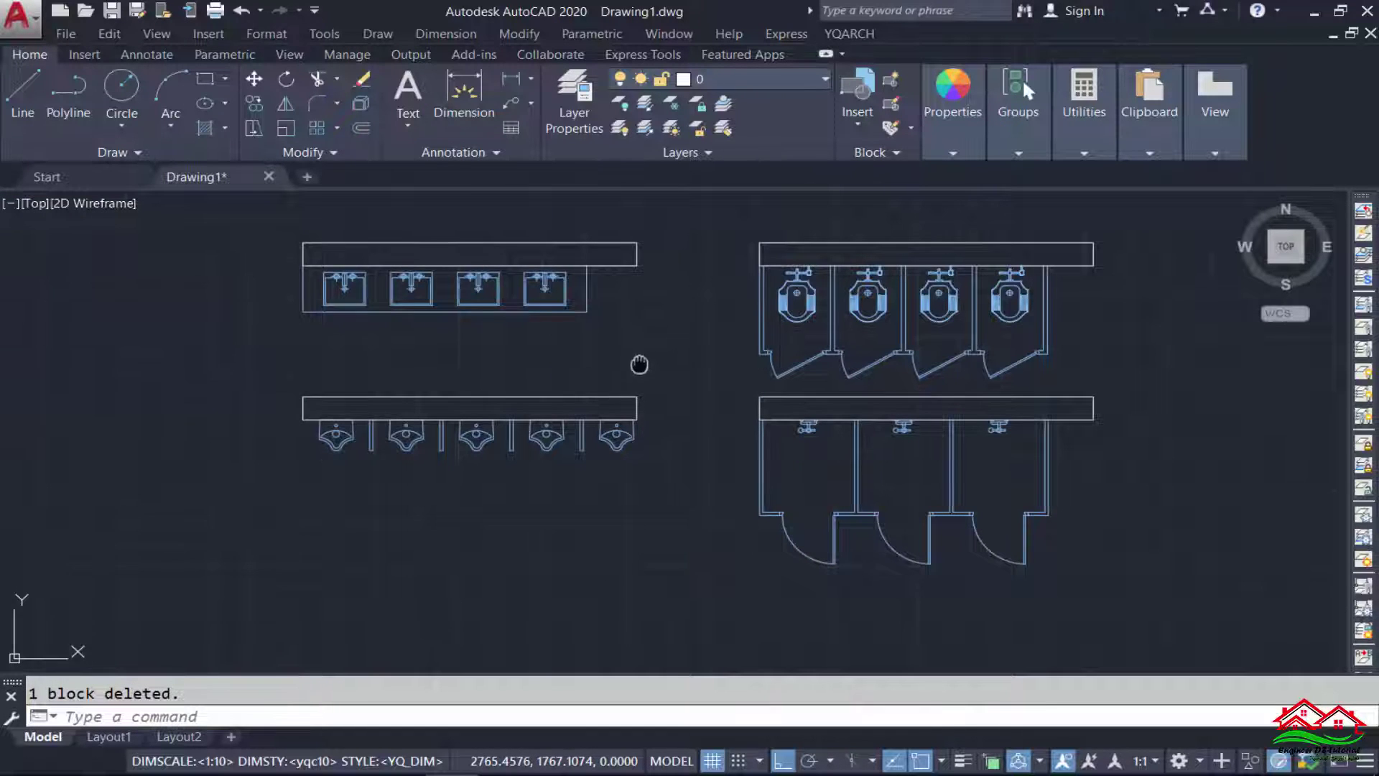
middle_click_drag(637, 364, 642, 381)
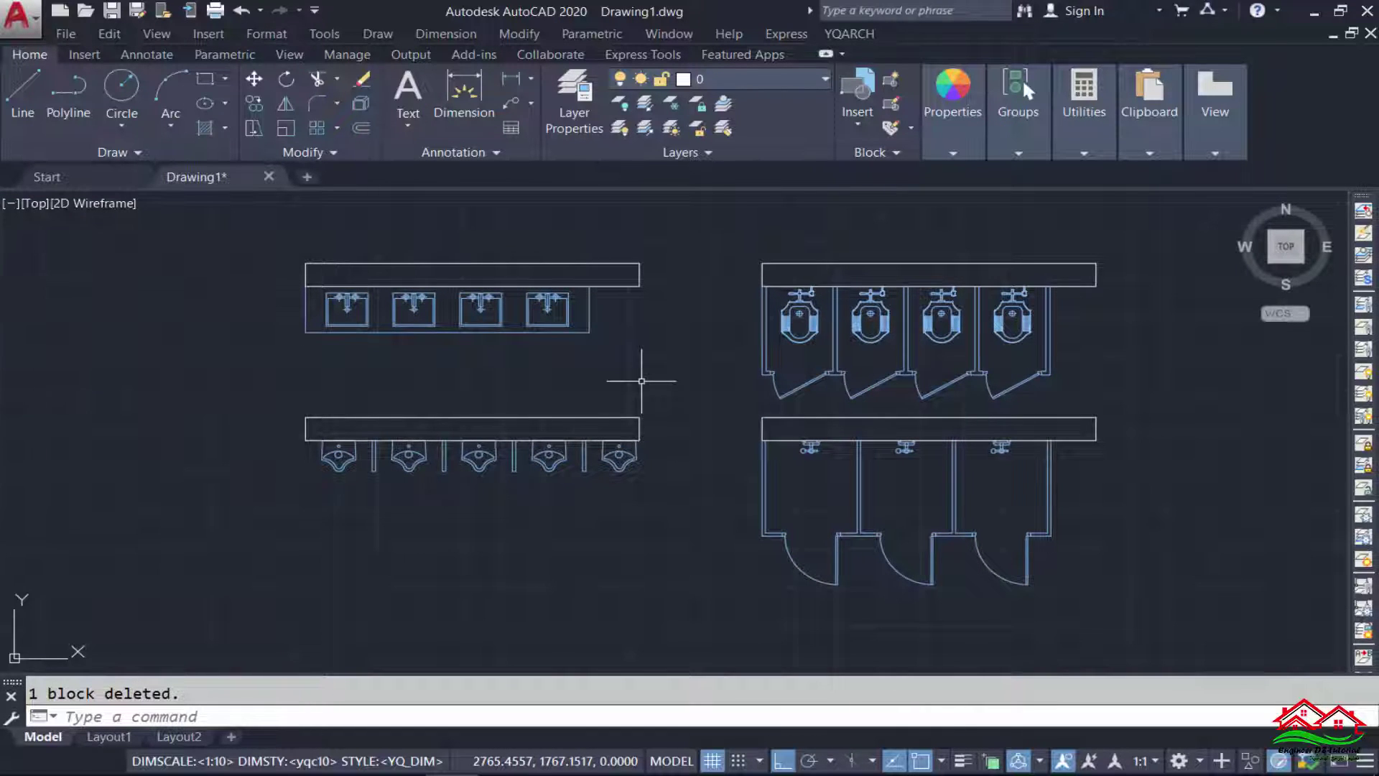